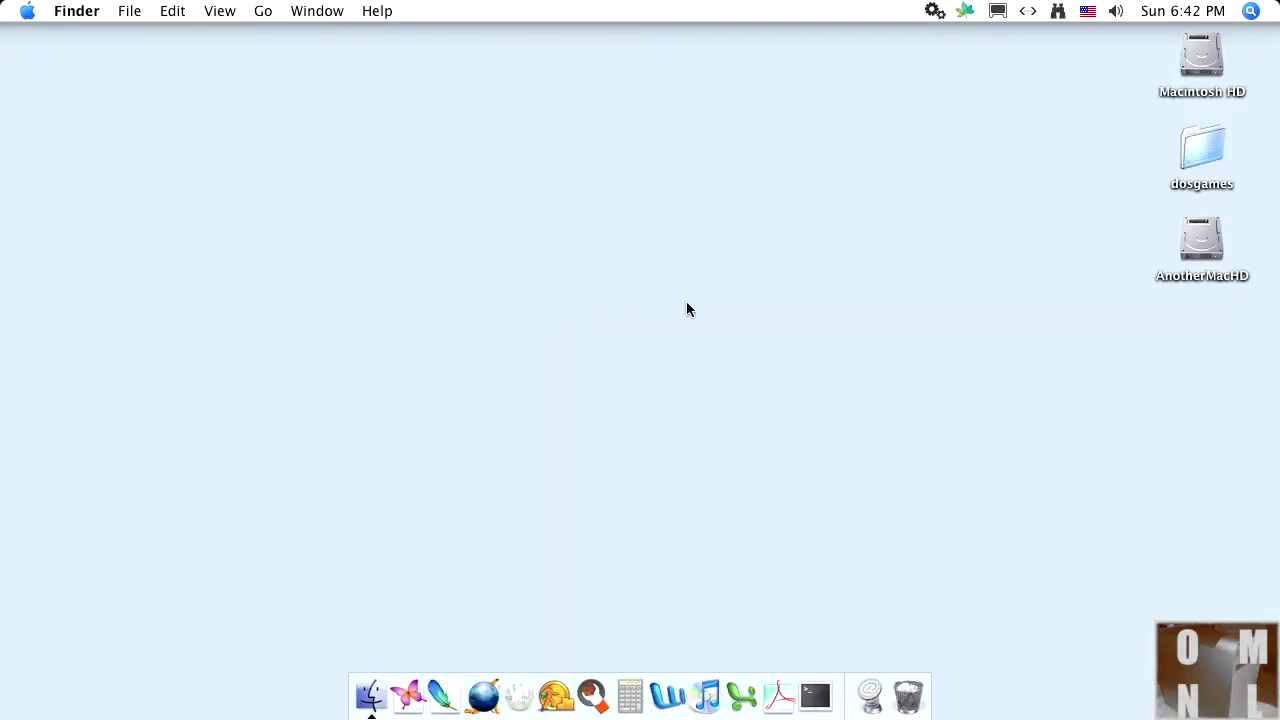
Step: Open a new Finder window, move it higher and show the Applications folder
left_click(370, 695)
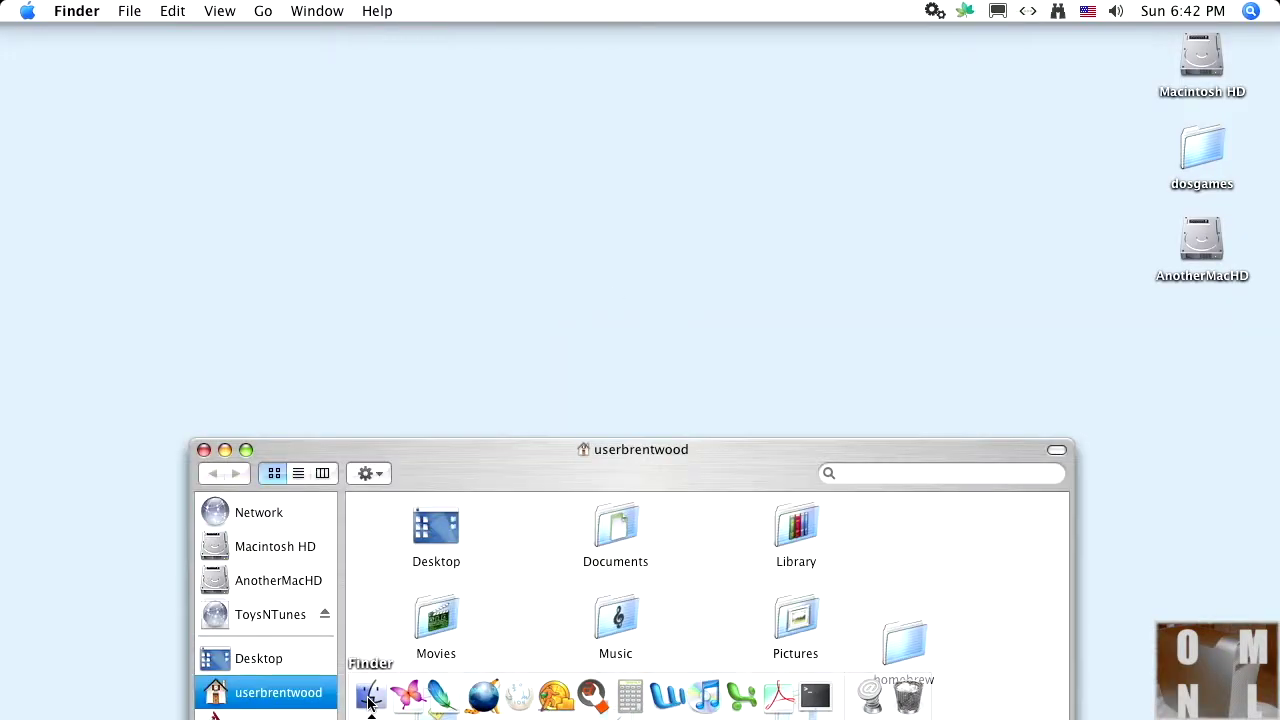
left_click_drag(408, 469, 423, 110)
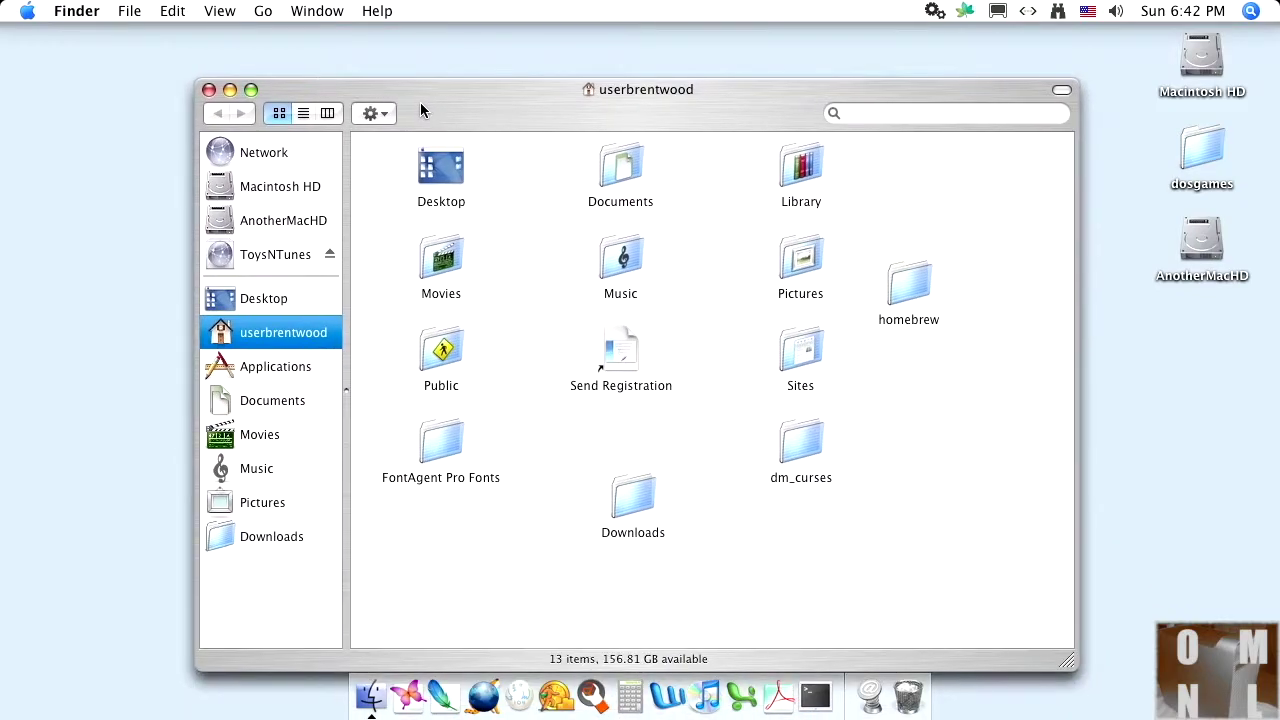
left_click(266, 370)
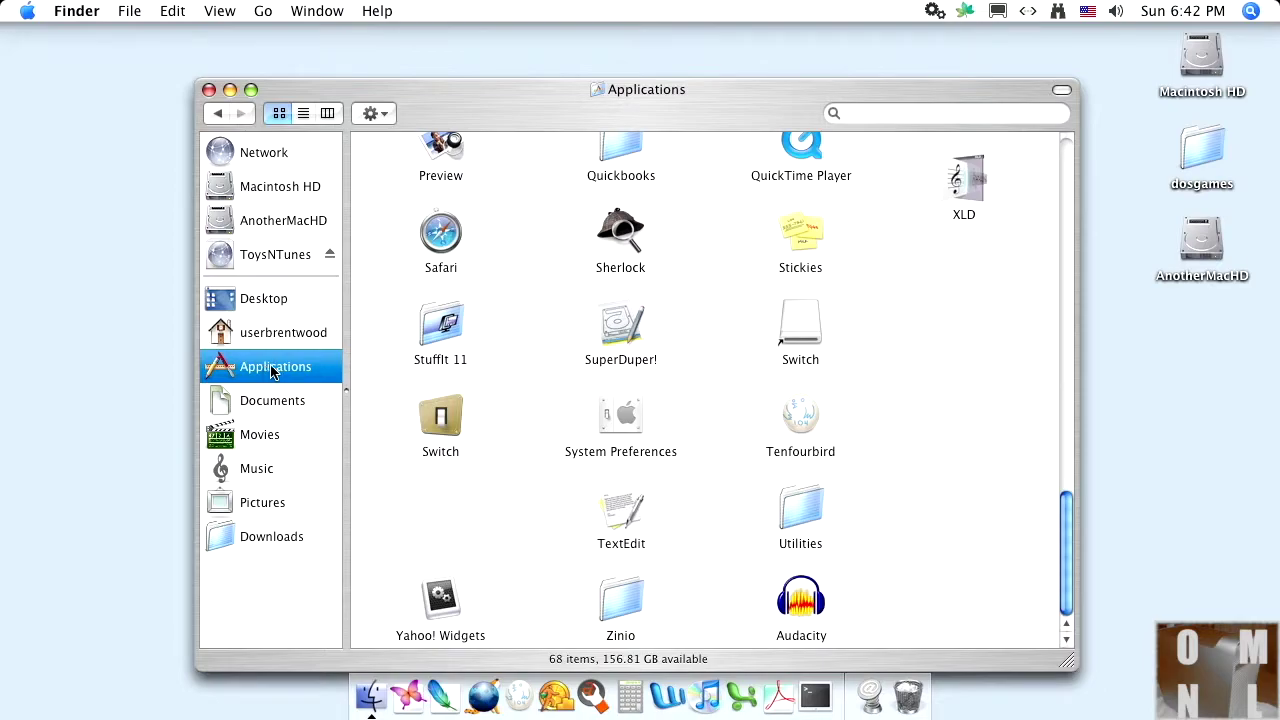
Step: Scroll down to SuperDuper! in Applications and launch it
left_click(1070, 279)
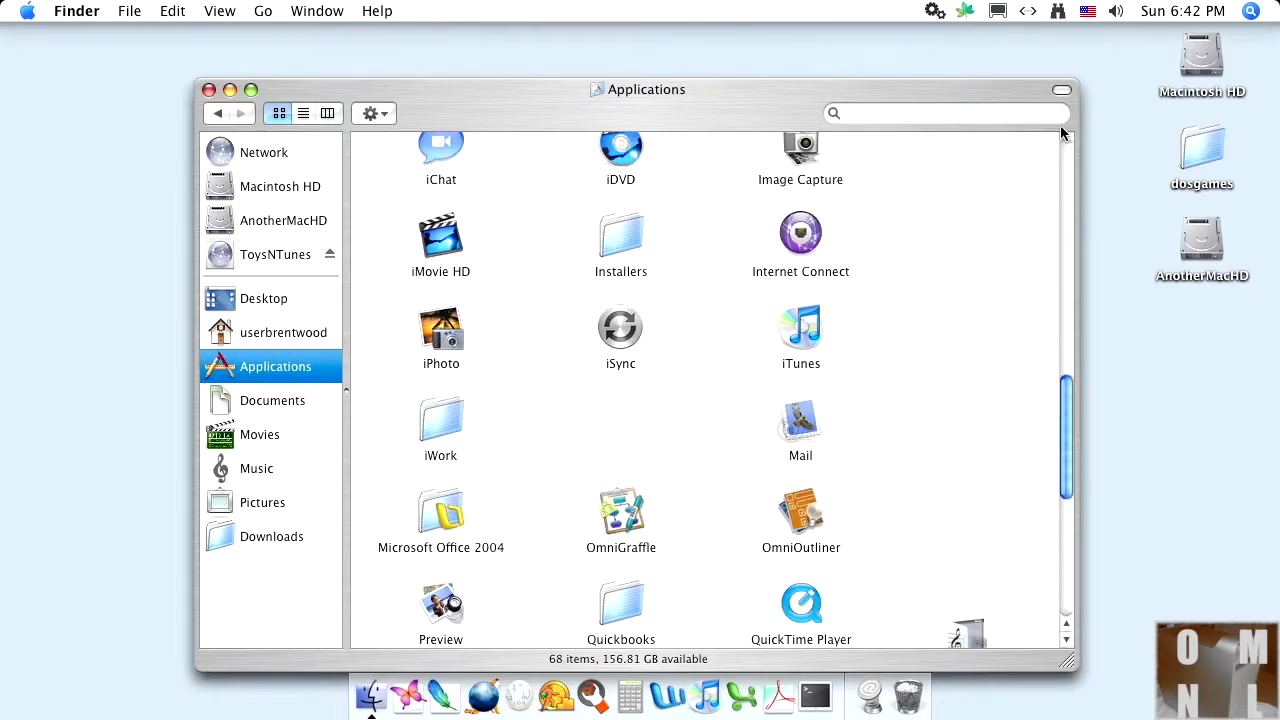
left_click(1060, 209)
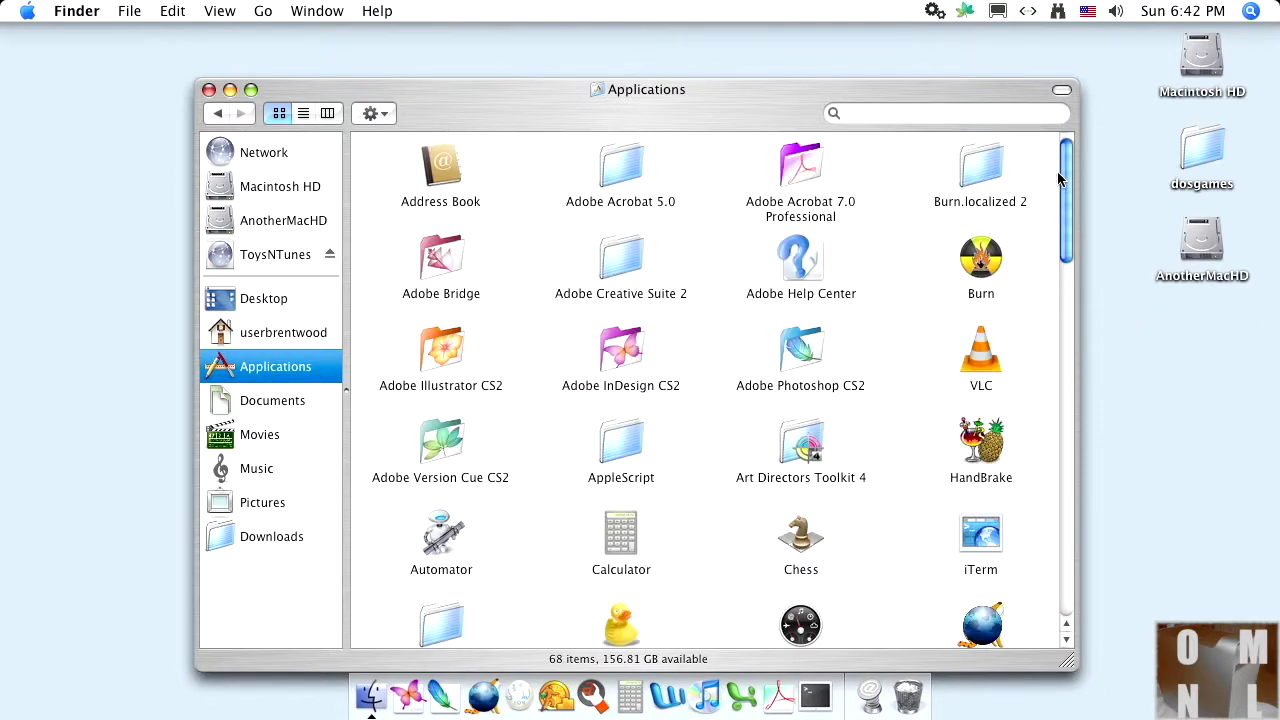
left_click_drag(1062, 178, 1065, 503)
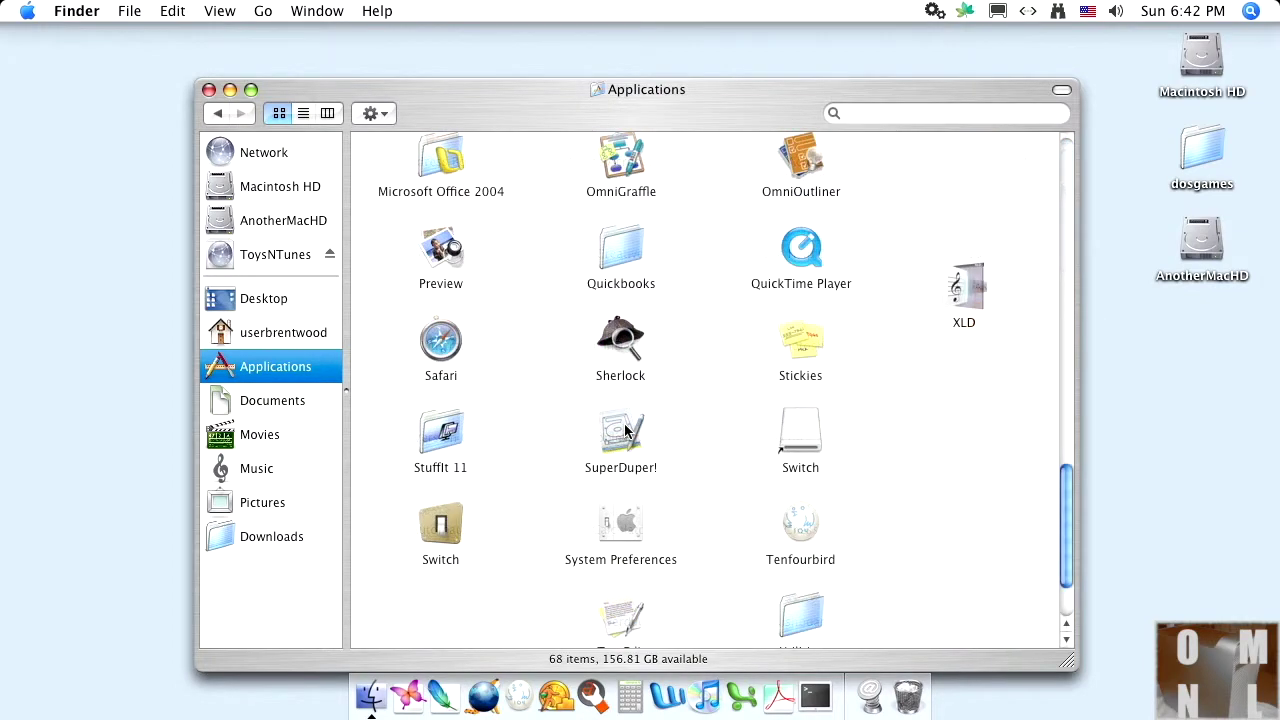
left_click(622, 432)
double_click(623, 432)
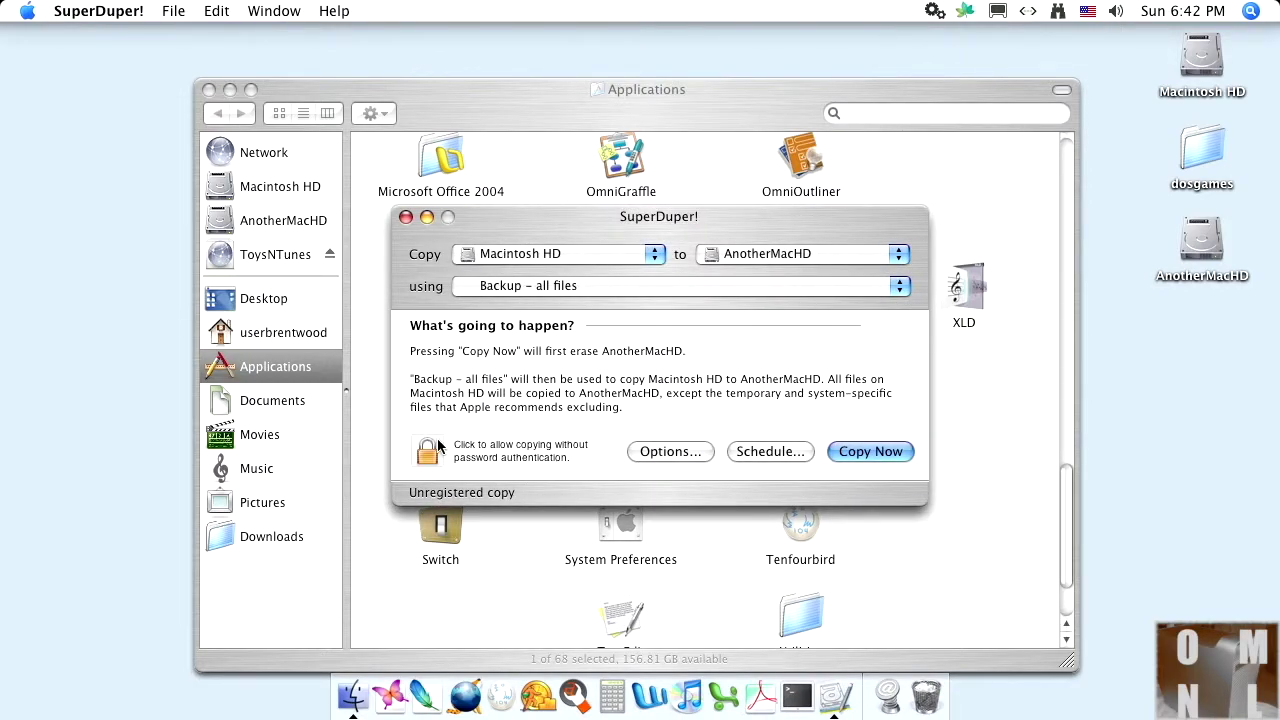
Step: Start the Macintosh HD to AnotherMacHD 'Backup - all files' copy, authenticating with the admin password and approving the erase
left_click(865, 448)
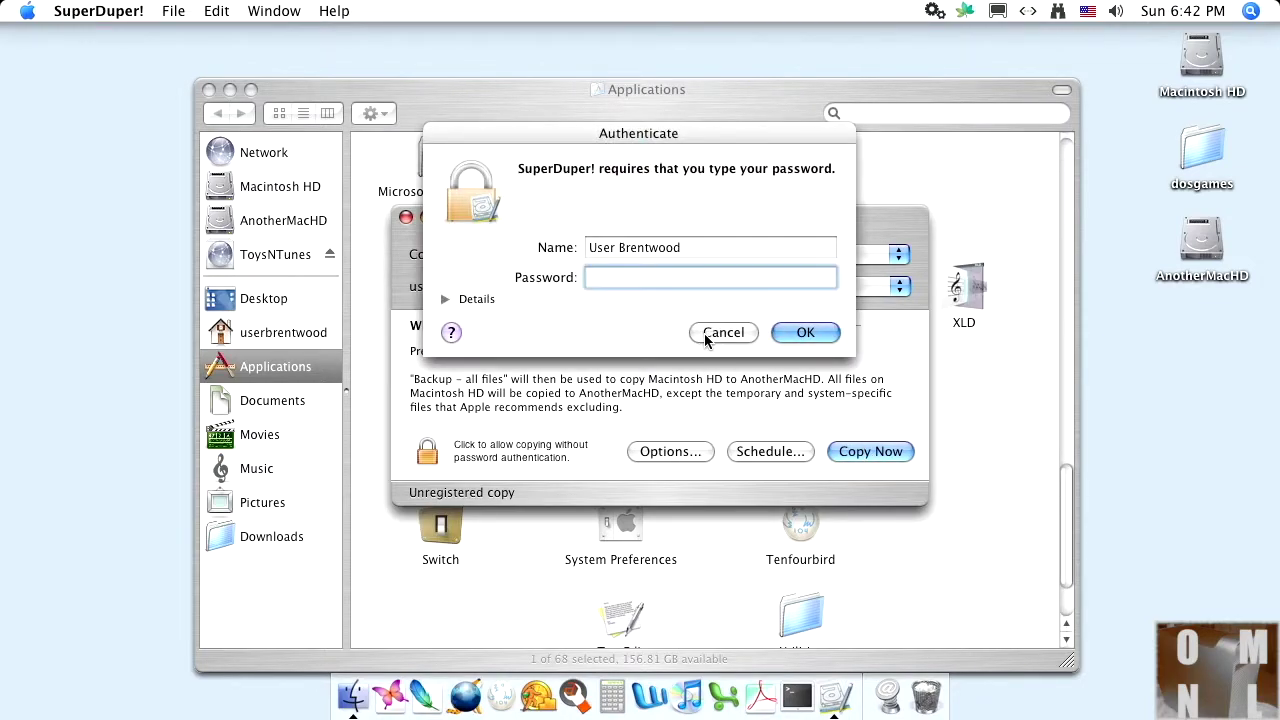
type("password12345")
left_click(805, 333)
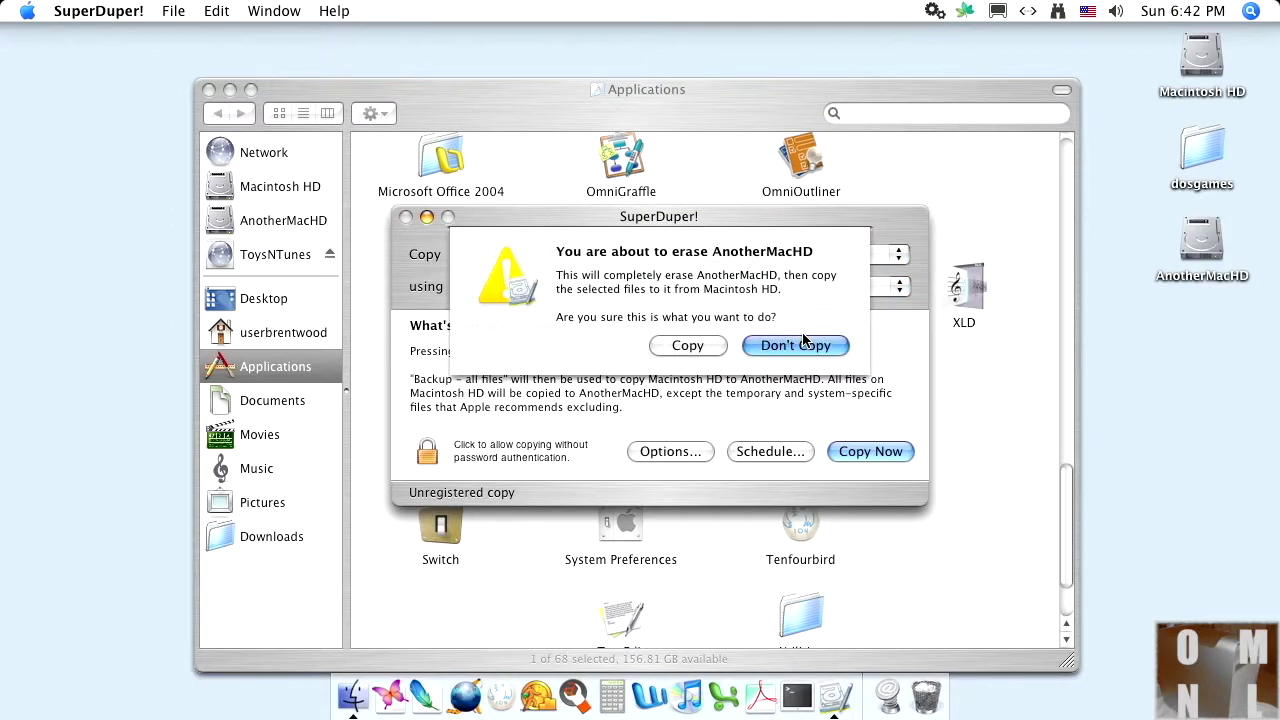
left_click(712, 346)
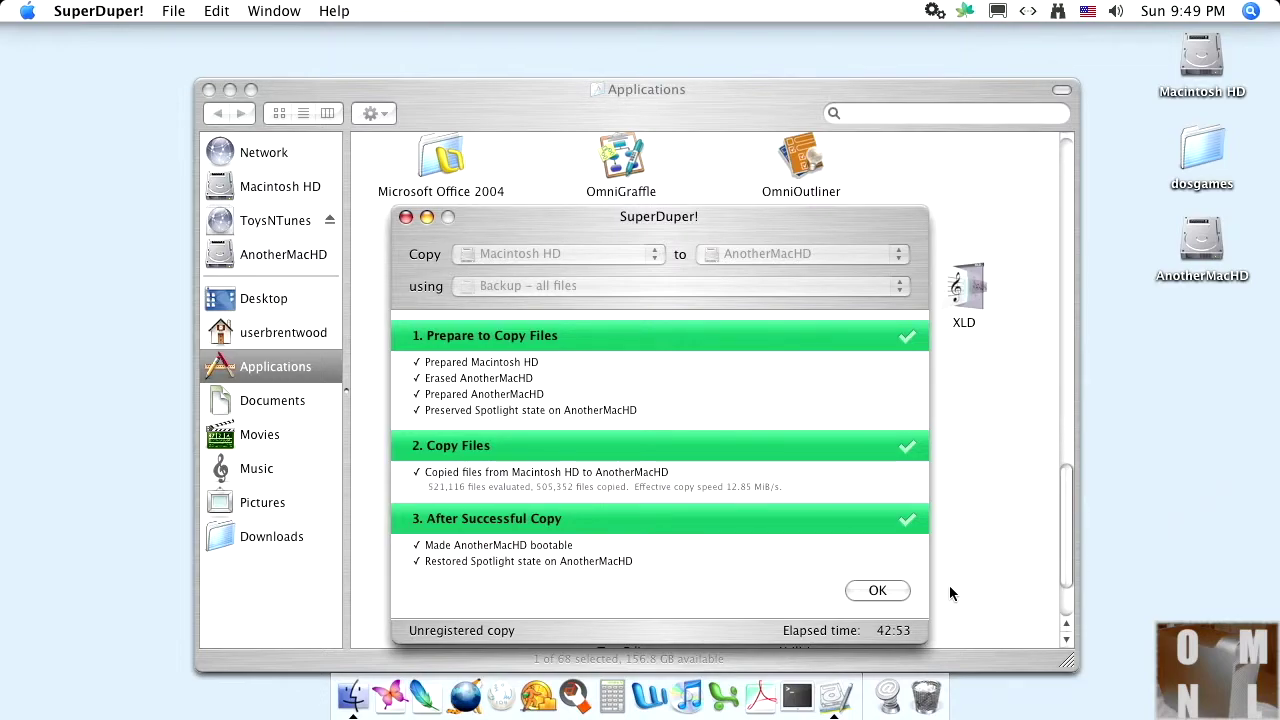
Step: Dismiss the copy results, quit SuperDuper! and close the Applications Finder window
left_click(877, 591)
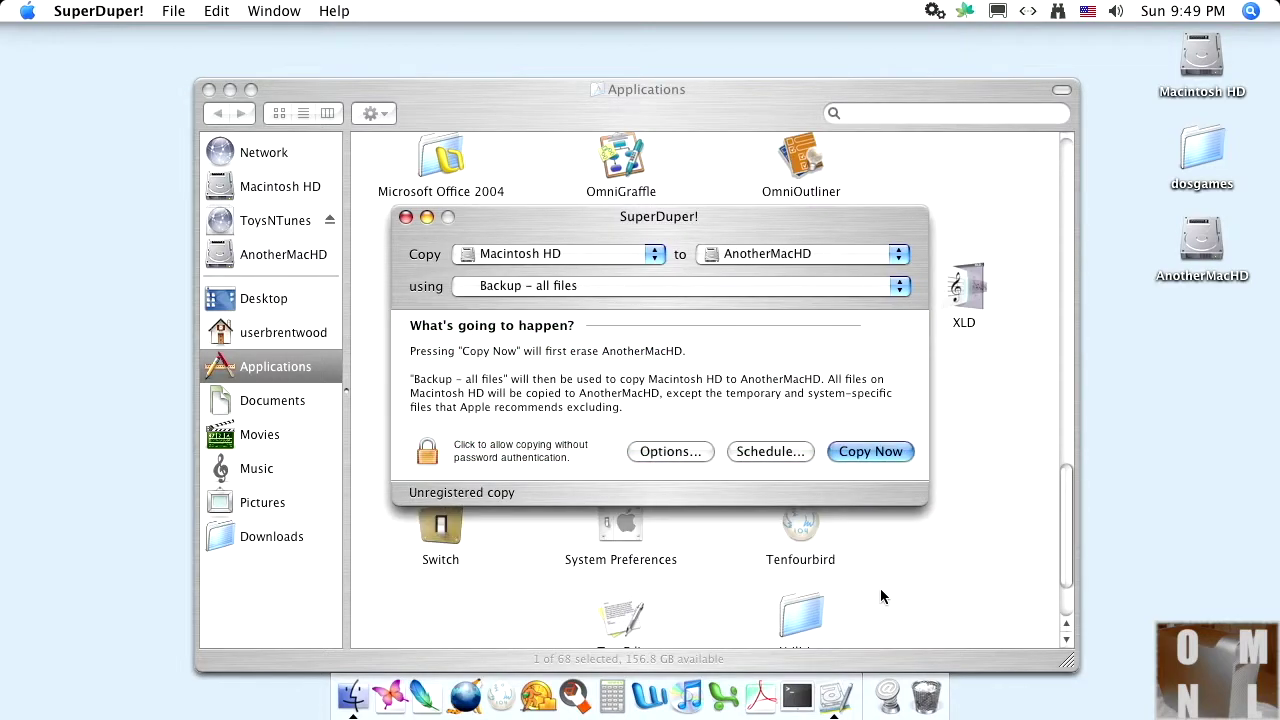
left_click(405, 217)
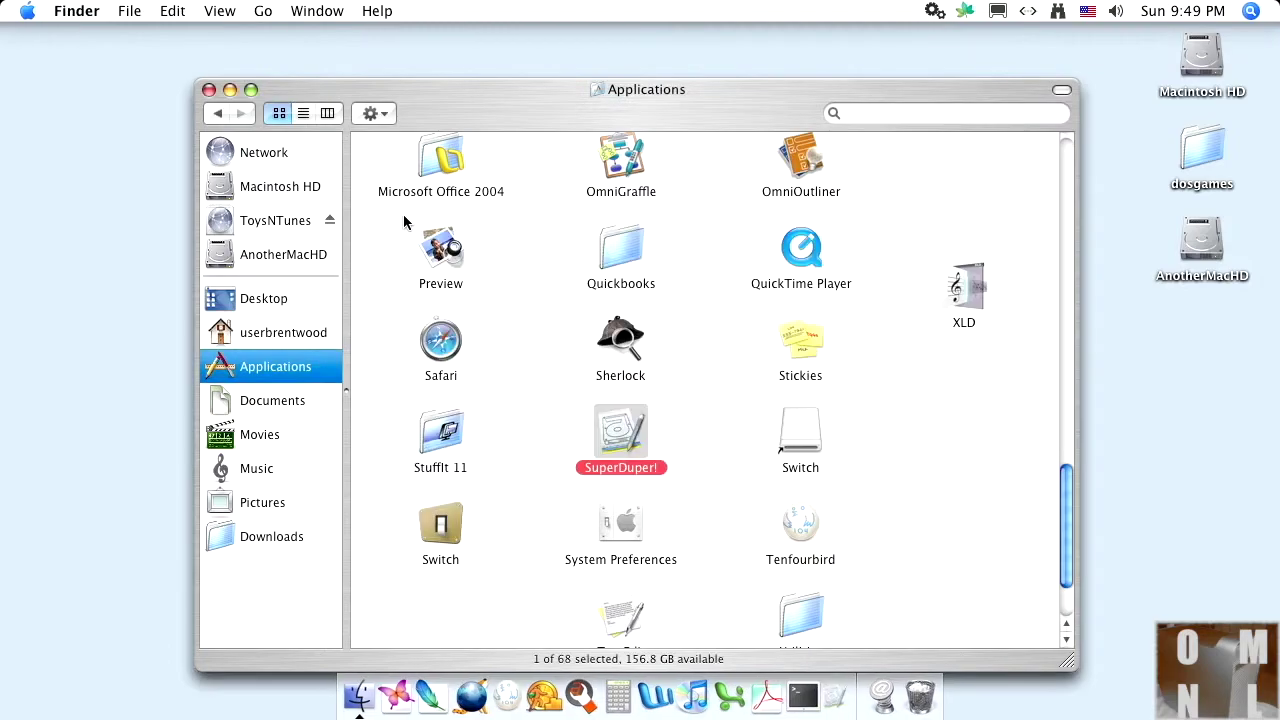
left_click(208, 90)
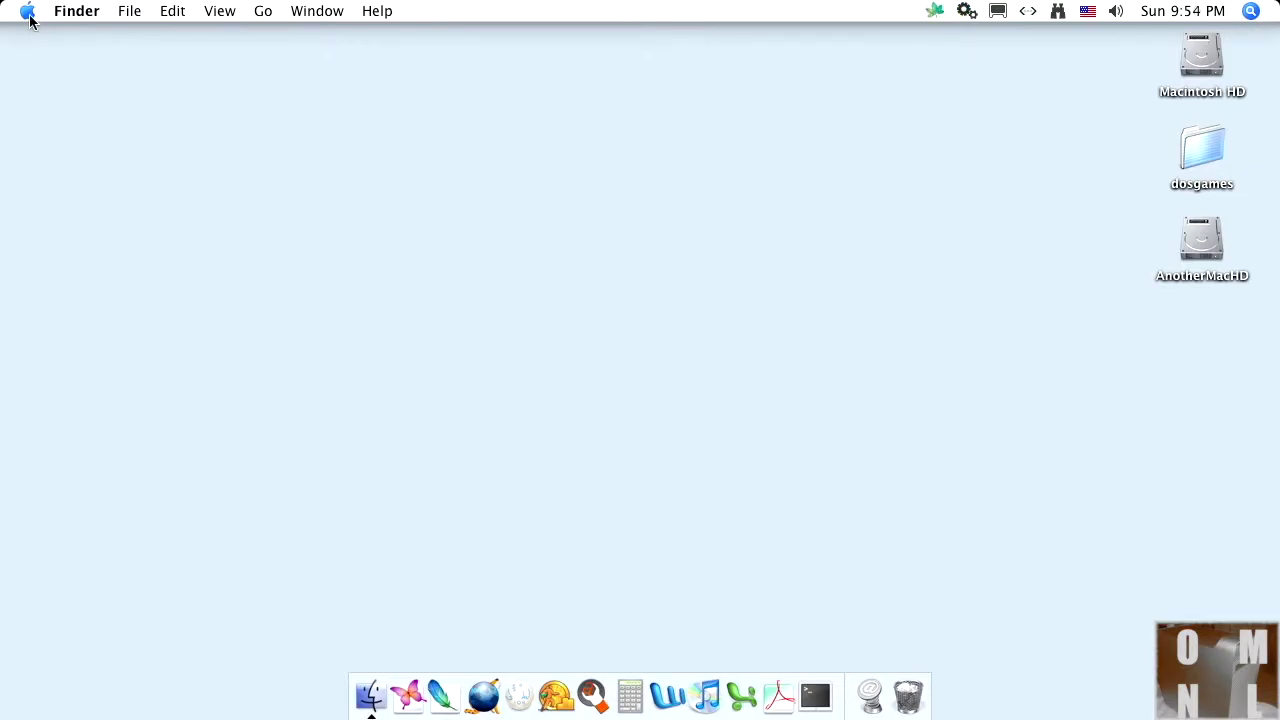
Step: Restart the Mac from the Apple menu to boot into single-user mode
left_click(28, 12)
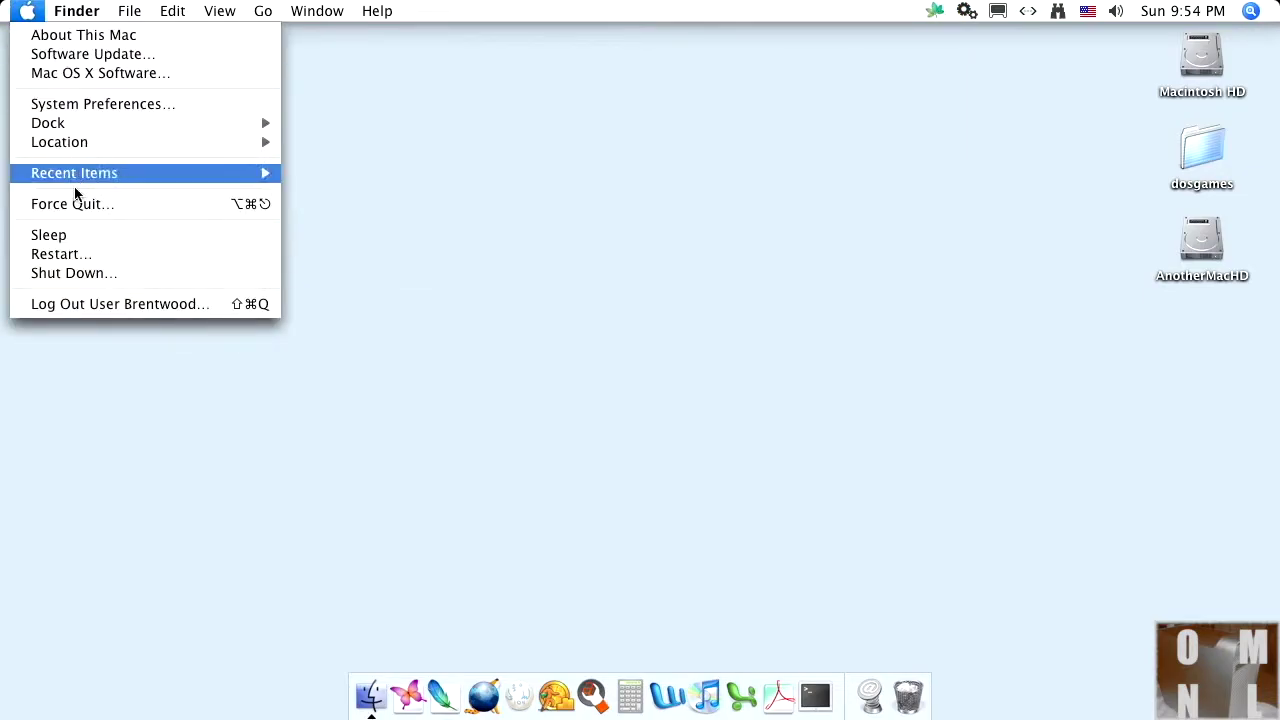
left_click(80, 254)
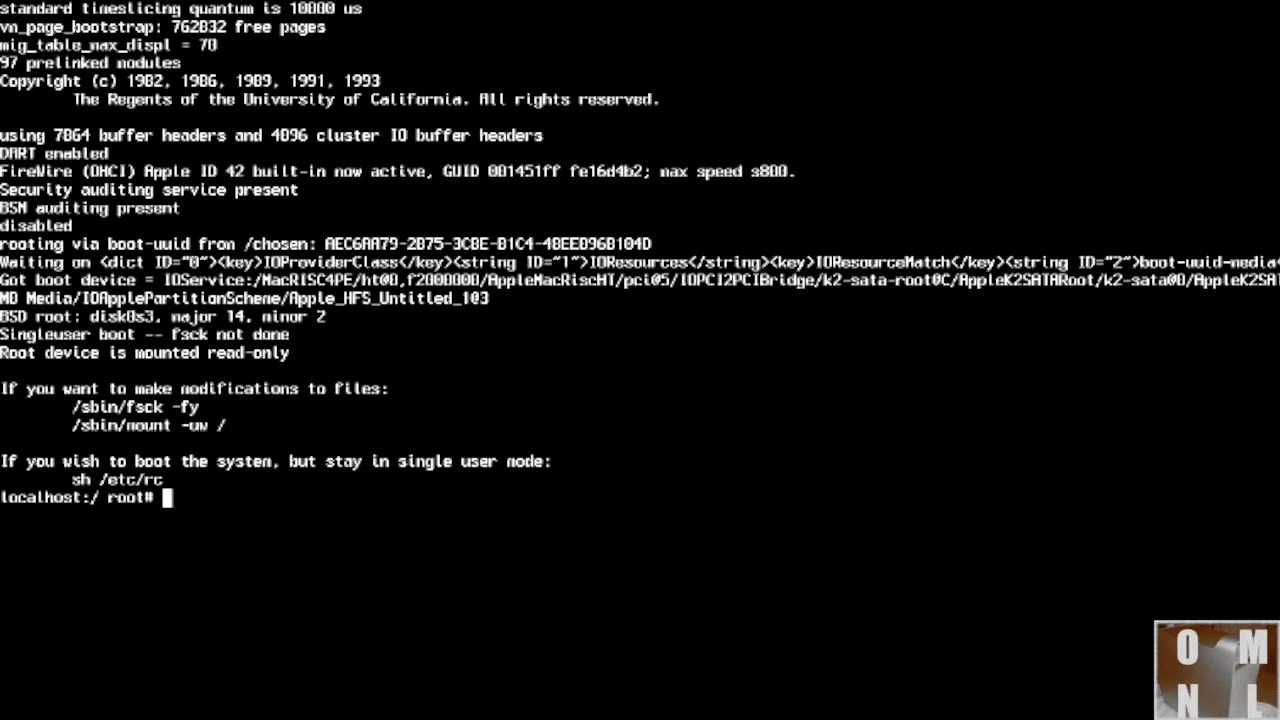
Step: Run 'sh /etc/rc' at the root prompt to mount filesystems and start services
type("sh /etc/r")
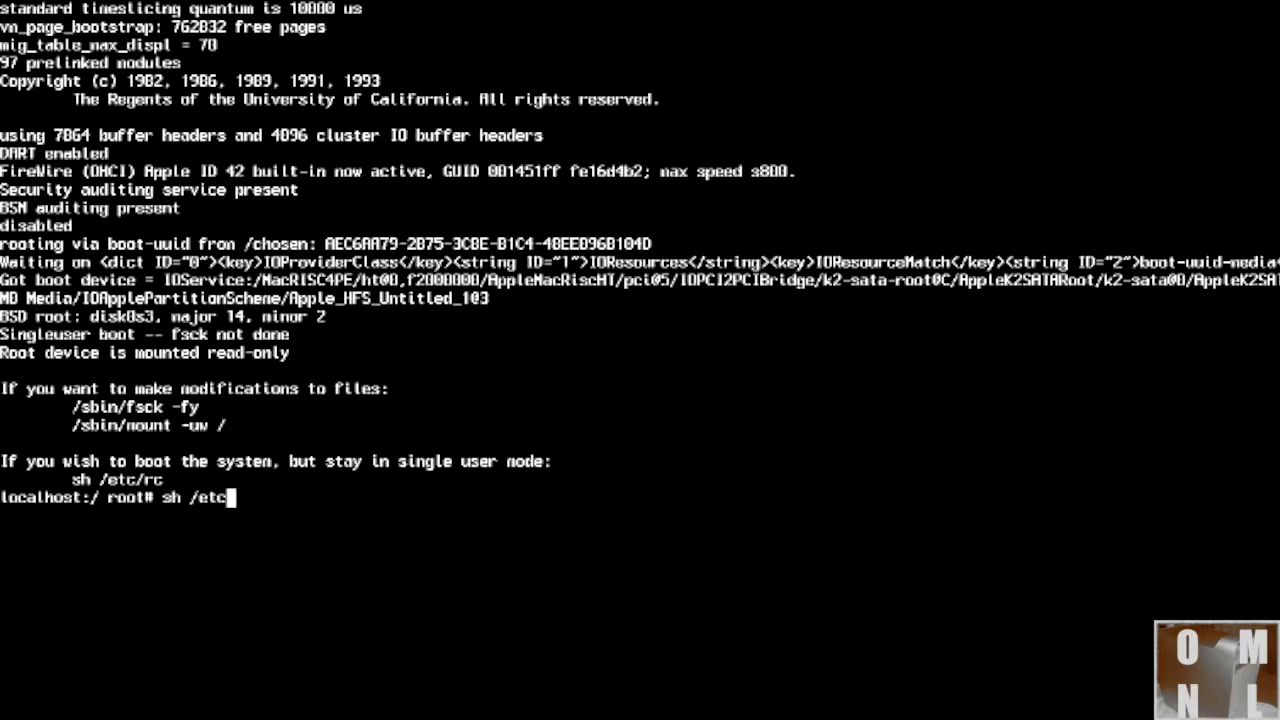
type("c")
key("Return")
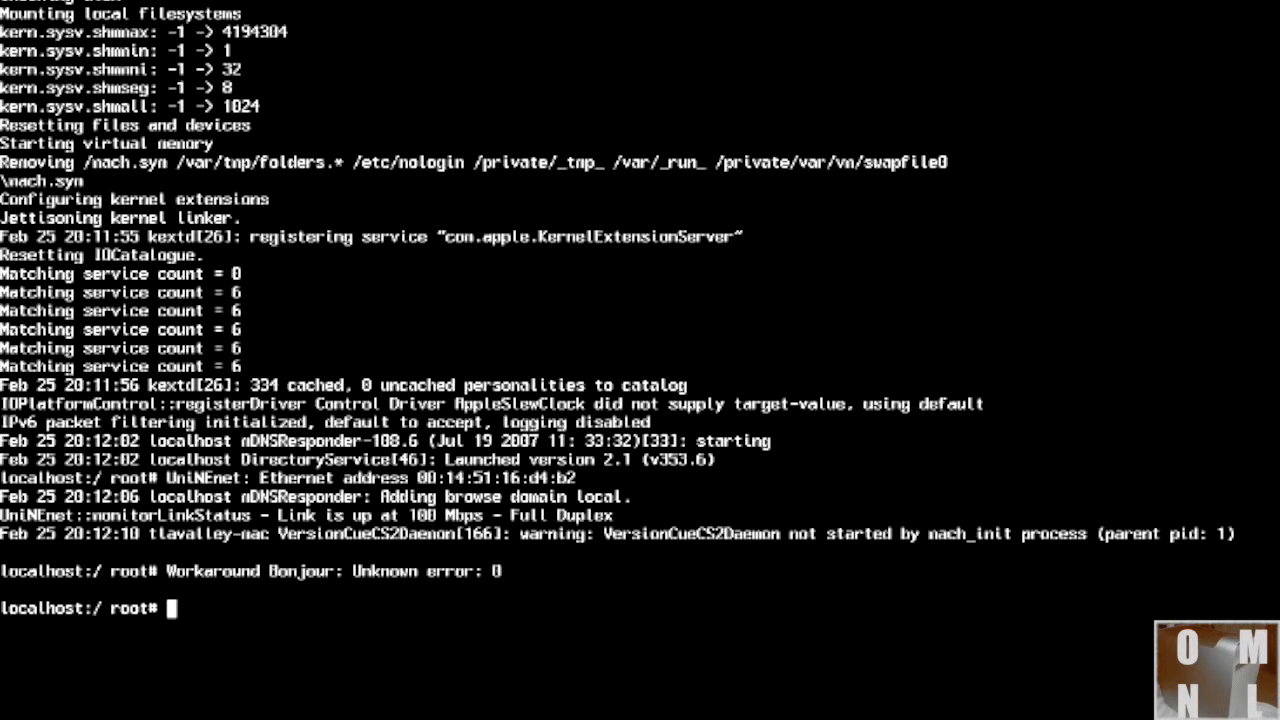
Step: Reset the user account's password with passwd, entering it twice, then type reboot
type("passwd")
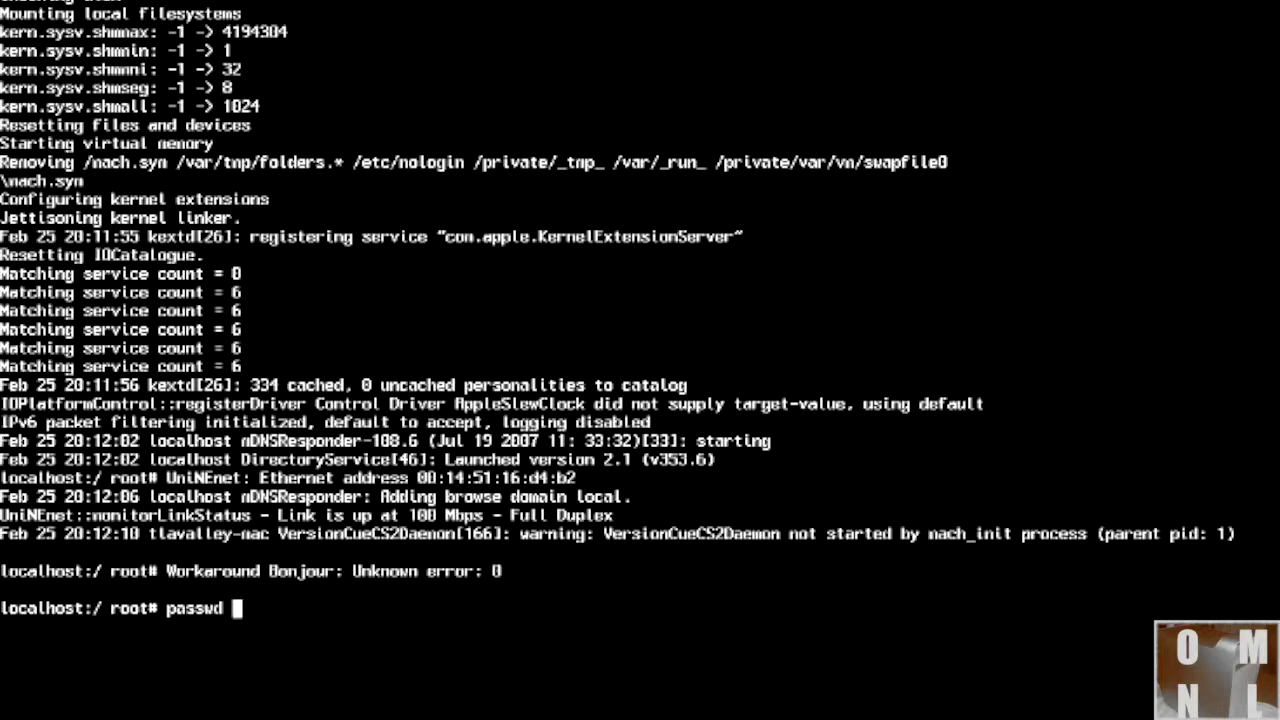
type(" userbrentwood")
key("Return")
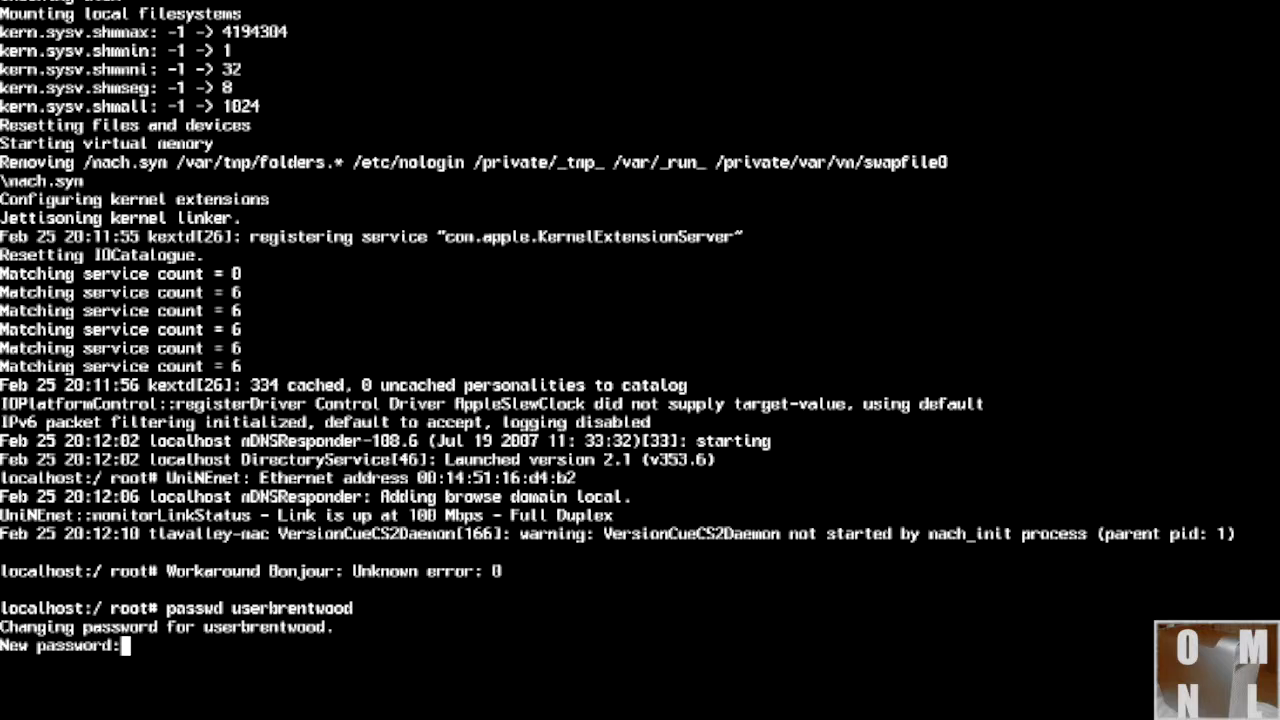
key("Return")
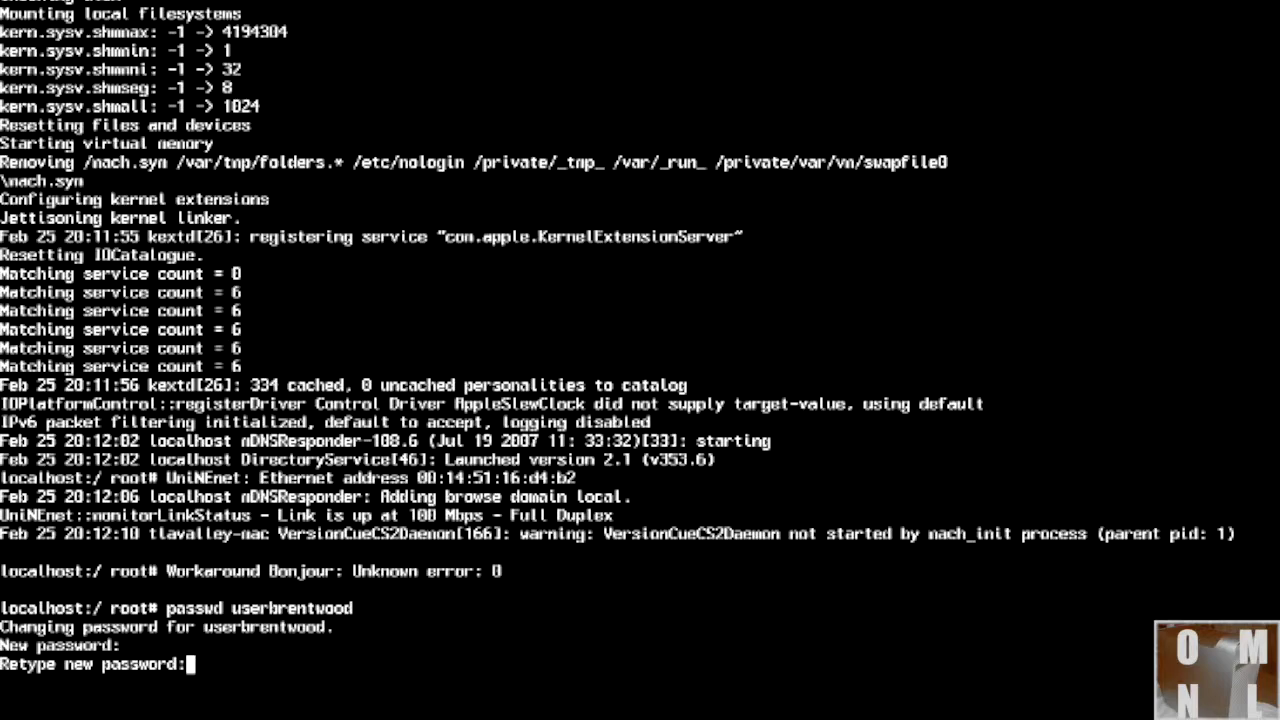
key("Return")
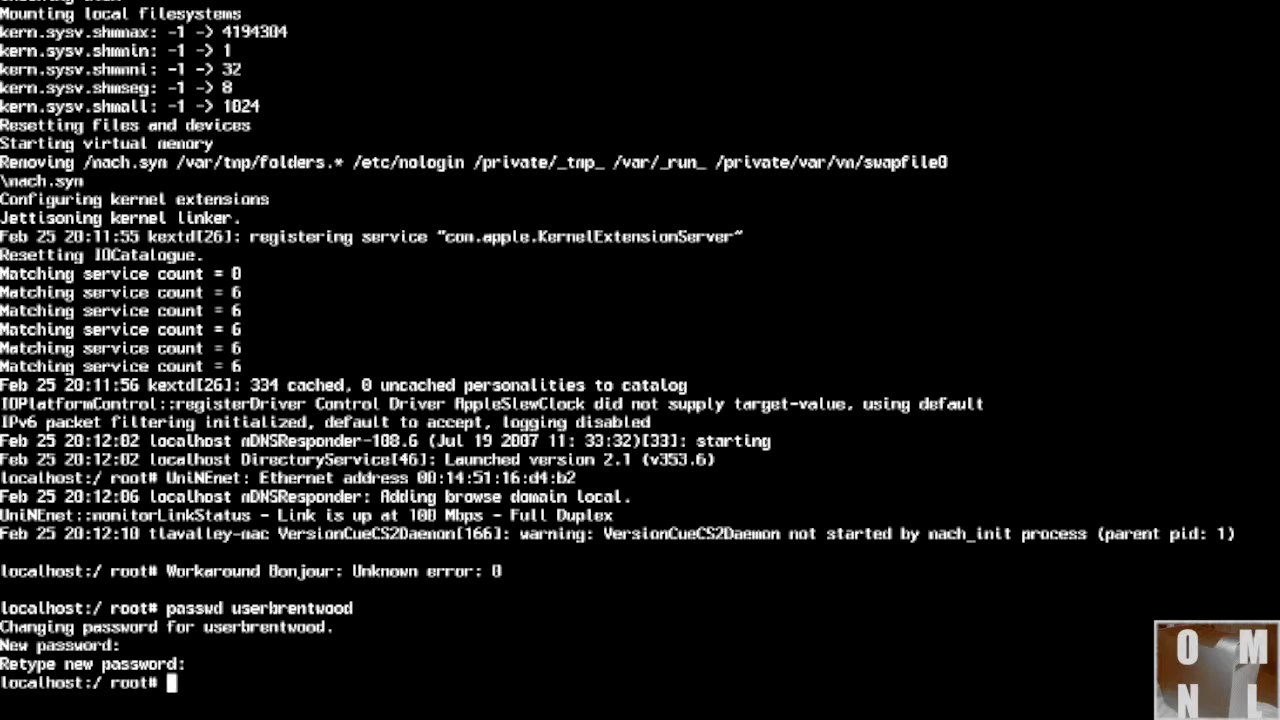
Step: Enter the account password to log in to the existing user account
type("reboot")
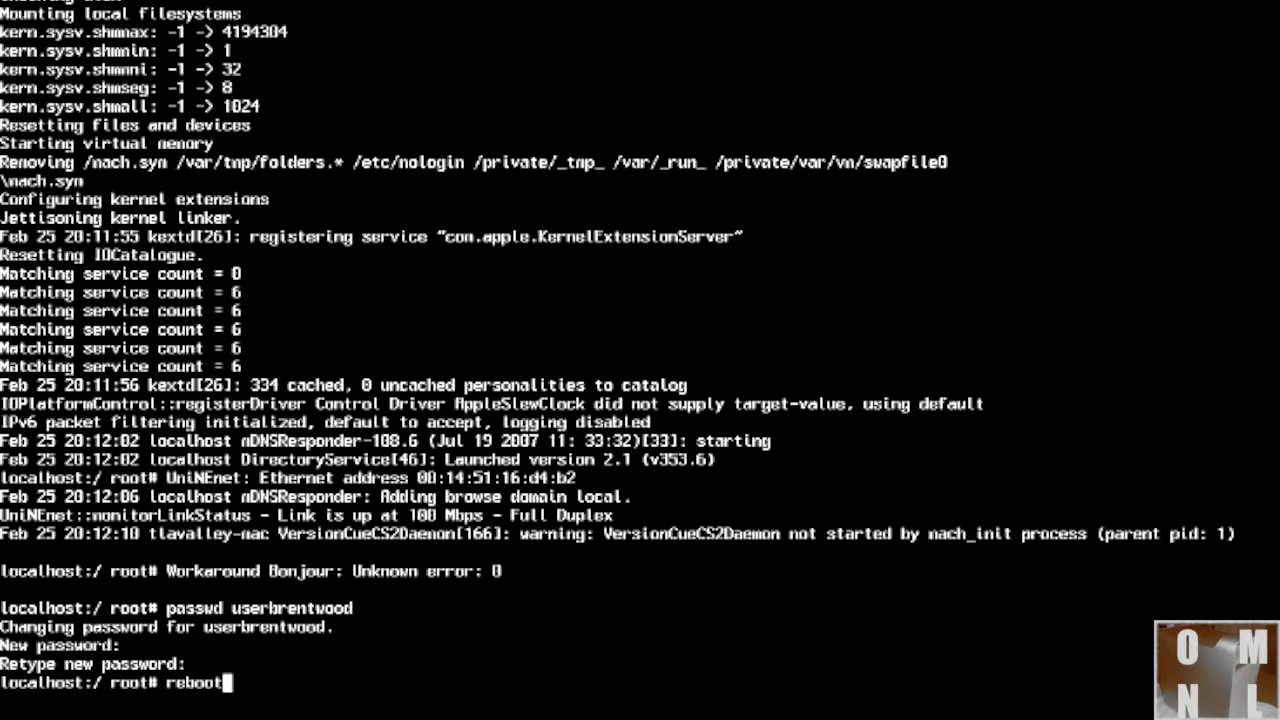
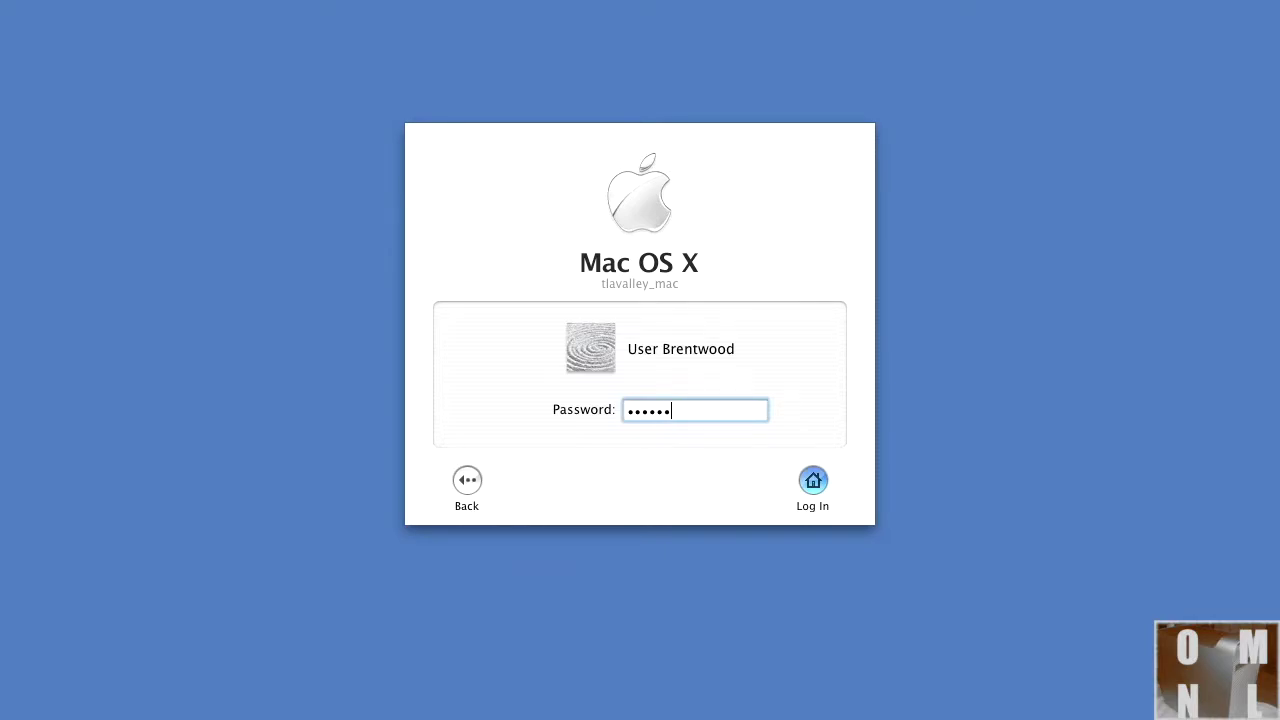
Step: Enter the account password to log in to the existing user account
type("•••")
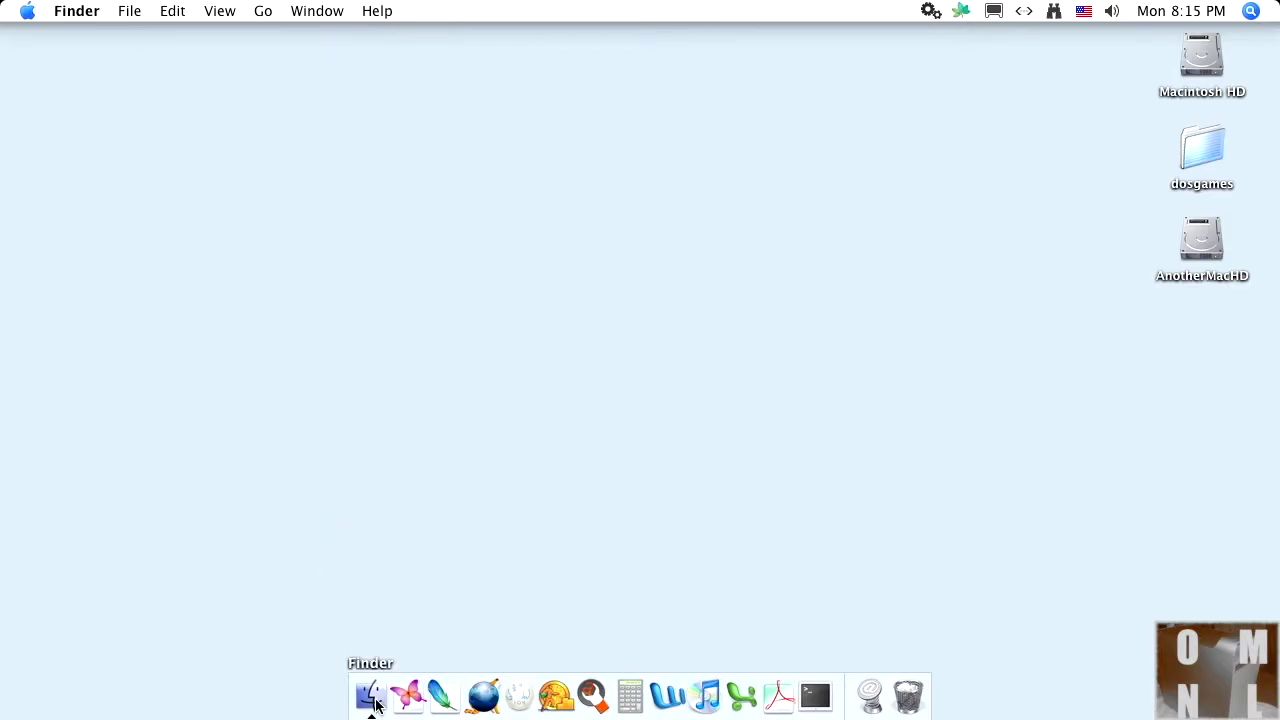
Step: Launch NetInfo Manager from Applications > Utilities in a new Finder window
key("super+n")
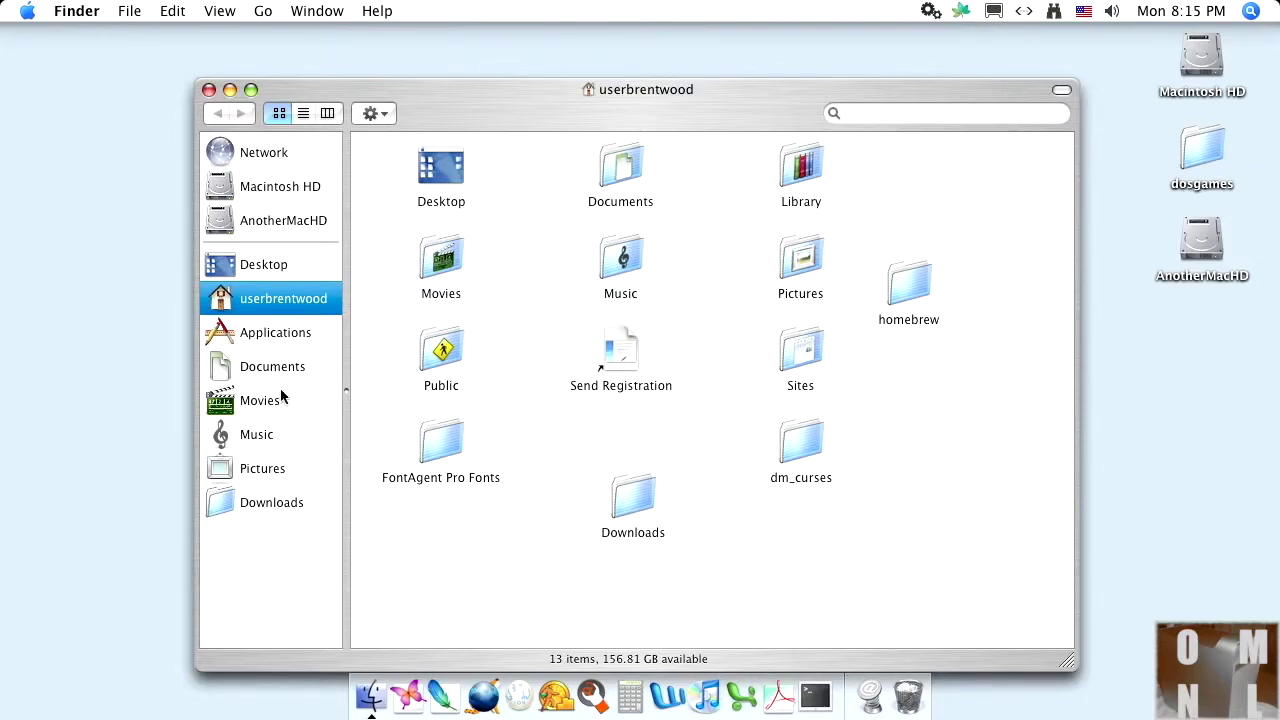
left_click(268, 340)
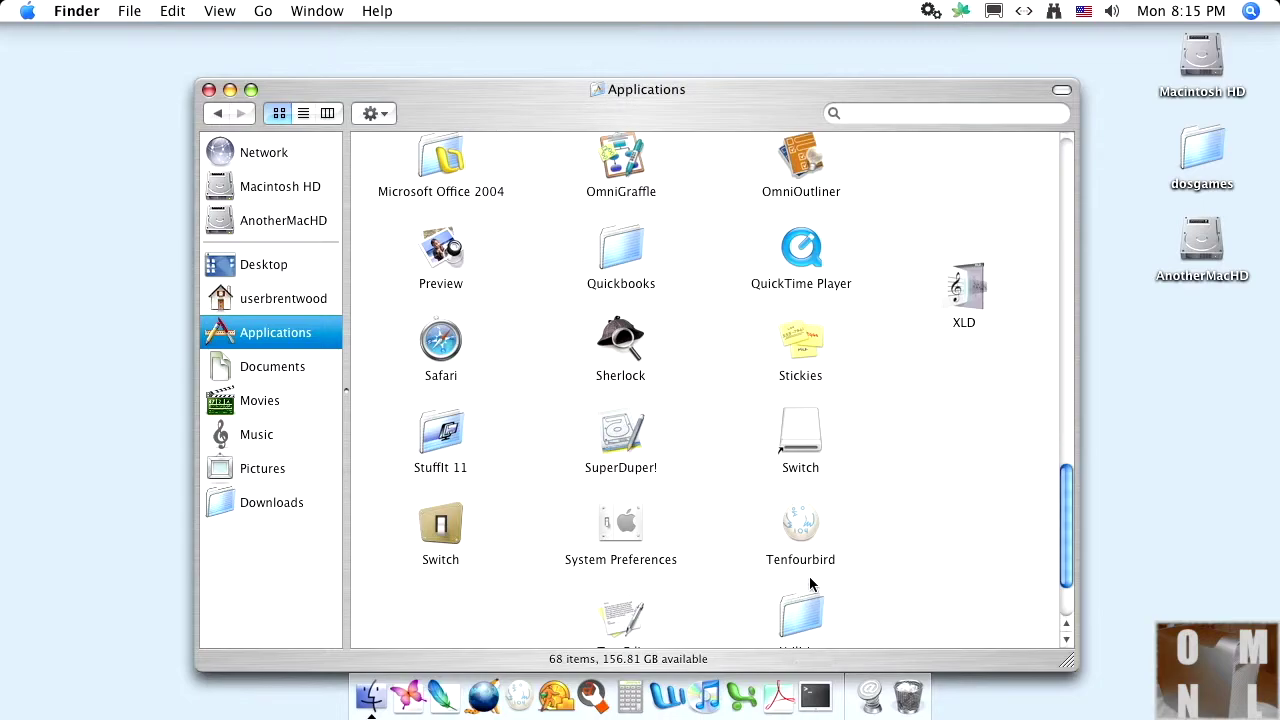
scroll(810, 585, "down", 2)
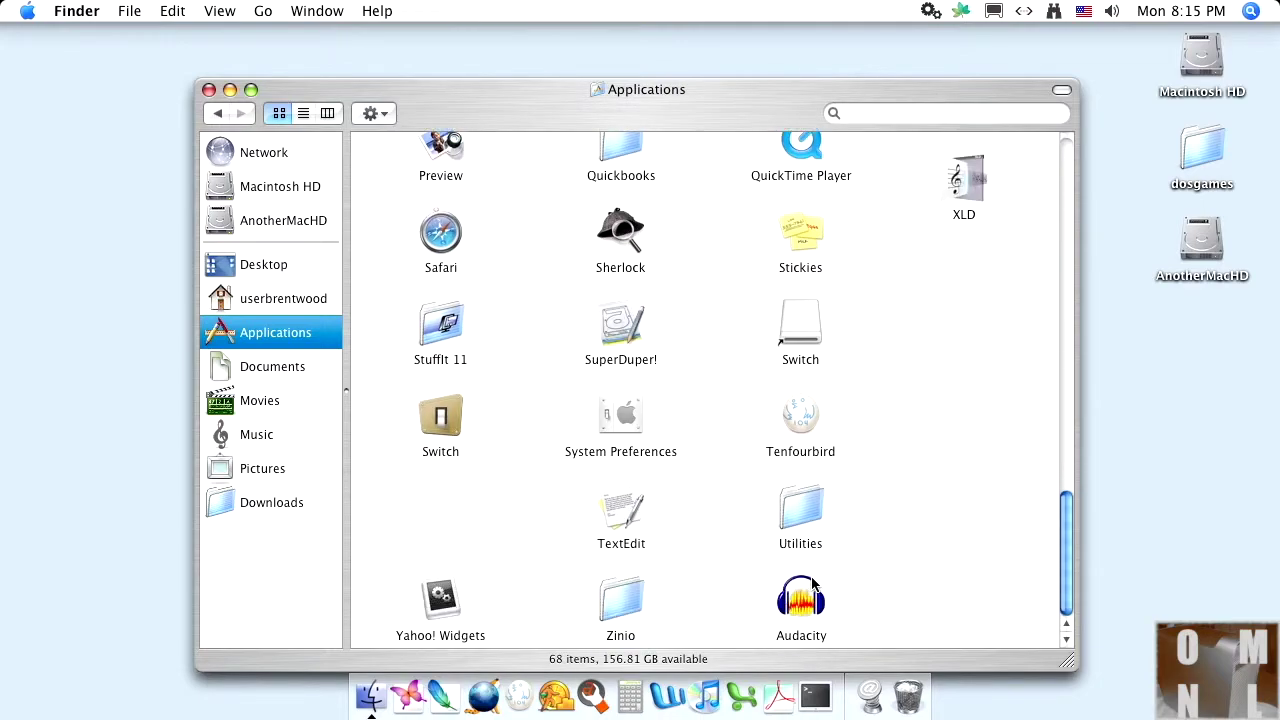
double_click(800, 512)
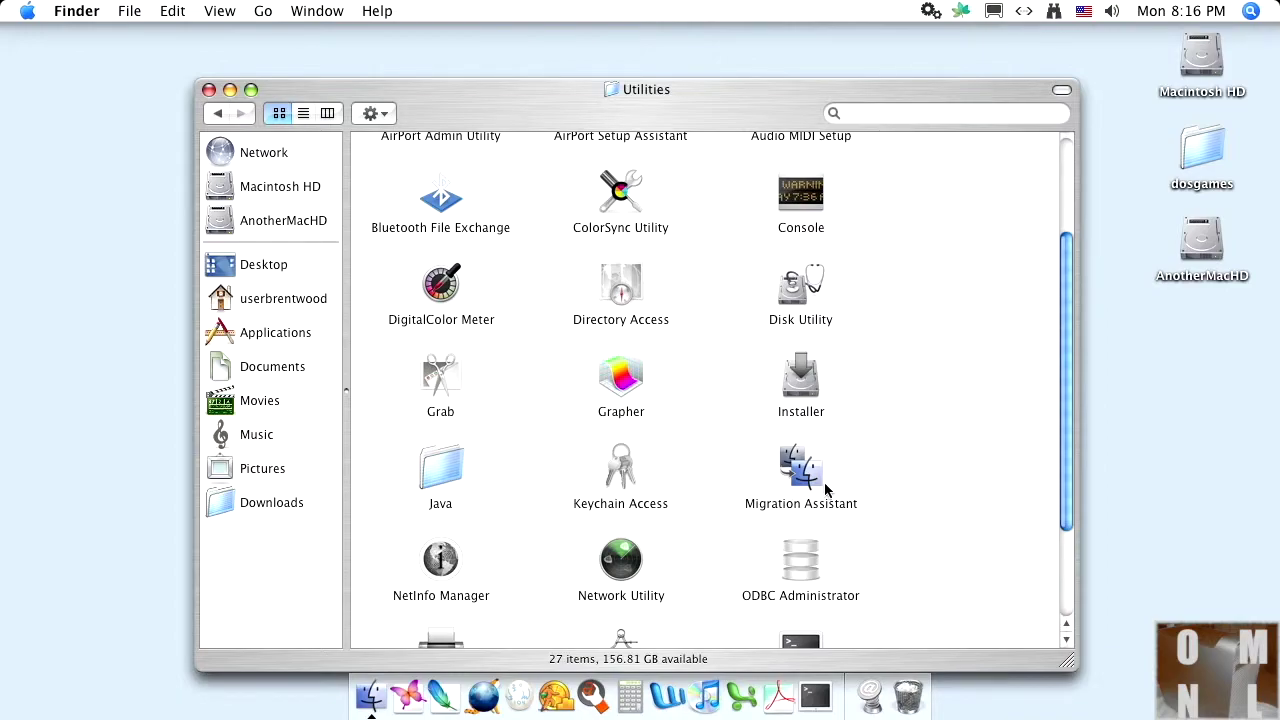
double_click(441, 560)
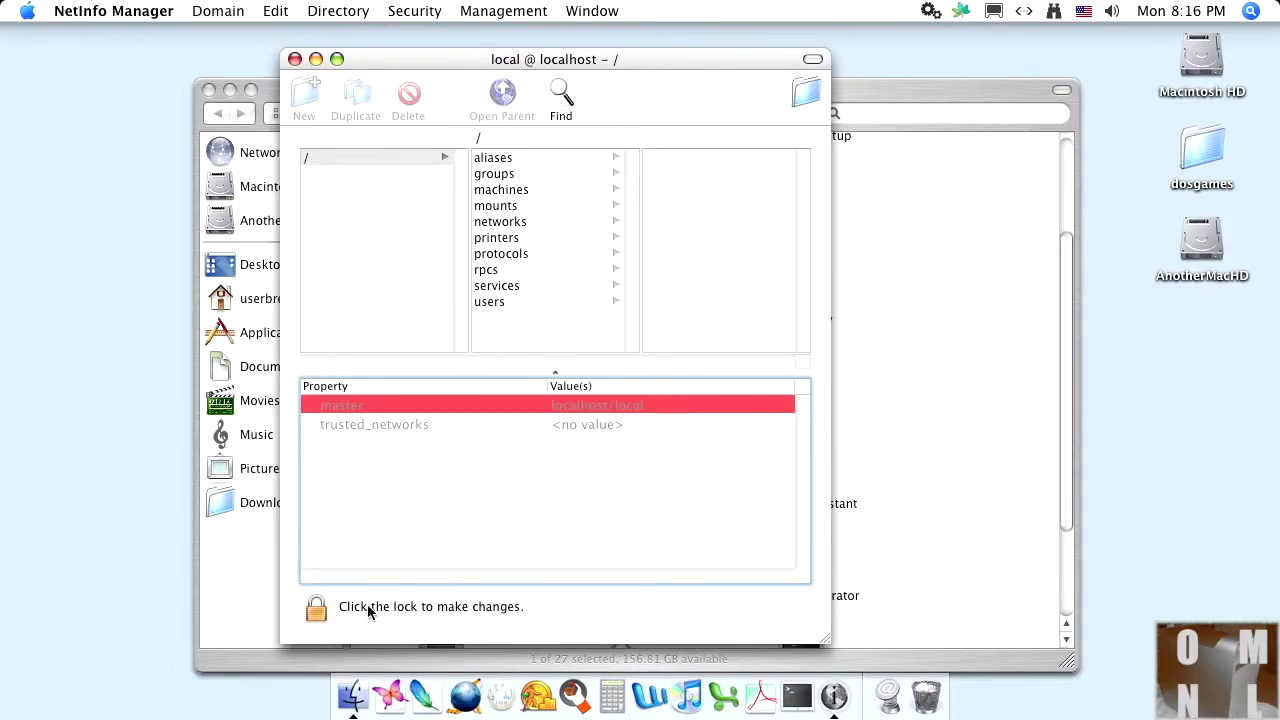
Step: Unlock NetInfo Manager's local domain with the administrator password, retrying after the invalid-password alert
left_click(316, 611)
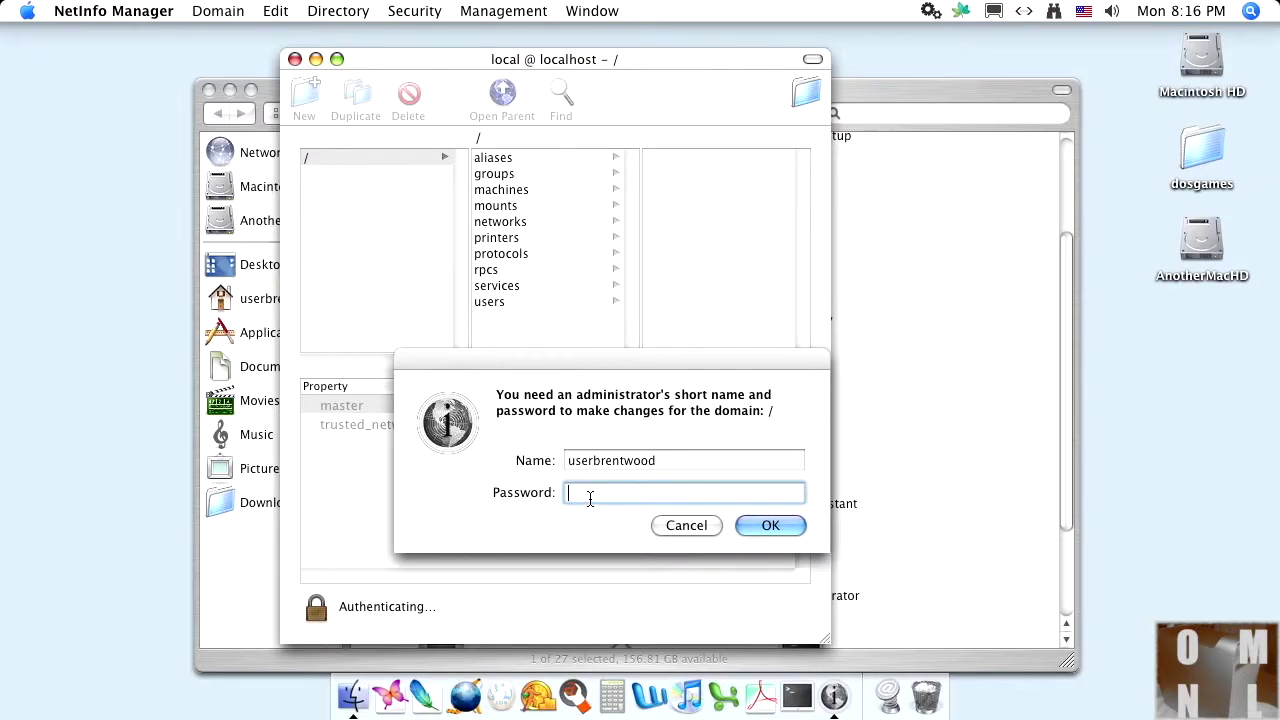
type("•••••••••••••")
key("Return")
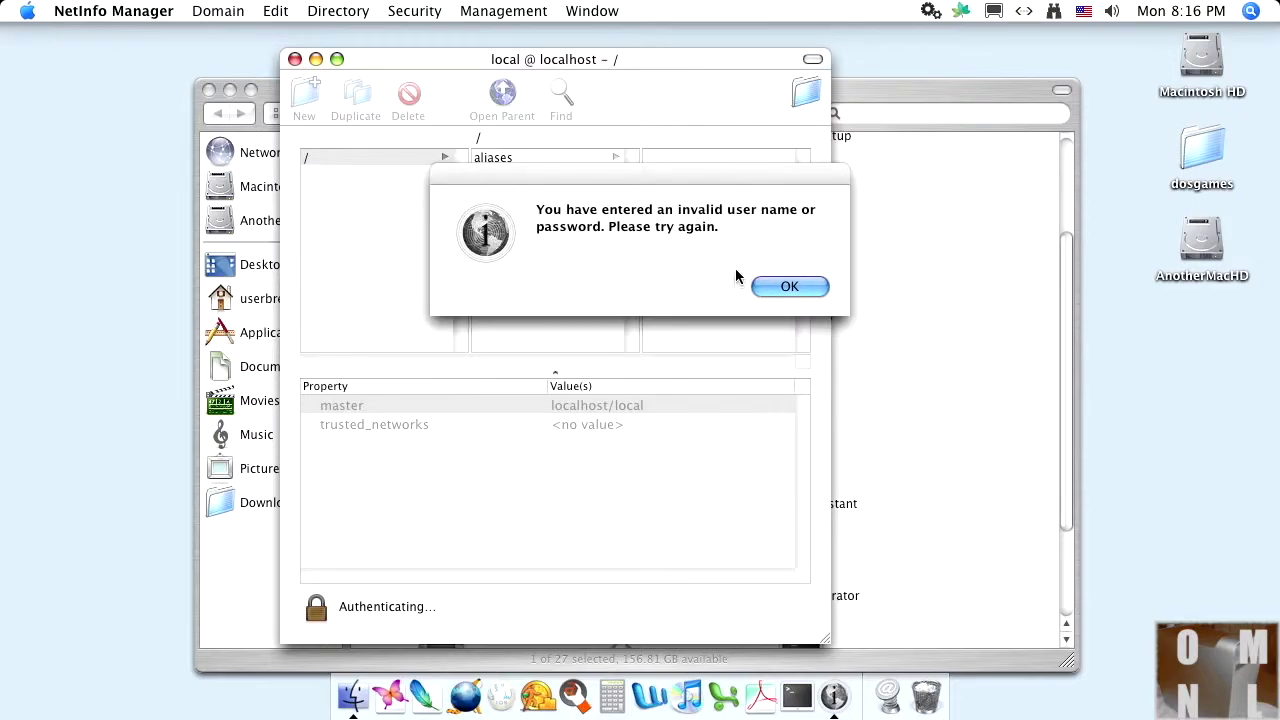
left_click(771, 285)
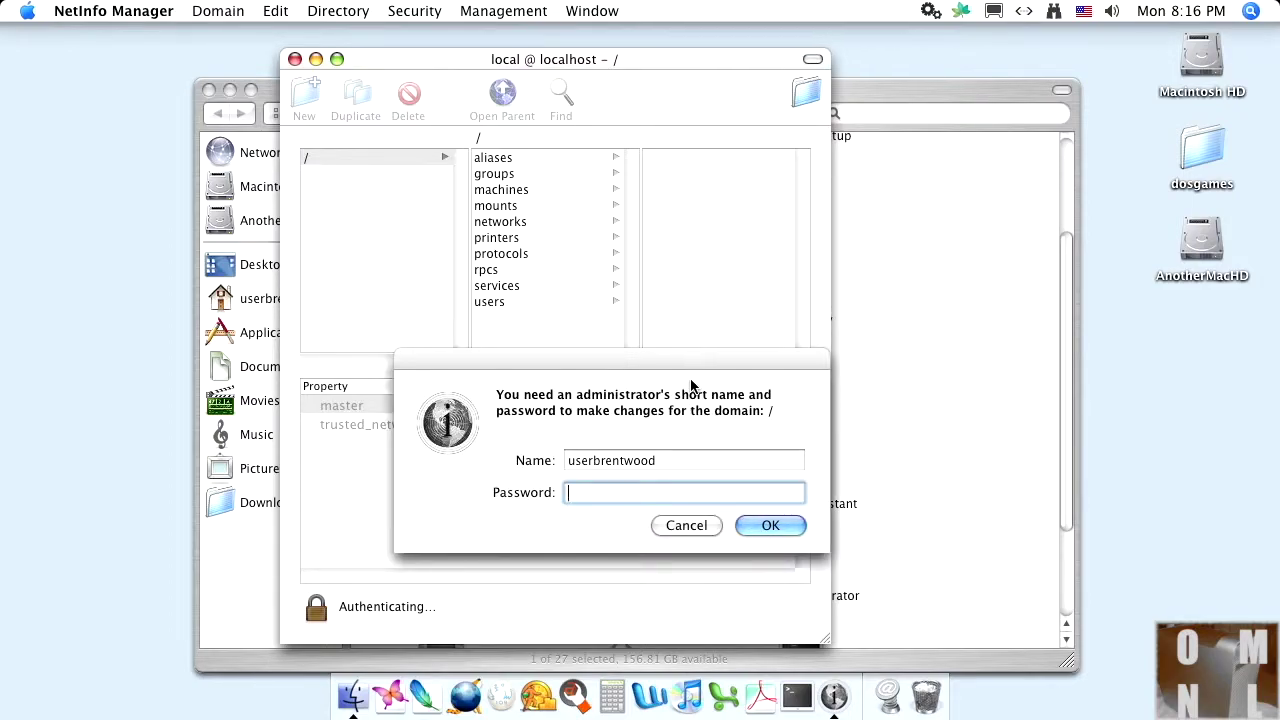
type("••••••••••••")
key("Return")
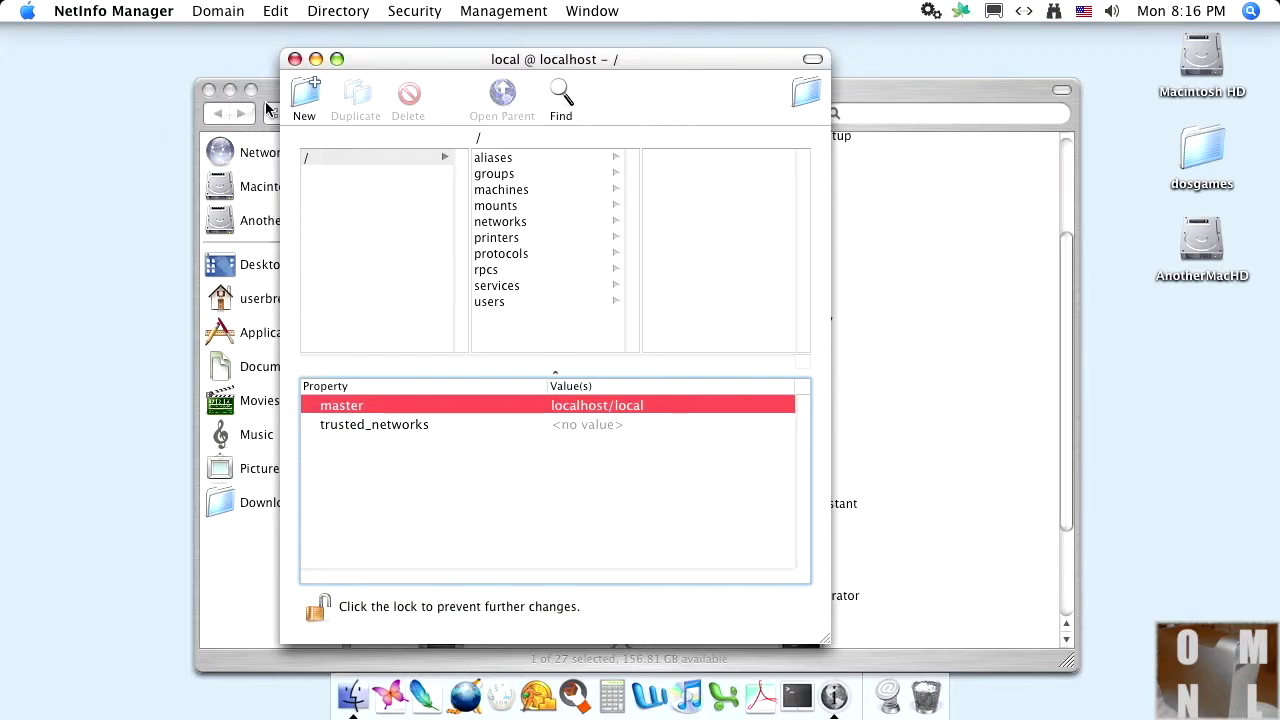
Step: Enable the root user via Security > Enable Root User with a new root password, then lock the domain
left_click(437, 16)
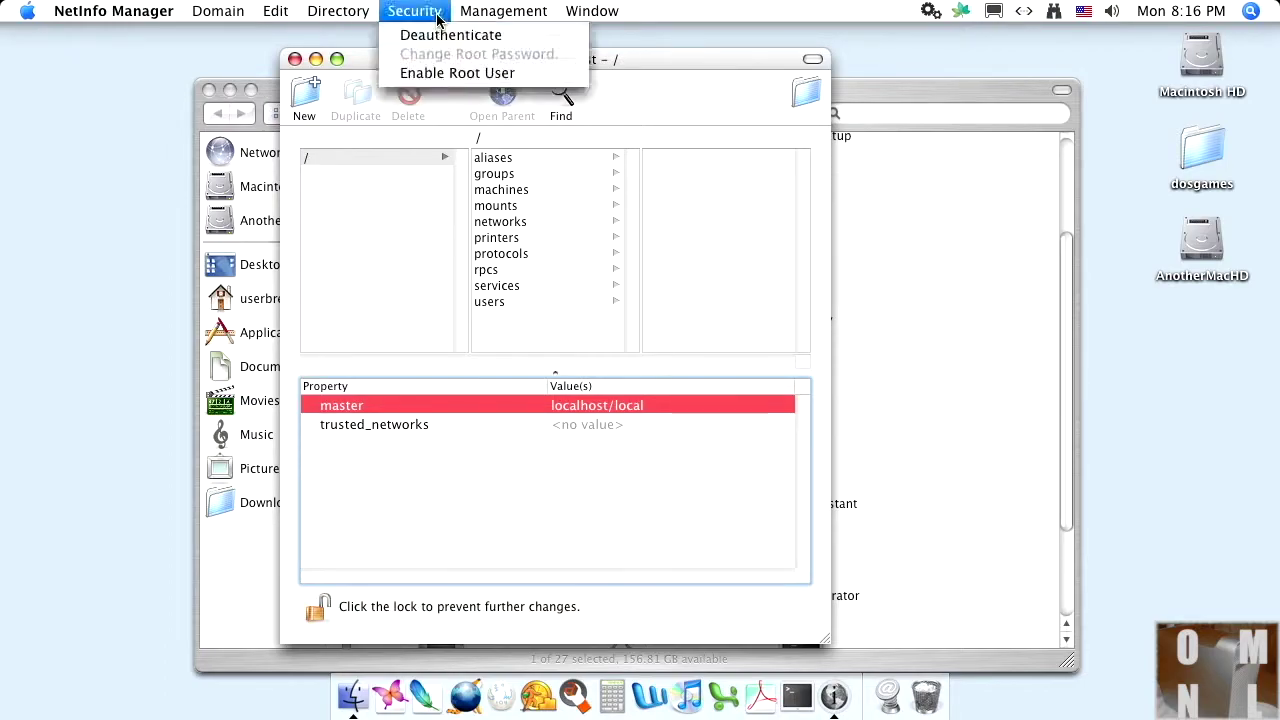
left_click(452, 73)
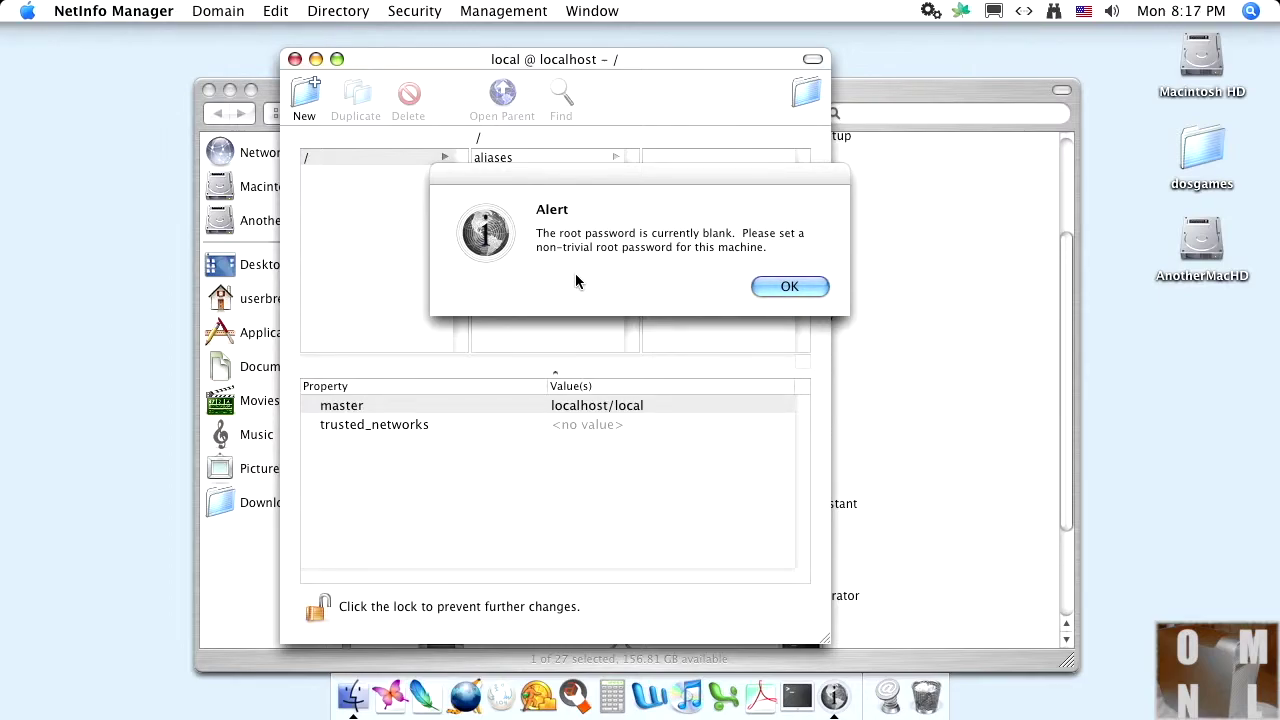
left_click(762, 286)
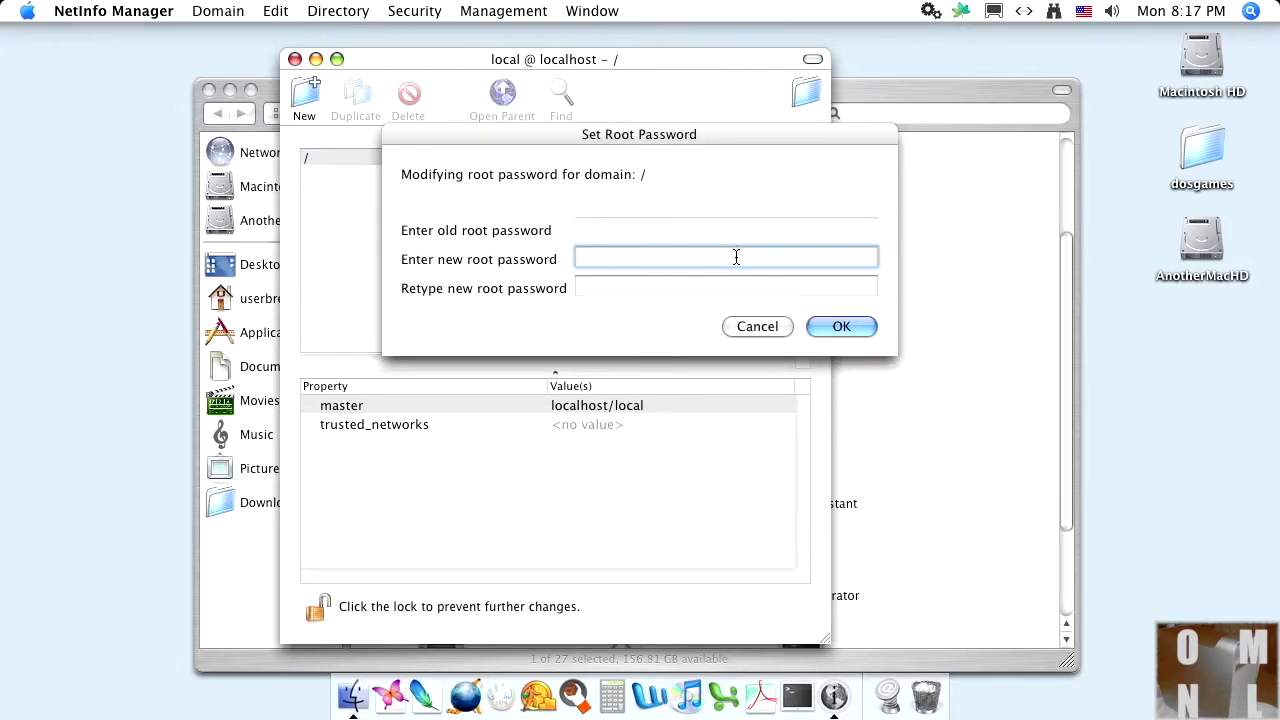
type("•••••••••••••")
key("Tab")
type("••••••")
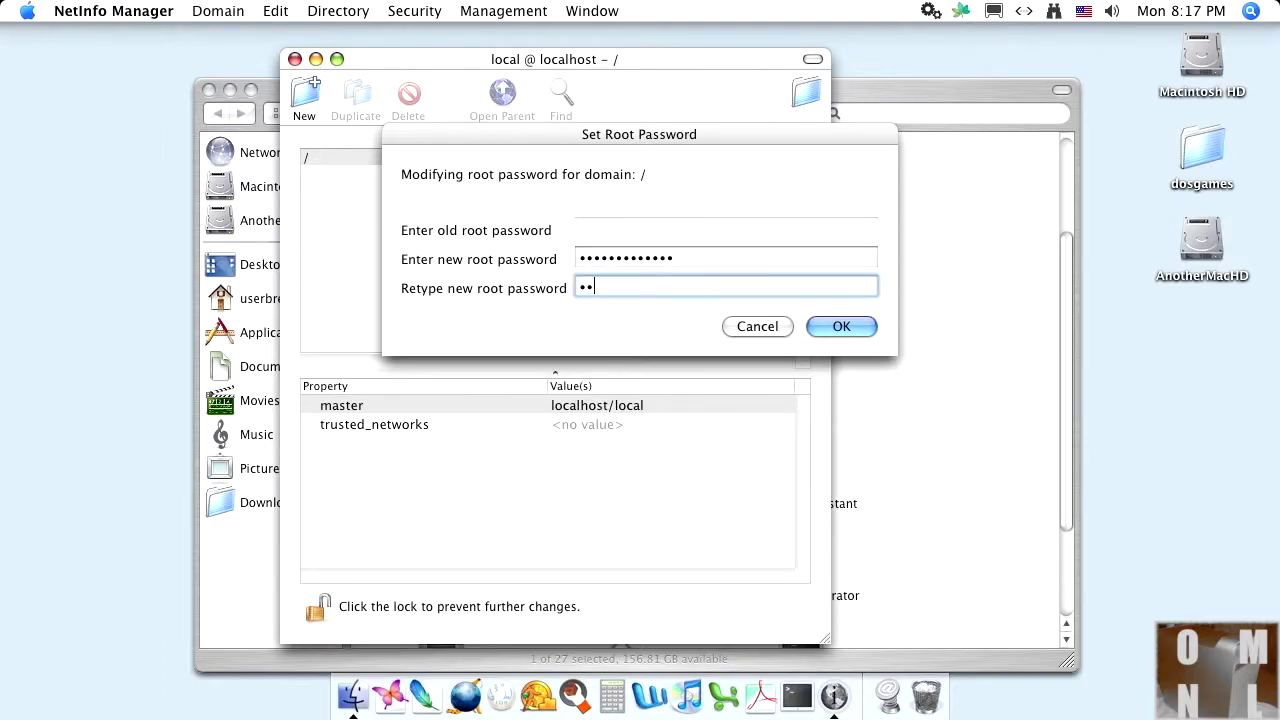
type("•••••••")
left_click(840, 322)
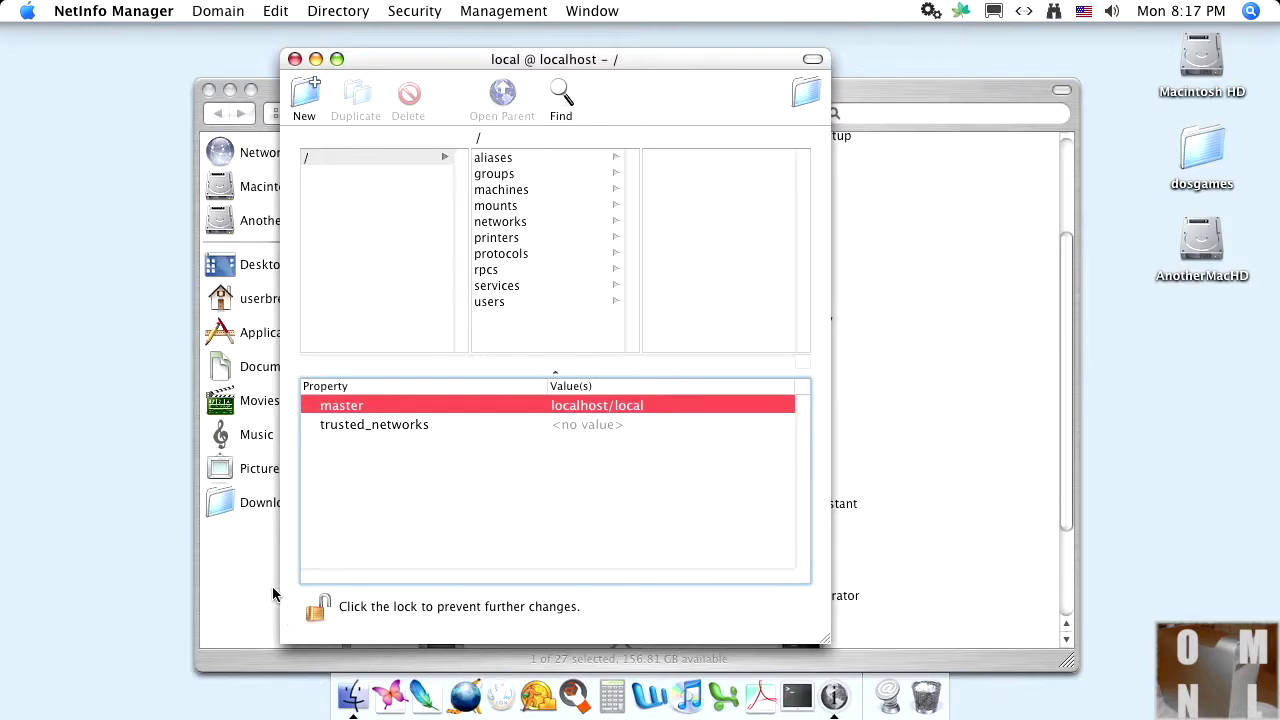
left_click(316, 609)
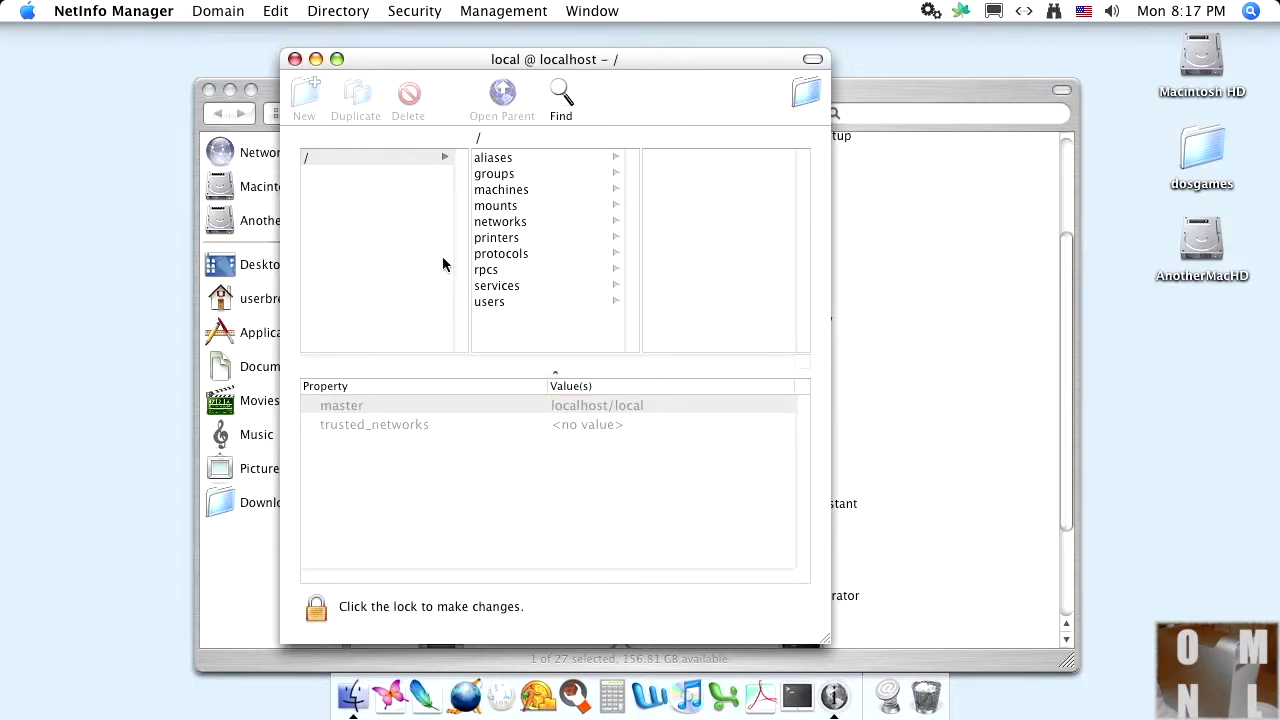
Step: Quit NetInfo Manager and close the Utilities window
left_click(100, 11)
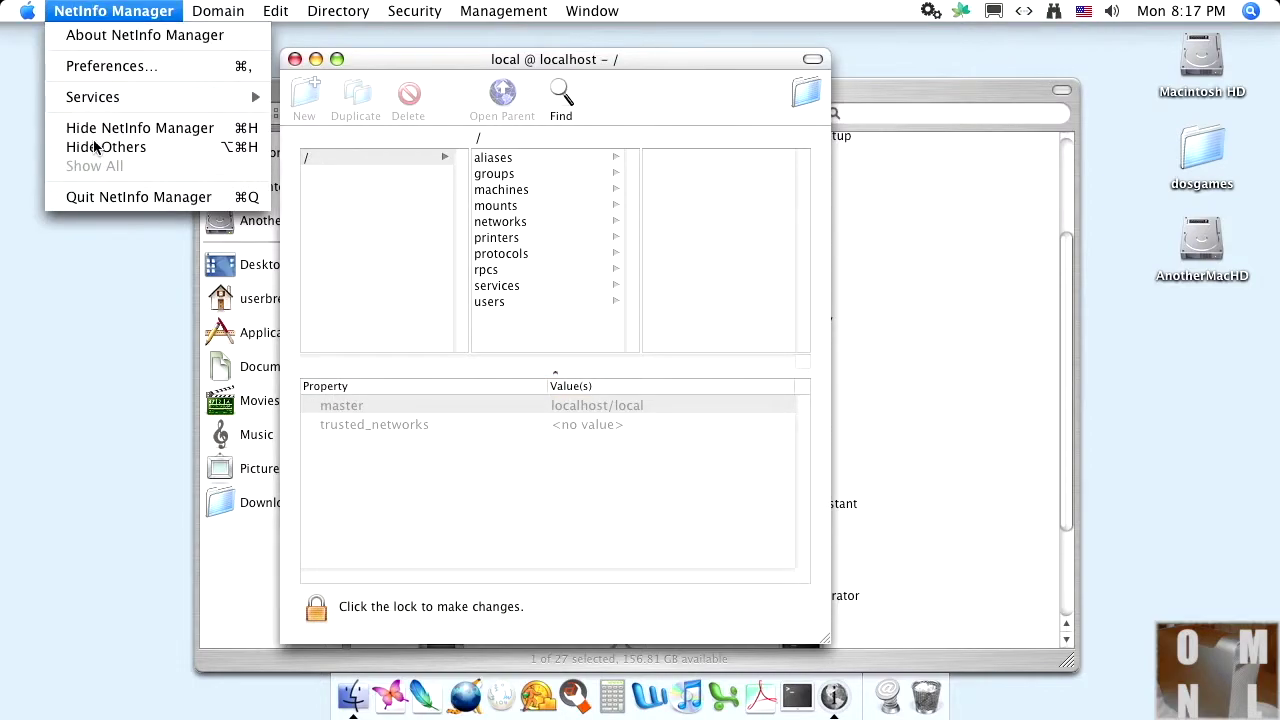
left_click(103, 205)
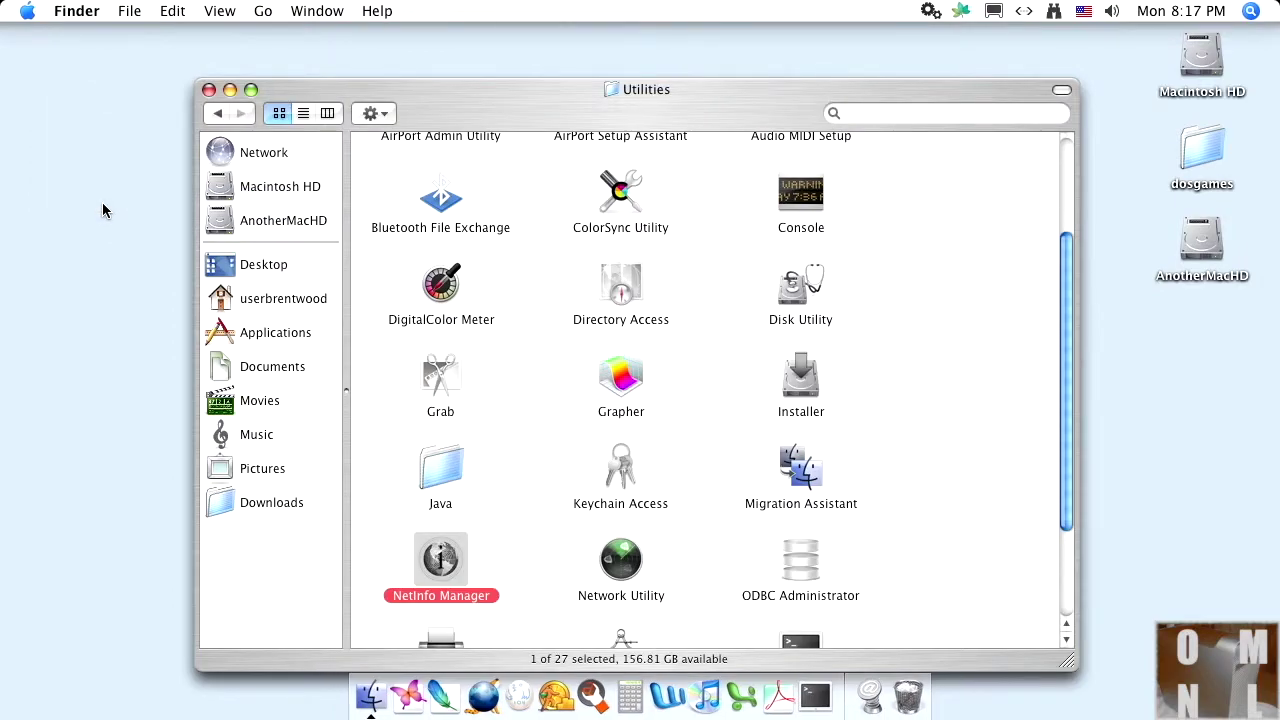
left_click(208, 90)
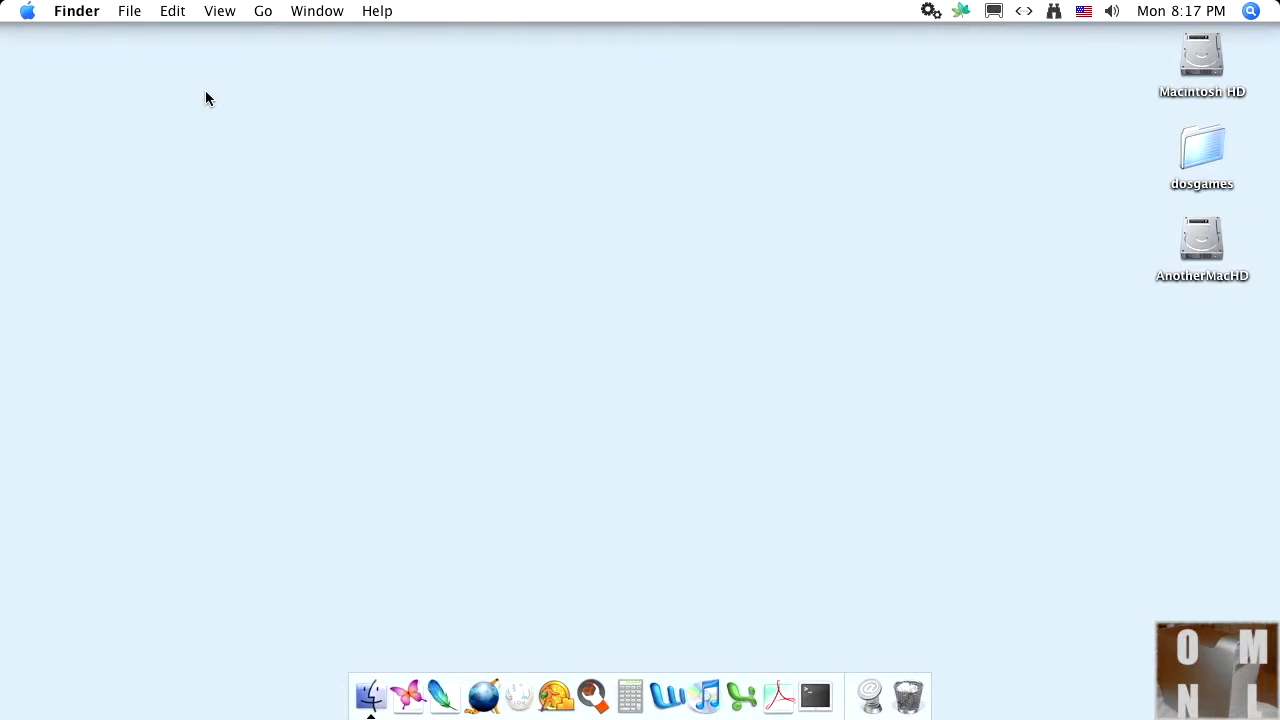
Step: Log out from the Apple menu and choose Other... at the login window
left_click(27, 10)
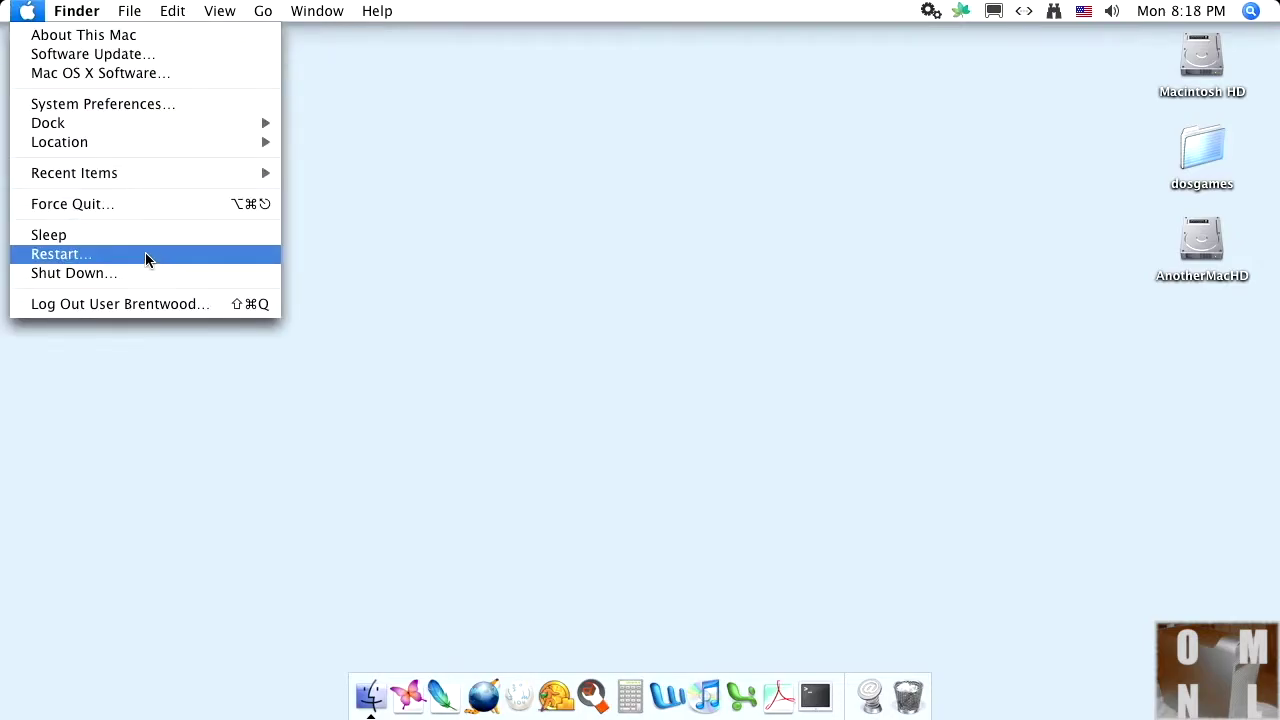
left_click(149, 303)
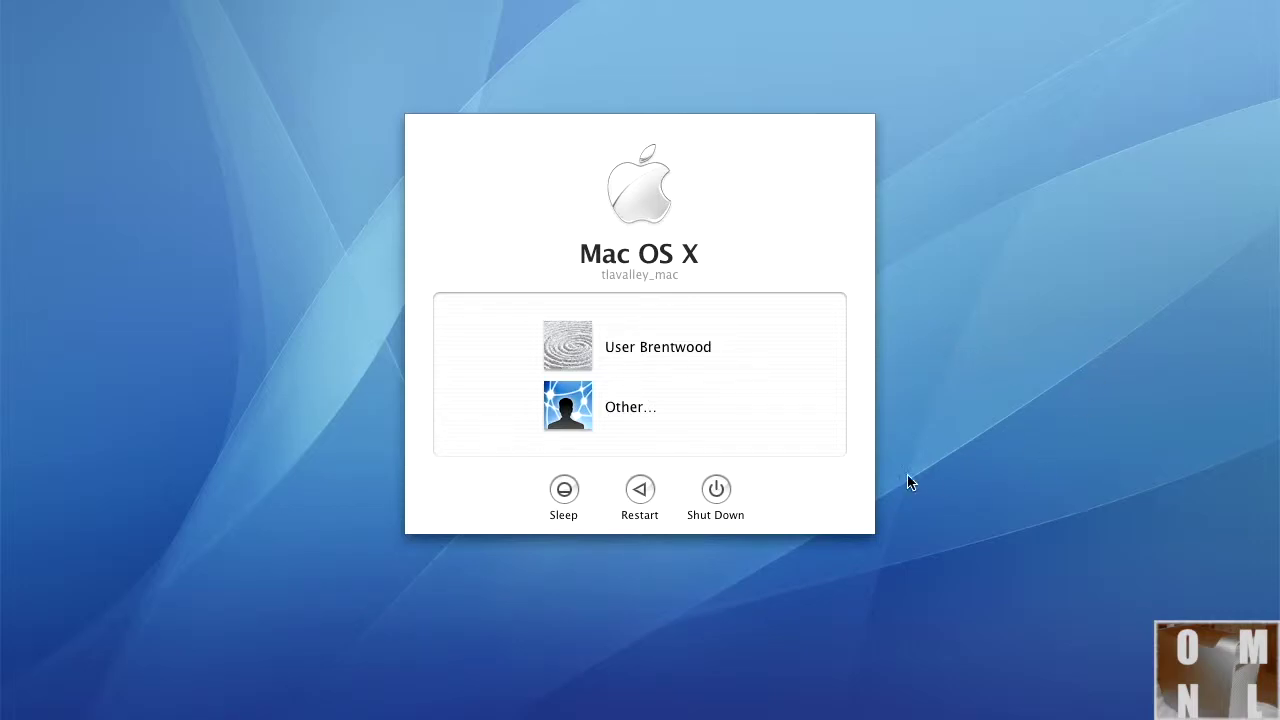
left_click(634, 410)
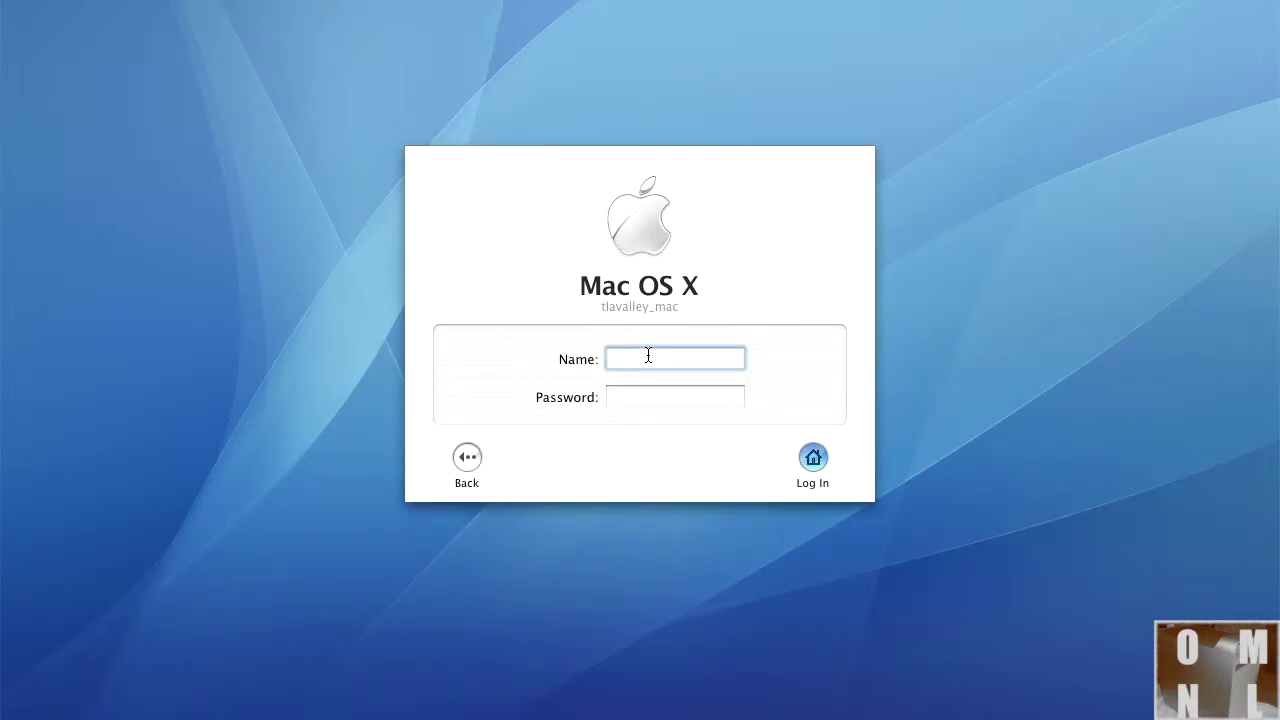
Step: Log in as root with the root password, retrying after the rejected attempt, and open Macintosh HD
type("root")
key("Tab")
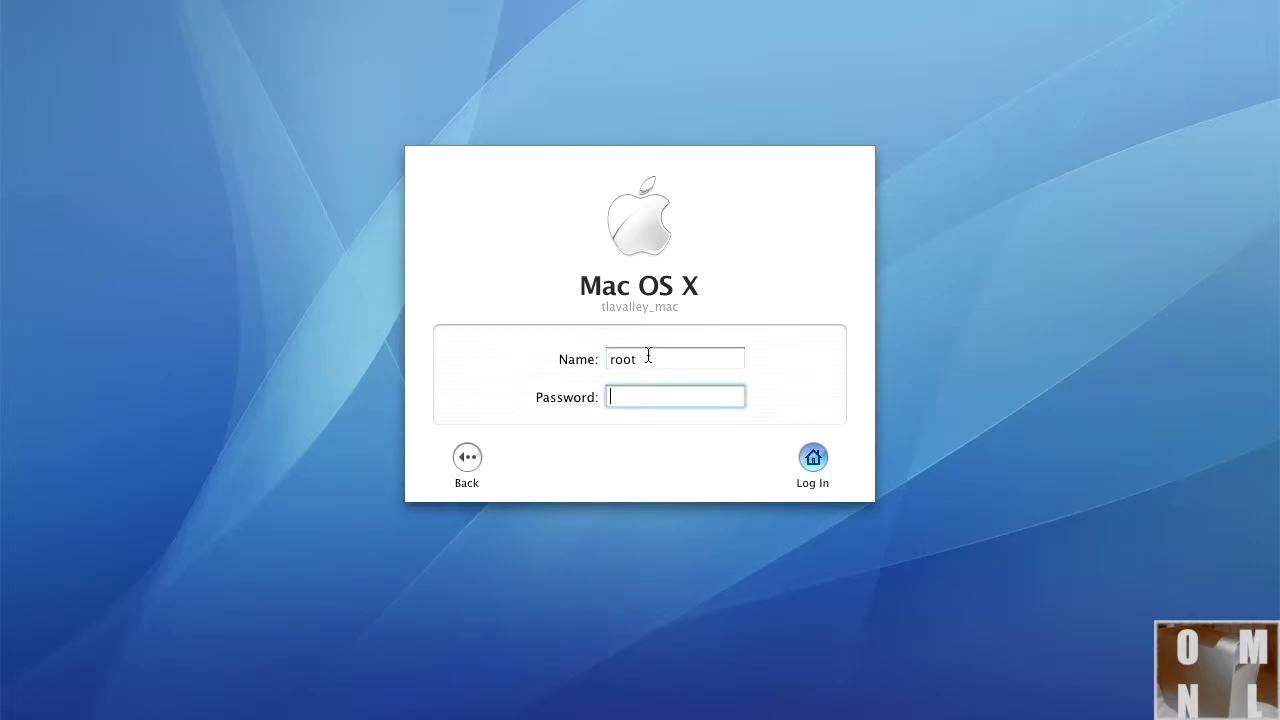
type("xxxxxxxxxxxxxxx")
key("Return")
type("xxxxxxxxxxxxx")
key("Return")
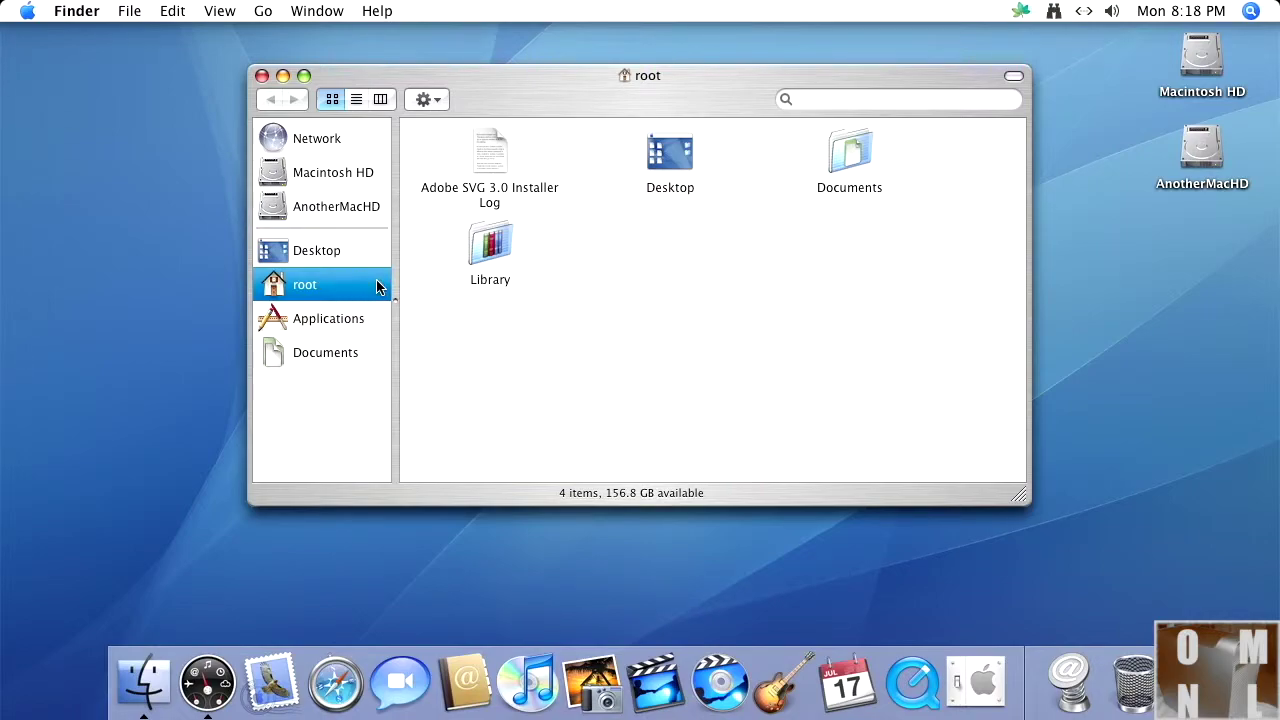
left_click(316, 172)
Step: Rename the old user's home folder in Users to oldmacnewlife
scroll(995, 315, "down", 2)
scroll(995, 315, "down", 5)
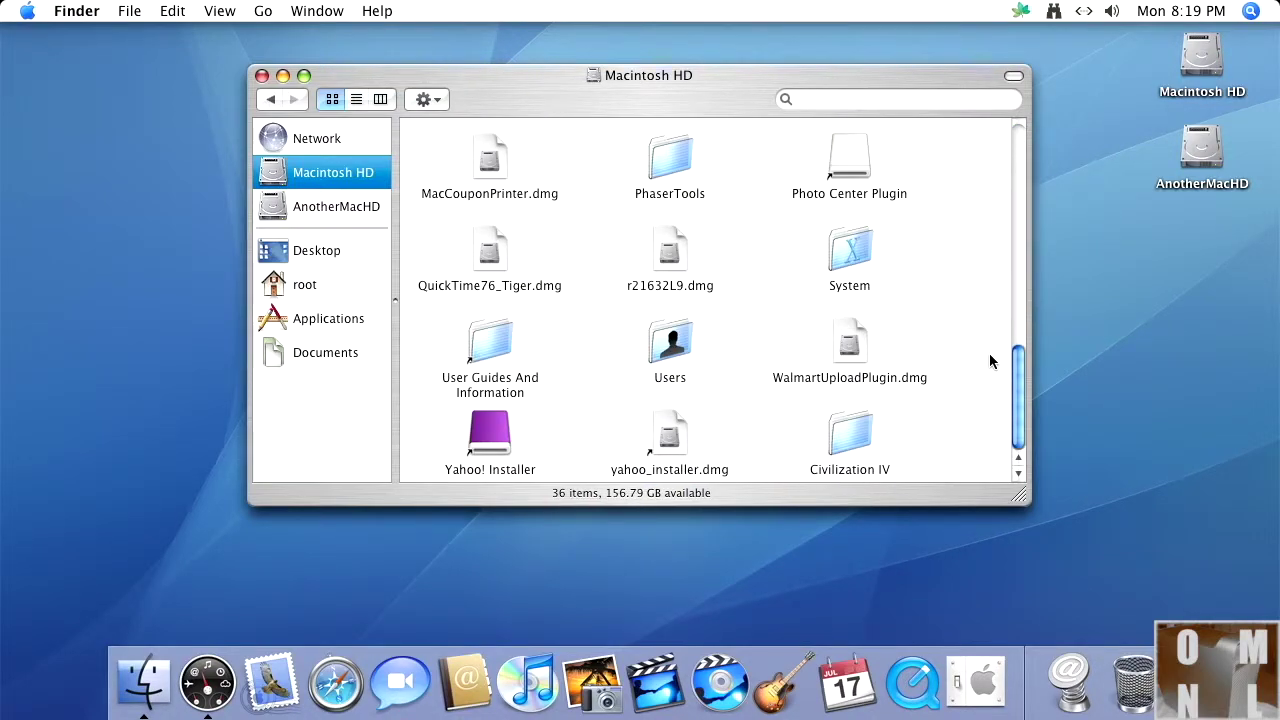
double_click(671, 339)
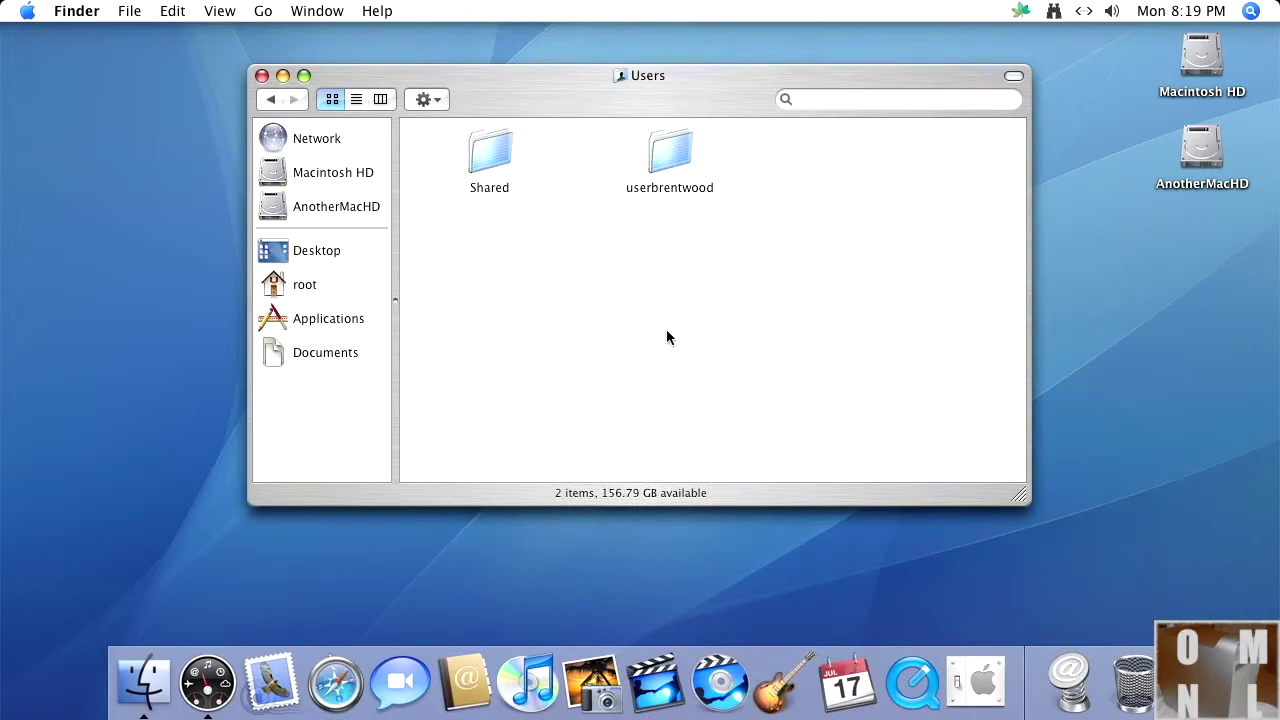
left_click(671, 158)
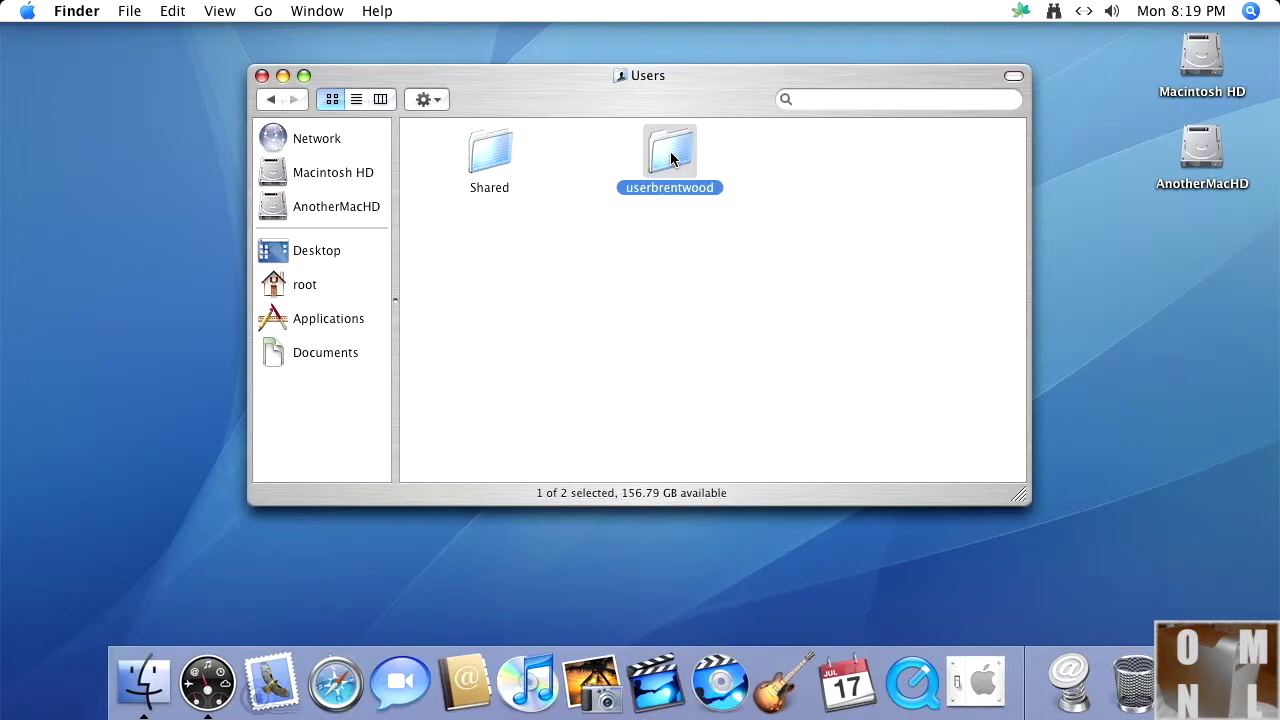
key("Return")
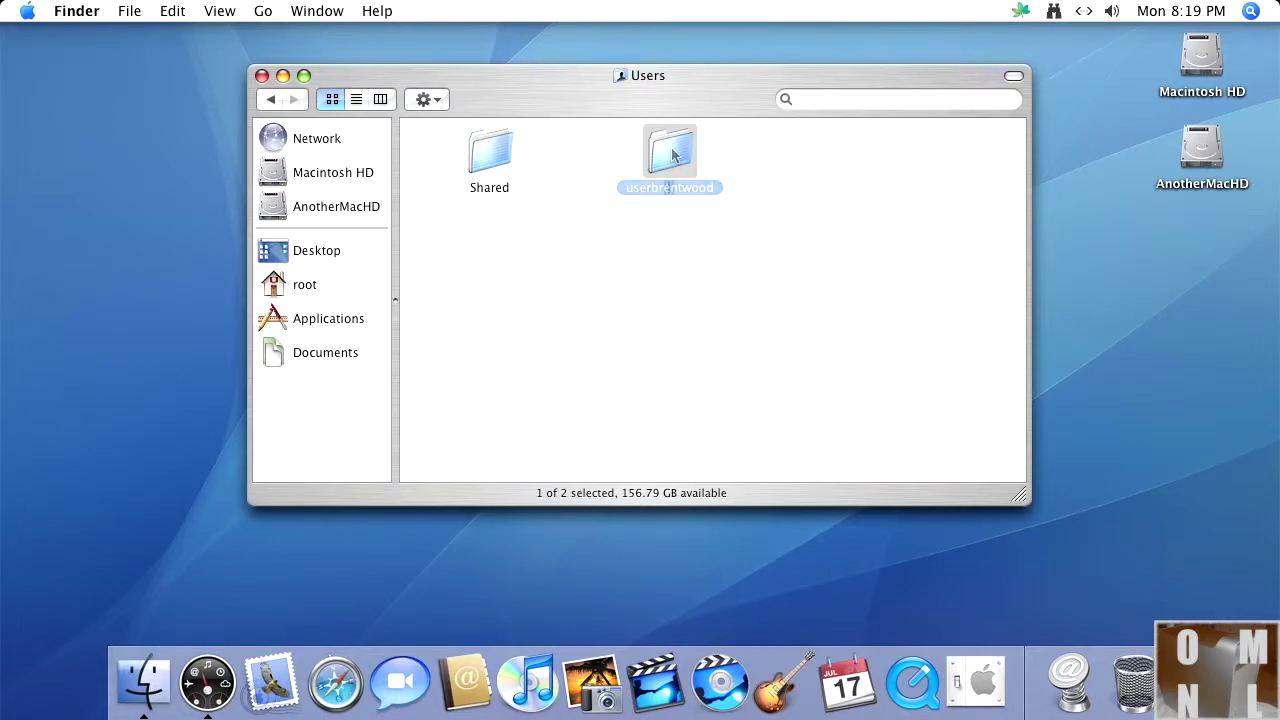
key("BackSpace")
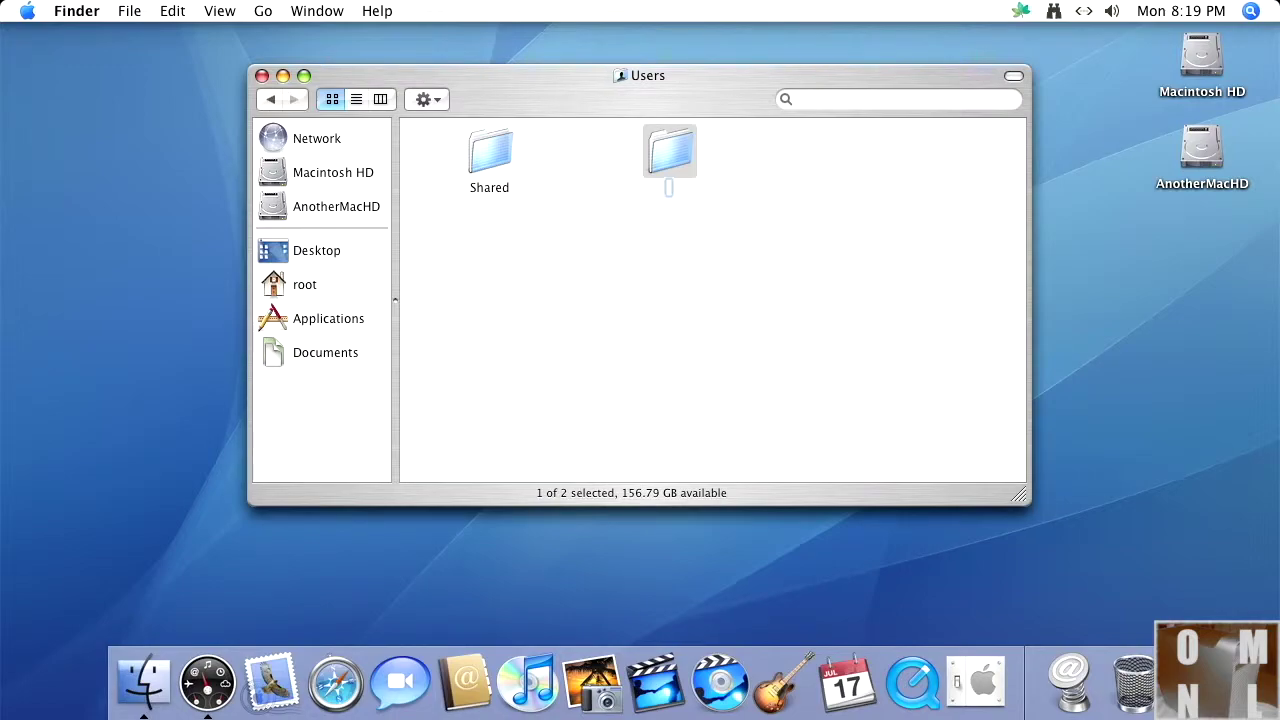
type("oldmacnewl")
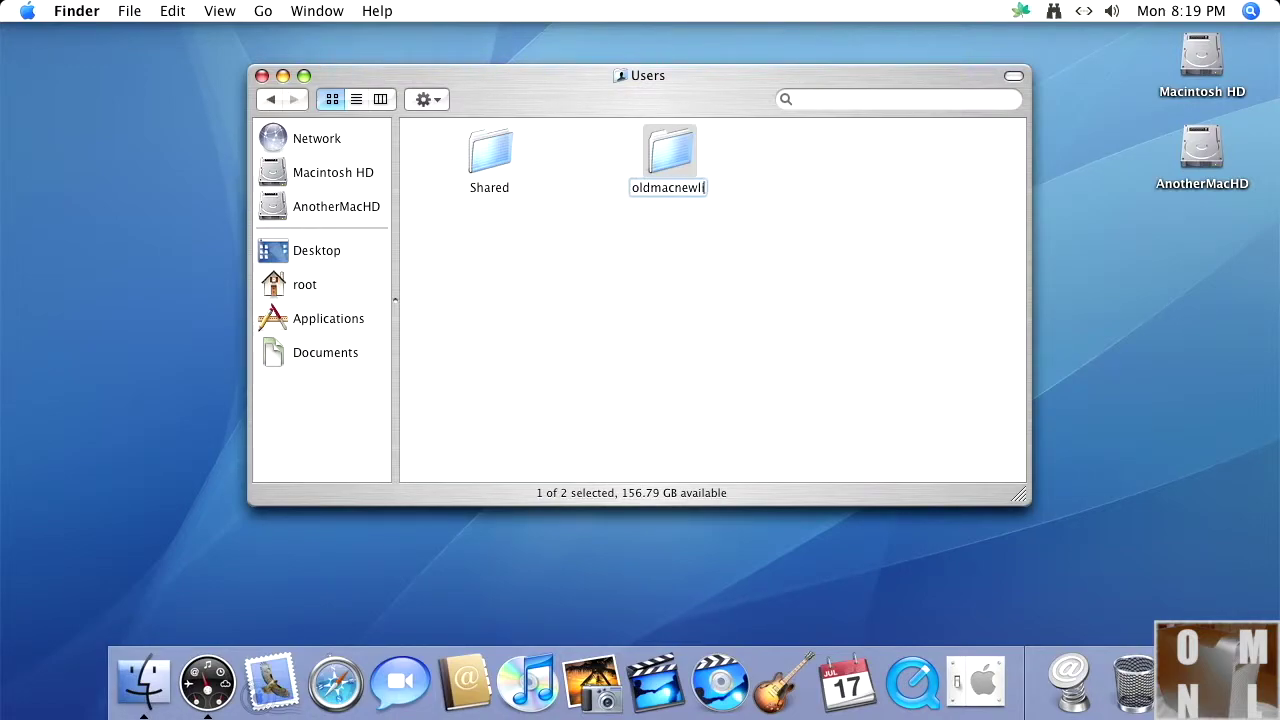
type("ife")
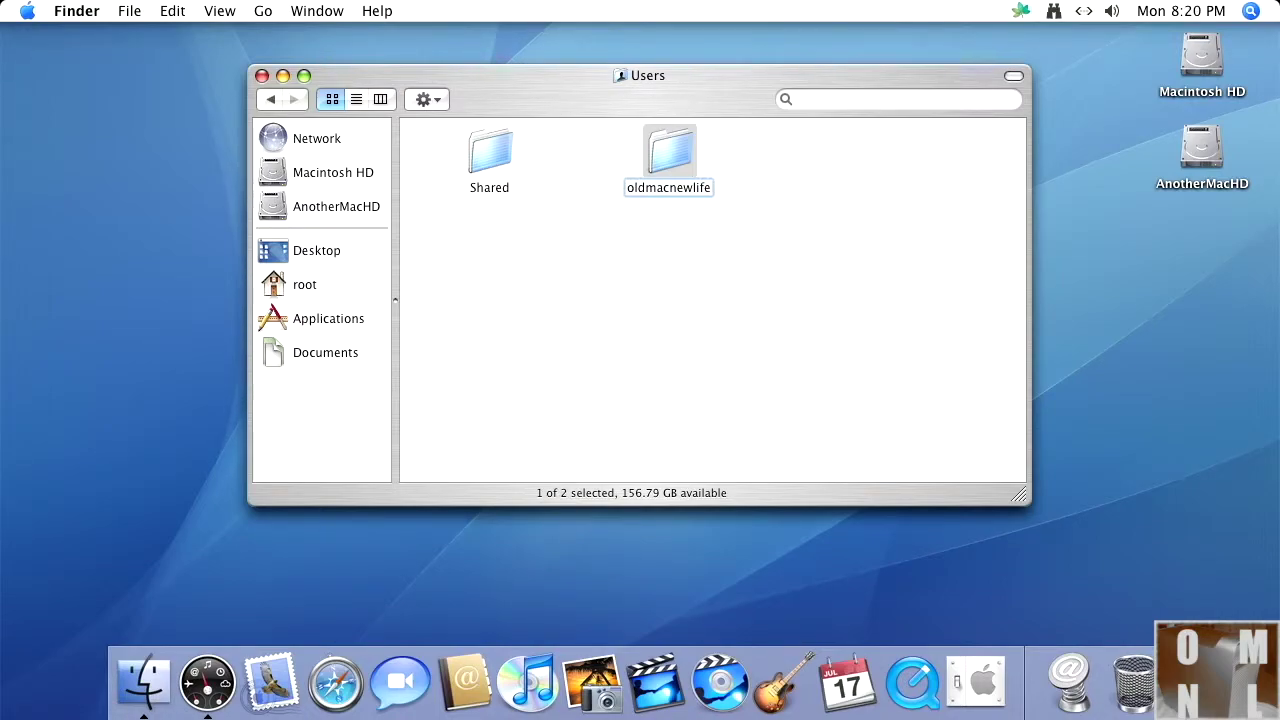
key("Return")
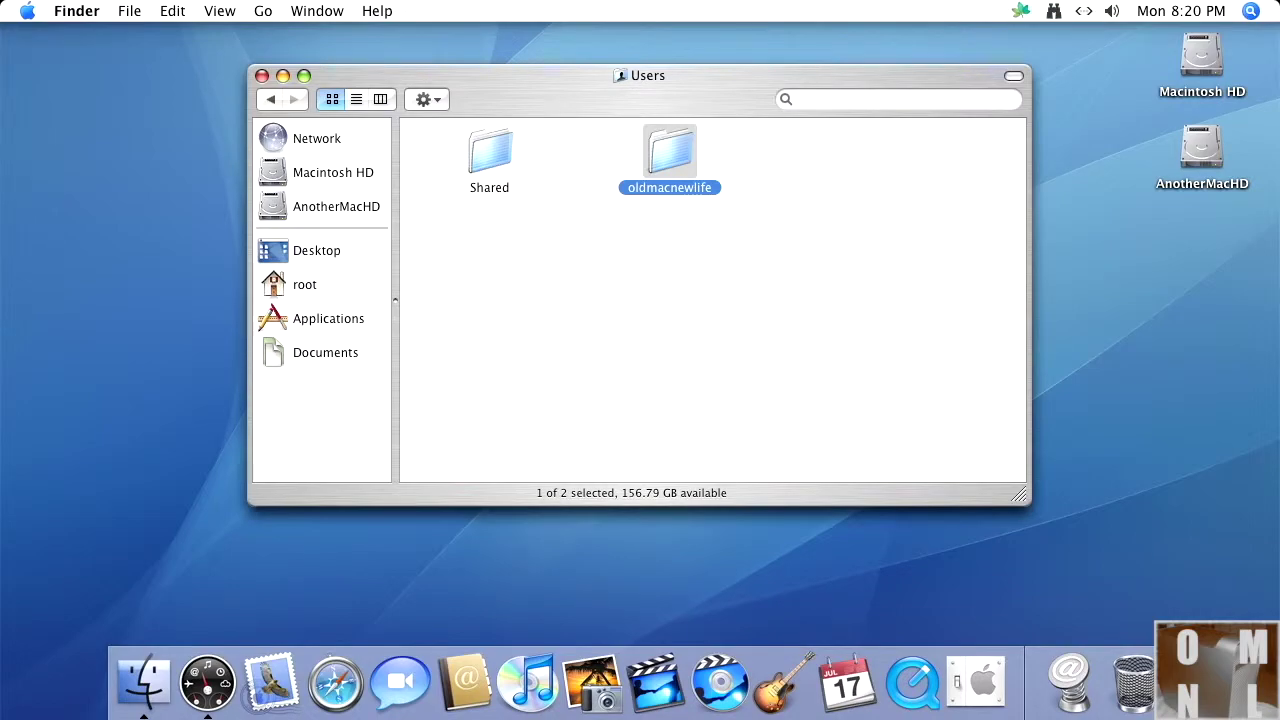
Step: Start a new user account in System Preferences > Accounts
left_click(27, 10)
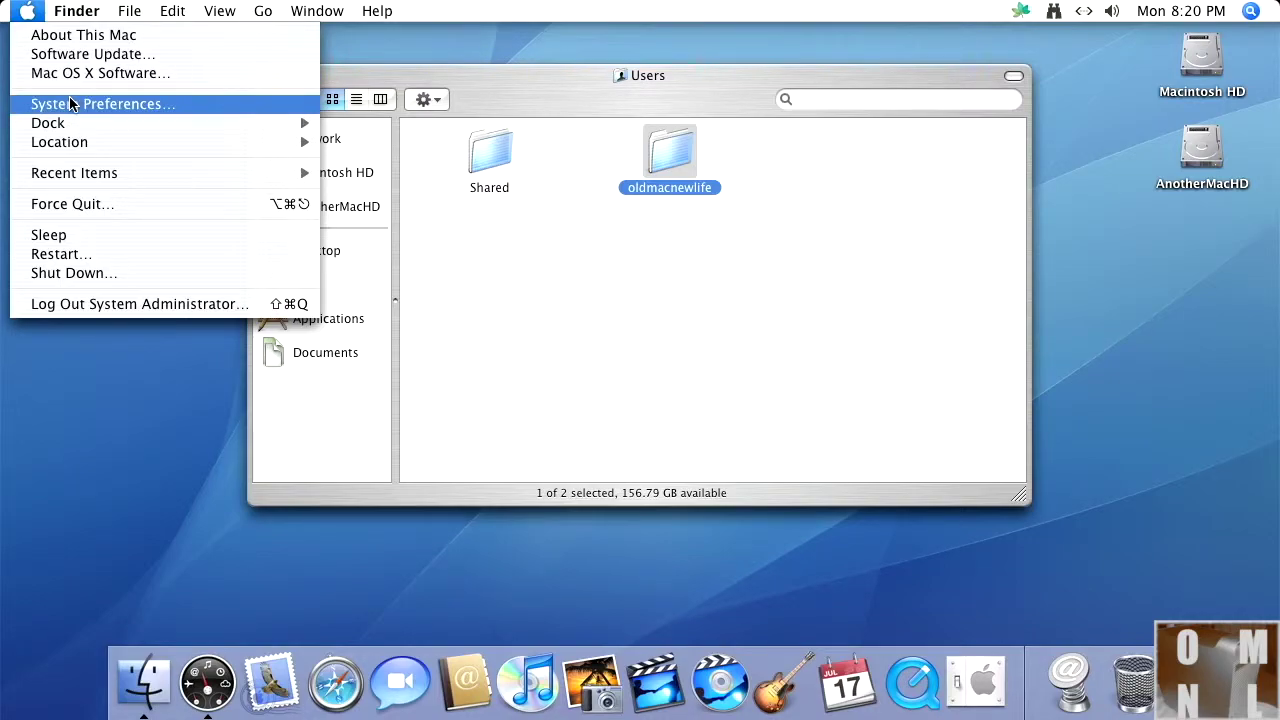
left_click(70, 103)
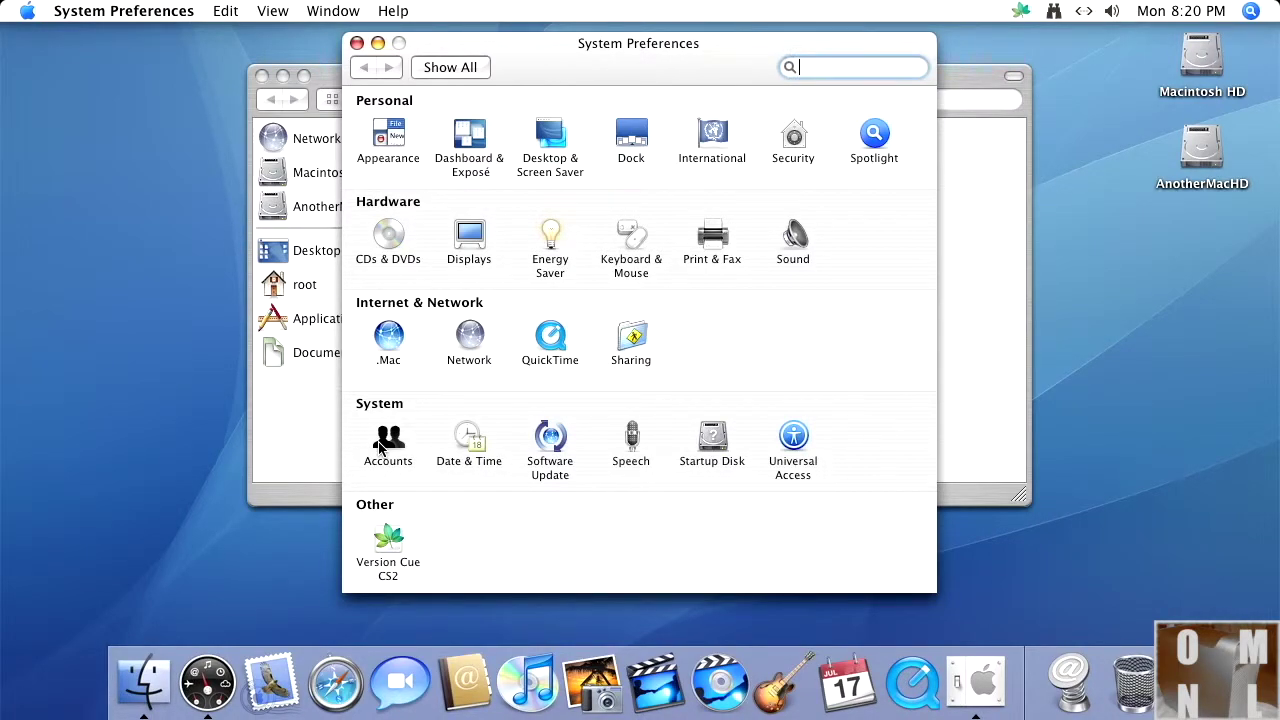
left_click(383, 440)
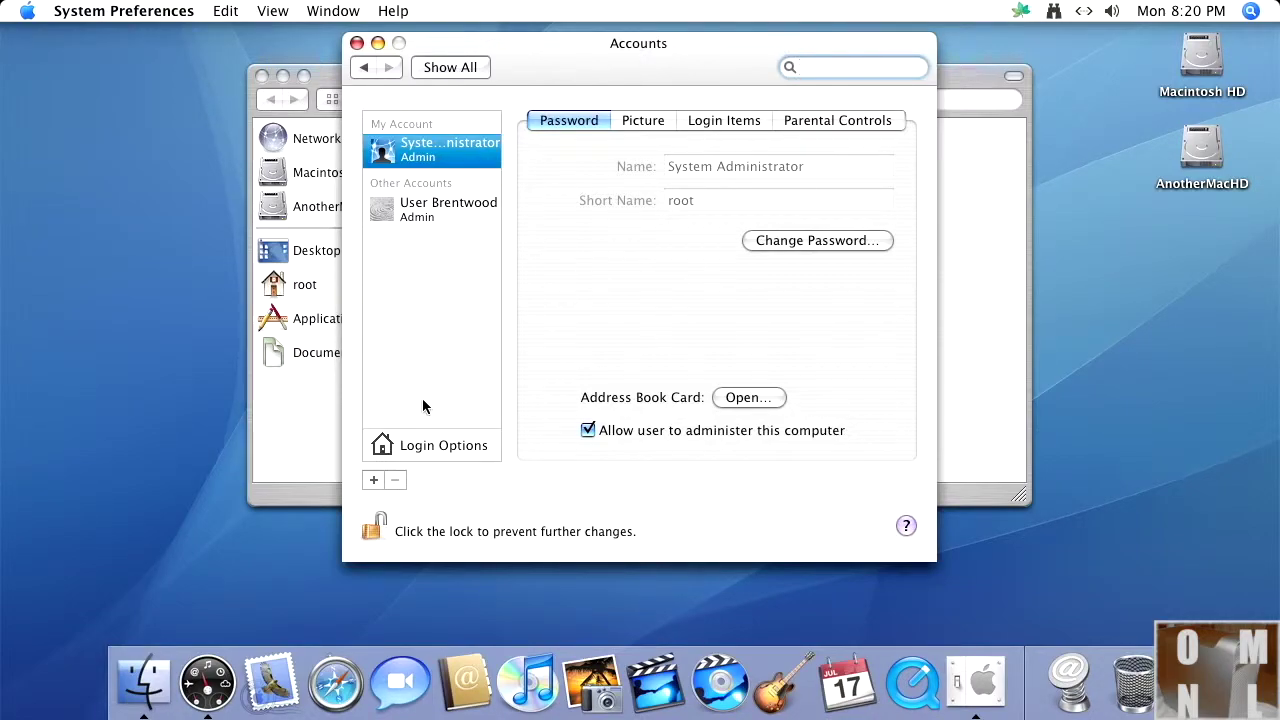
left_click(373, 480)
Step: Enter the account's short name, then type and verify its password
key("Tab")
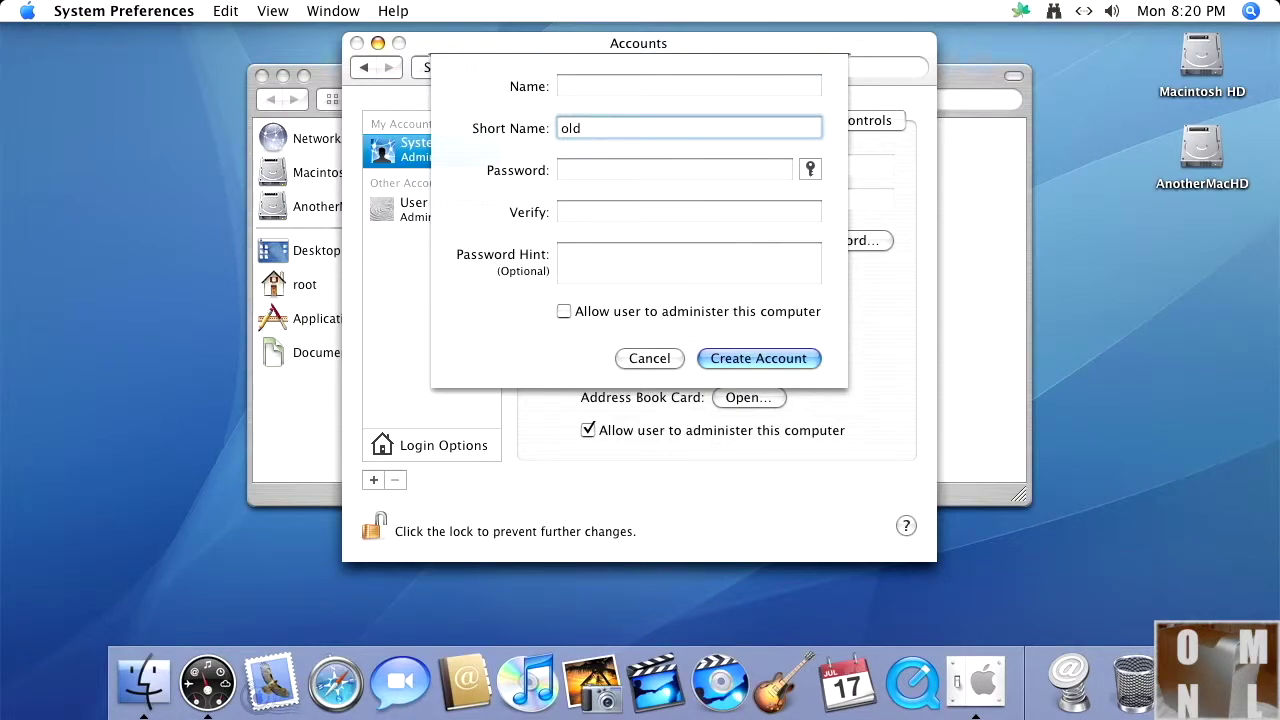
type("macnewlife")
key("Tab")
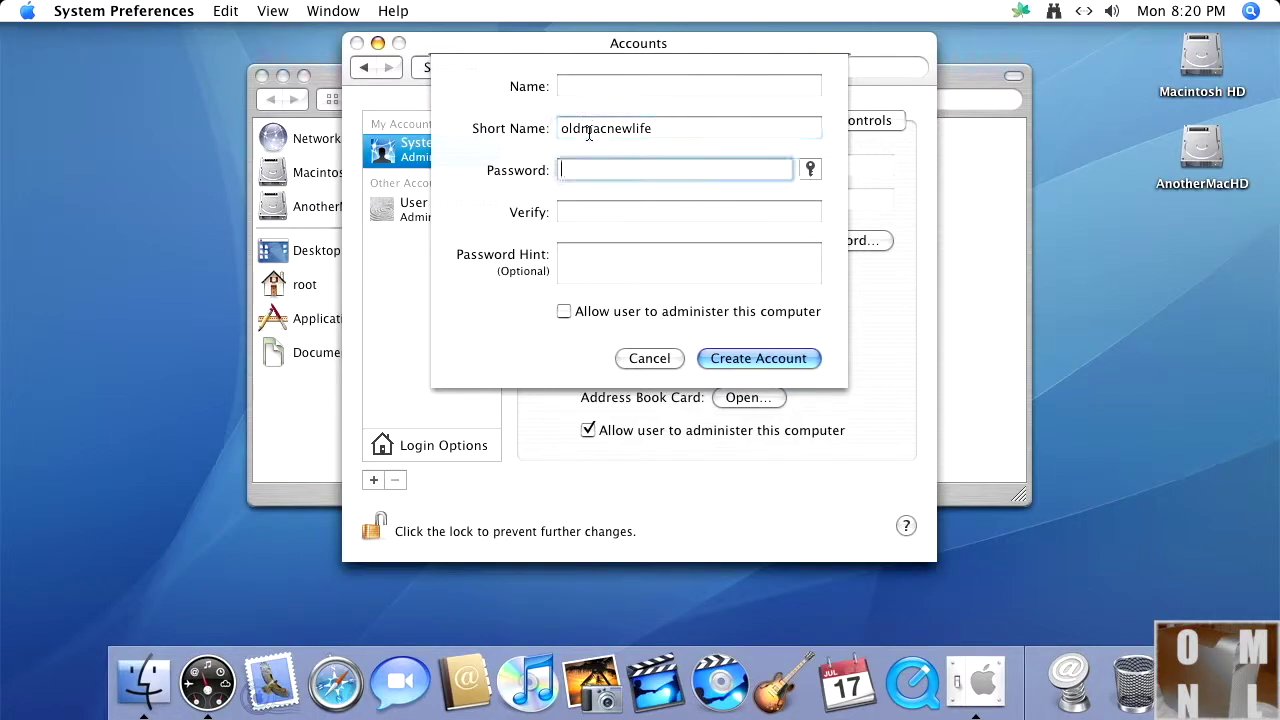
type("oldmac")
key("BackSpace")
key("BackSpace")
key("BackSpace")
key("BackSpace")
key("BackSpace")
key("BackSpace")
type("oldmacnewlife")
key("Tab")
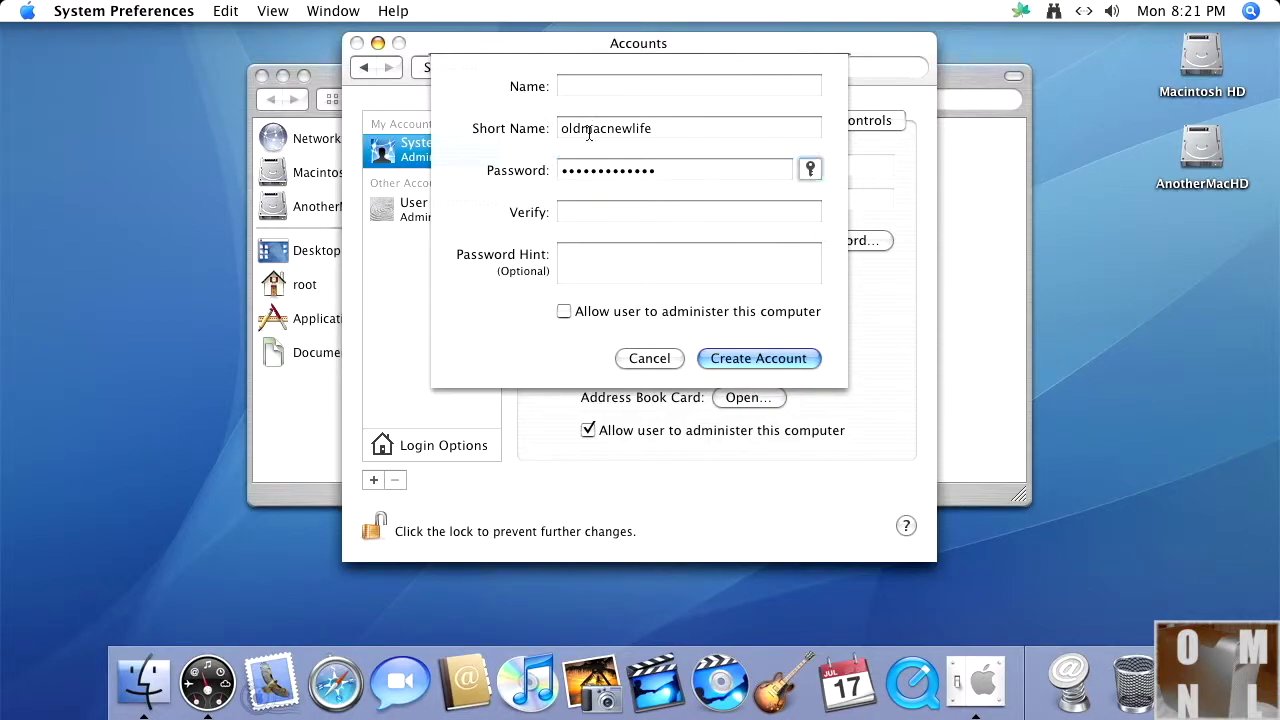
left_click(619, 209)
type("oldma")
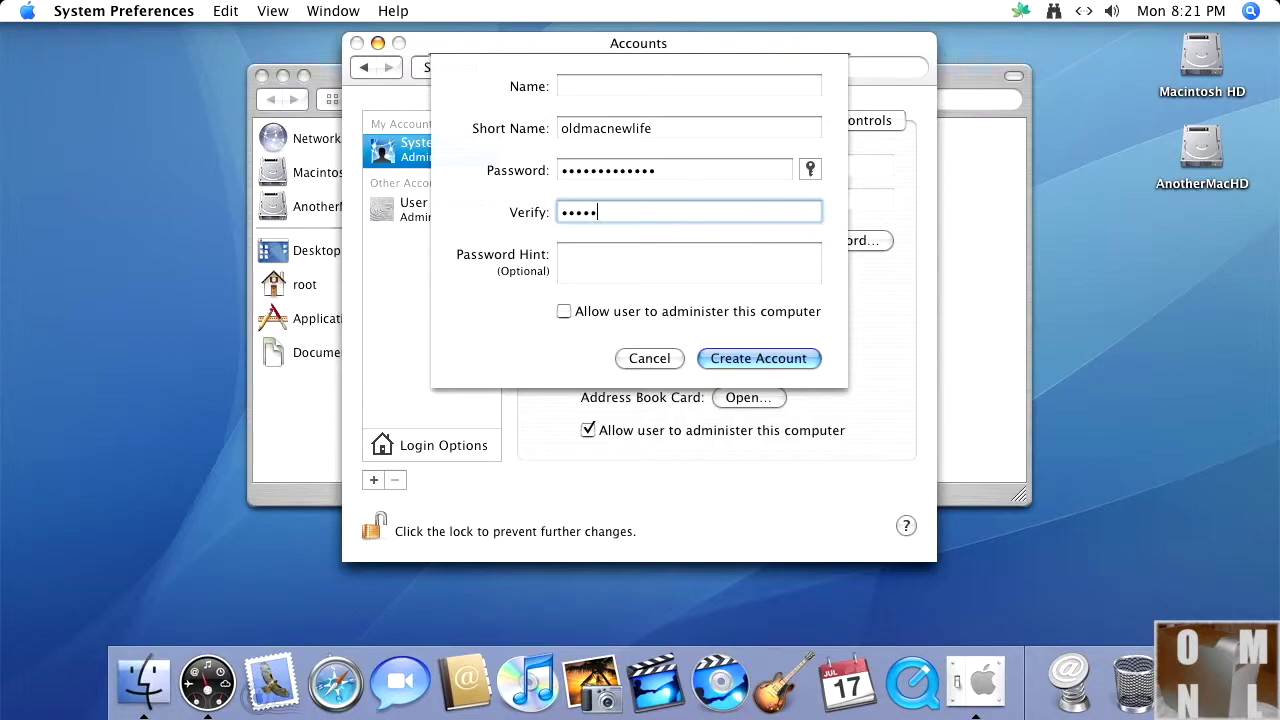
type("cnewlife")
Step: Set the full name to 'Old Mac New Life', allow administration, and create the account
left_click(589, 88)
type("O")
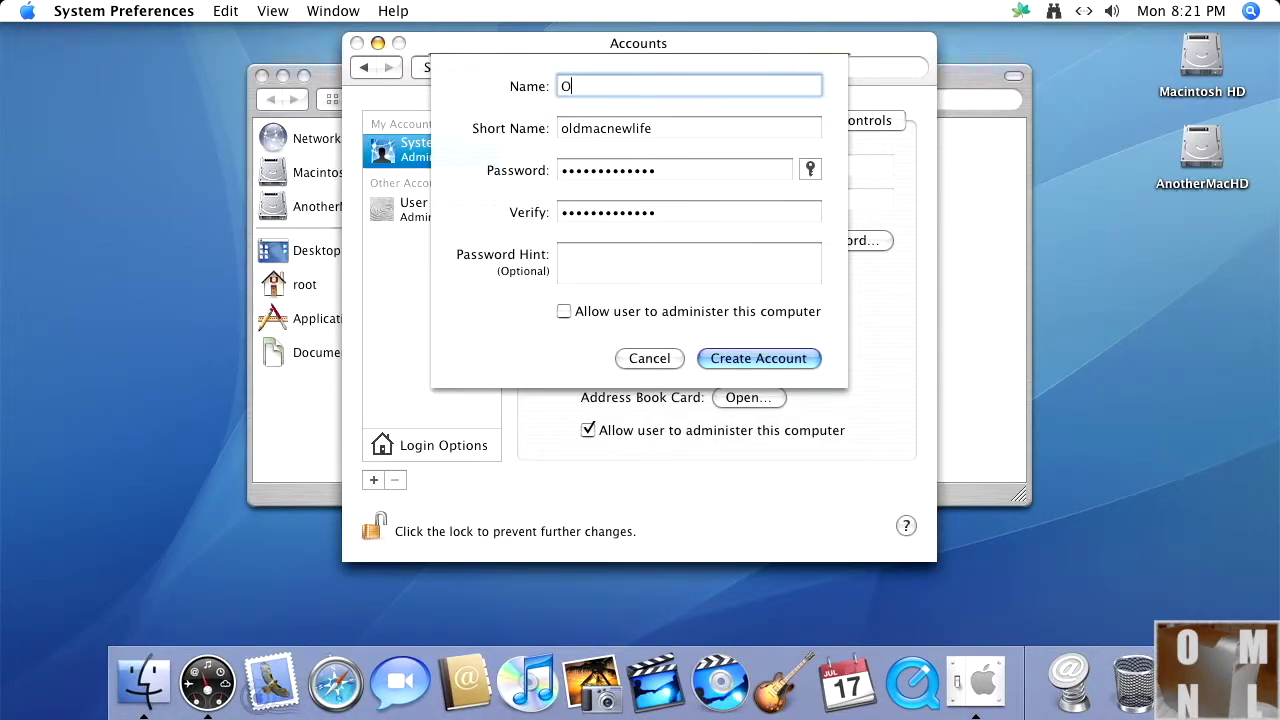
type("ld Mac New Life")
left_click(562, 313)
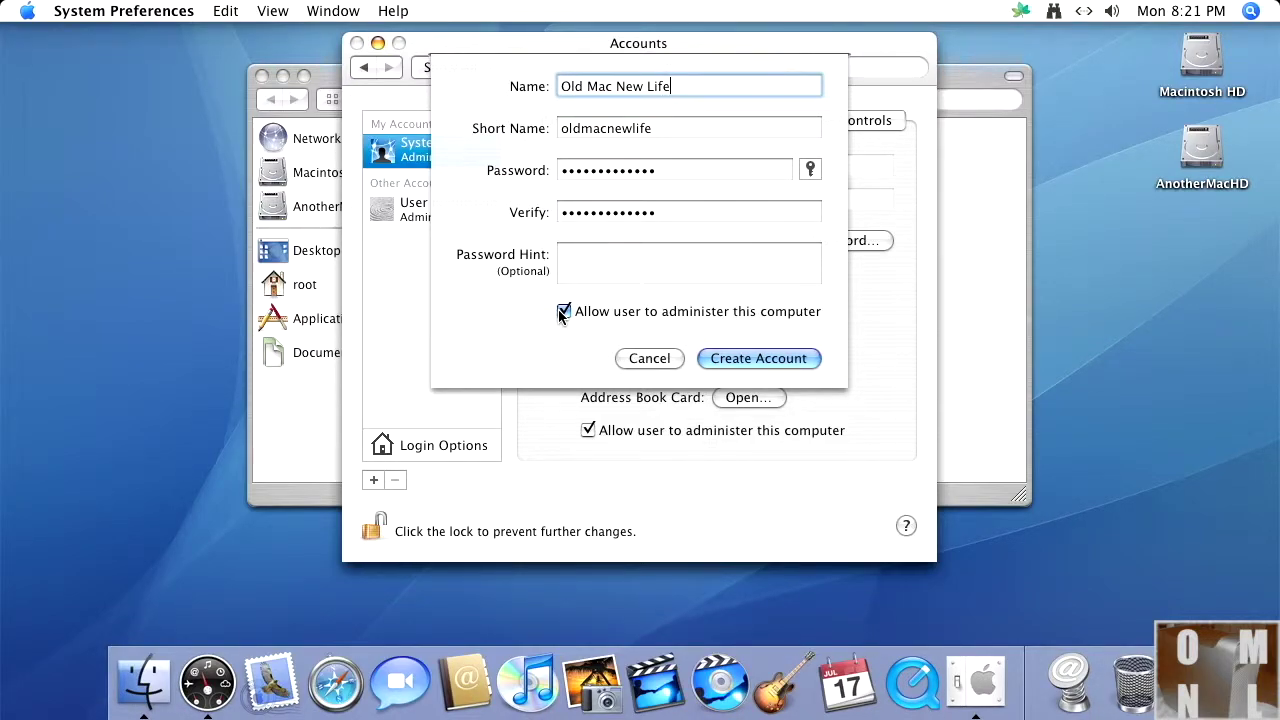
left_click(803, 358)
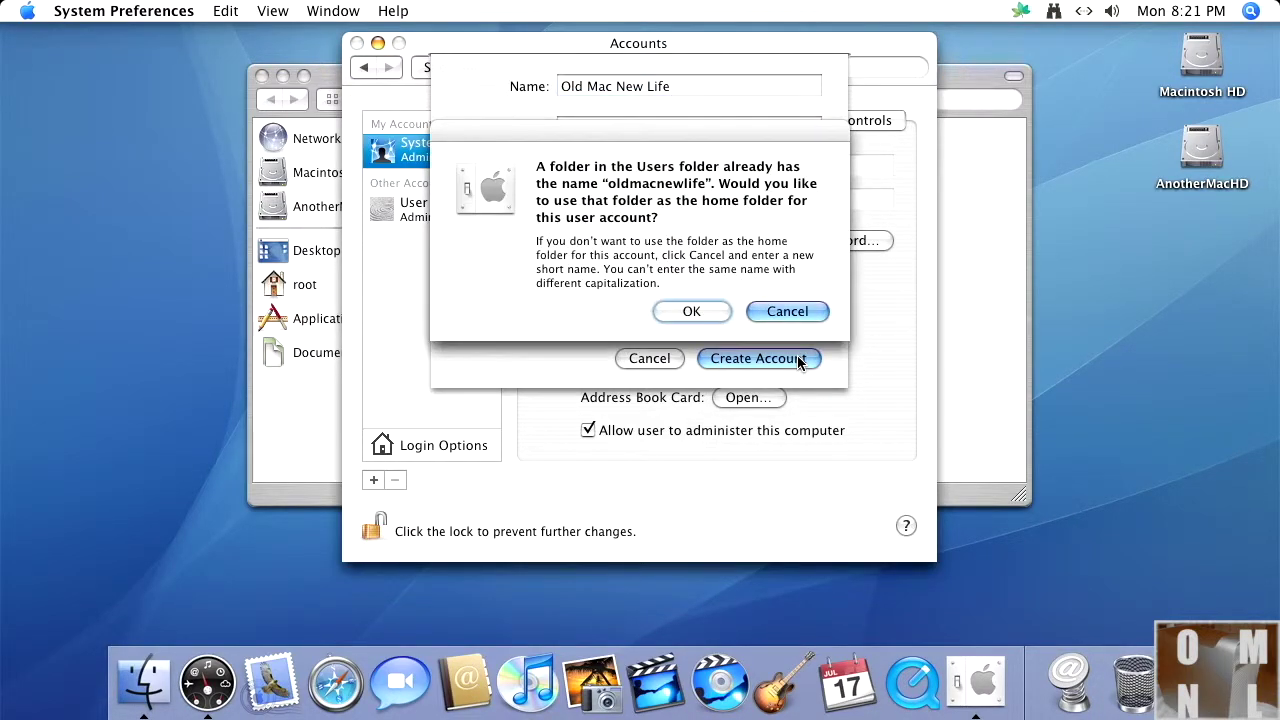
Step: Reuse the existing oldmacnewlife folder as home, then lock and close Accounts
left_click(693, 312)
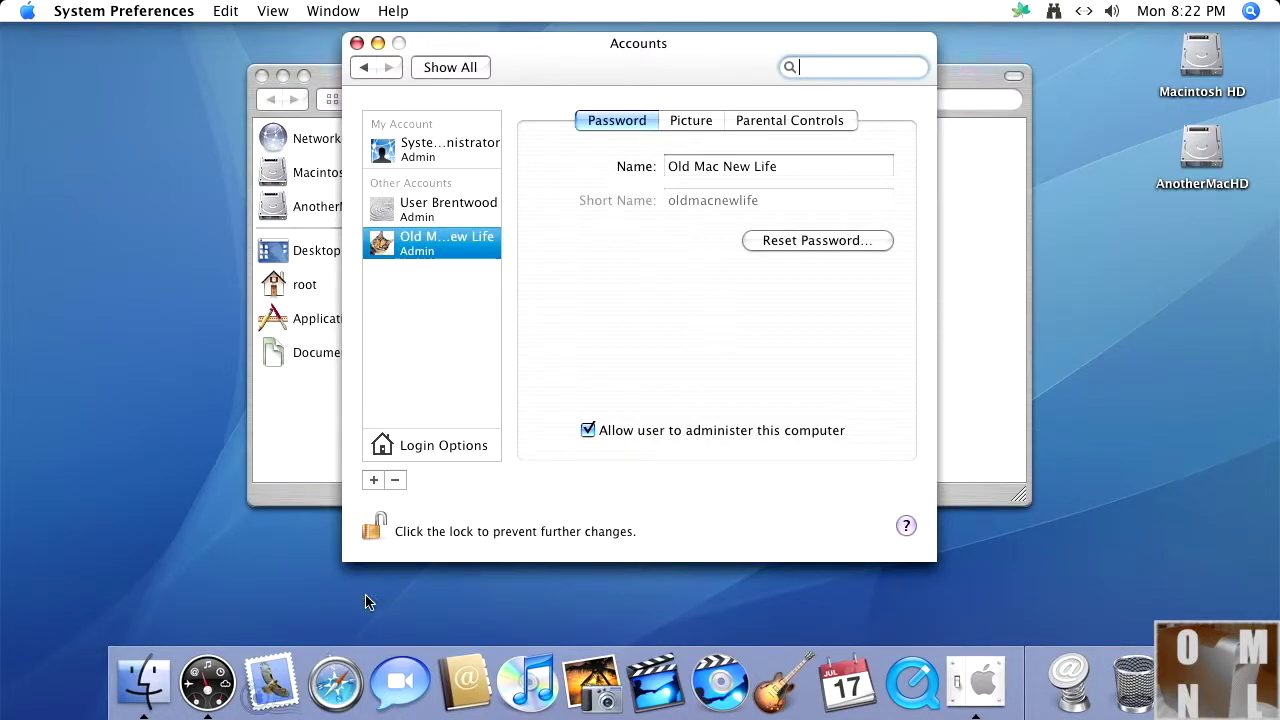
left_click(364, 536)
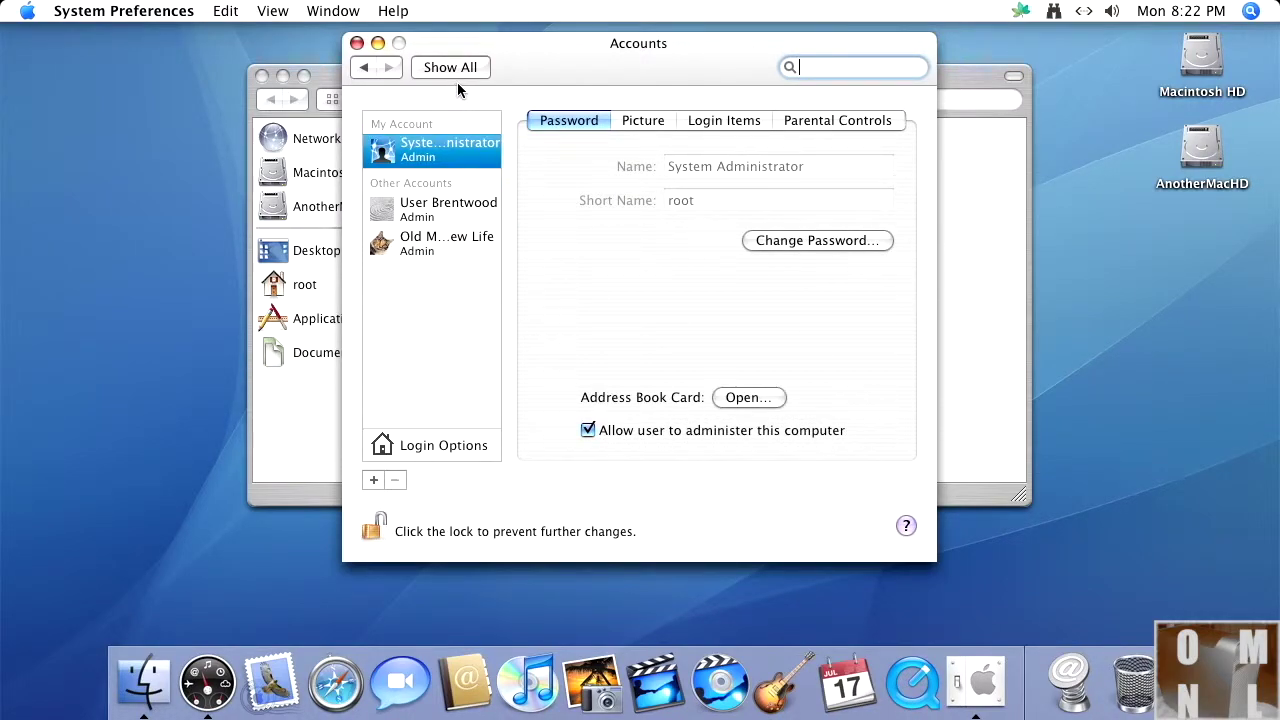
left_click(357, 43)
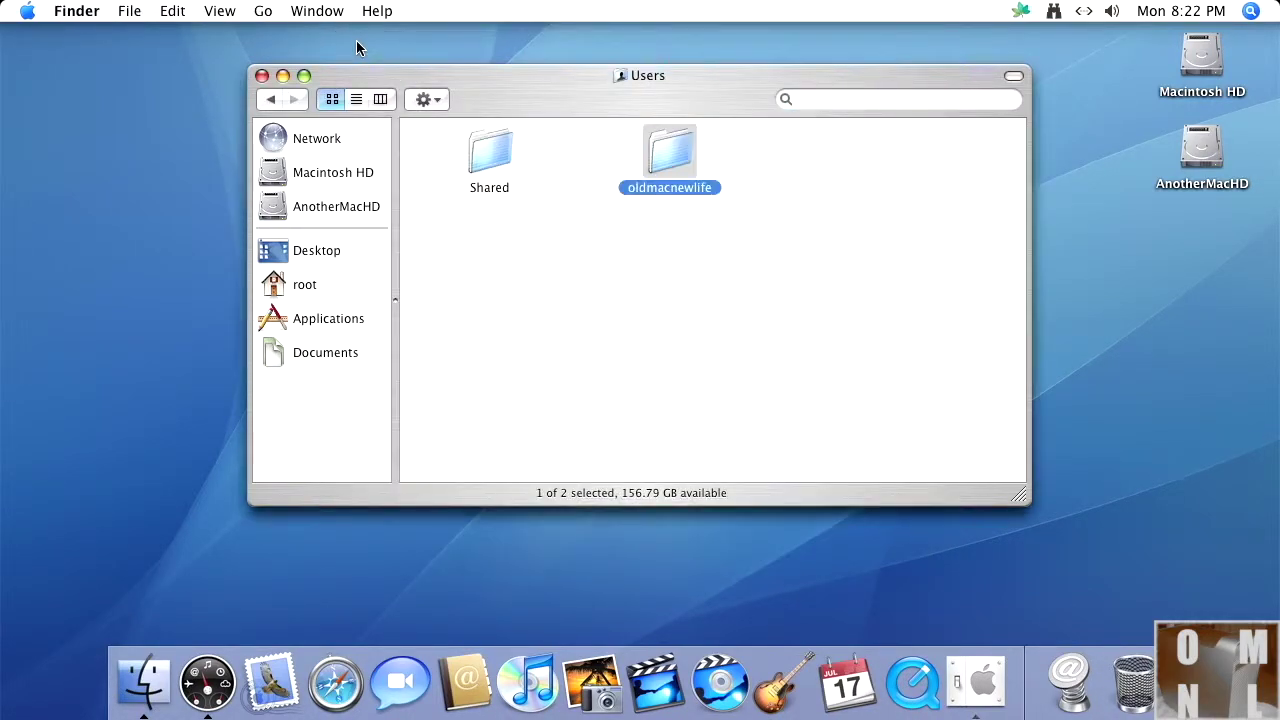
Step: Close the Users window and log out of the System Administrator session
left_click(262, 76)
left_click(20, 14)
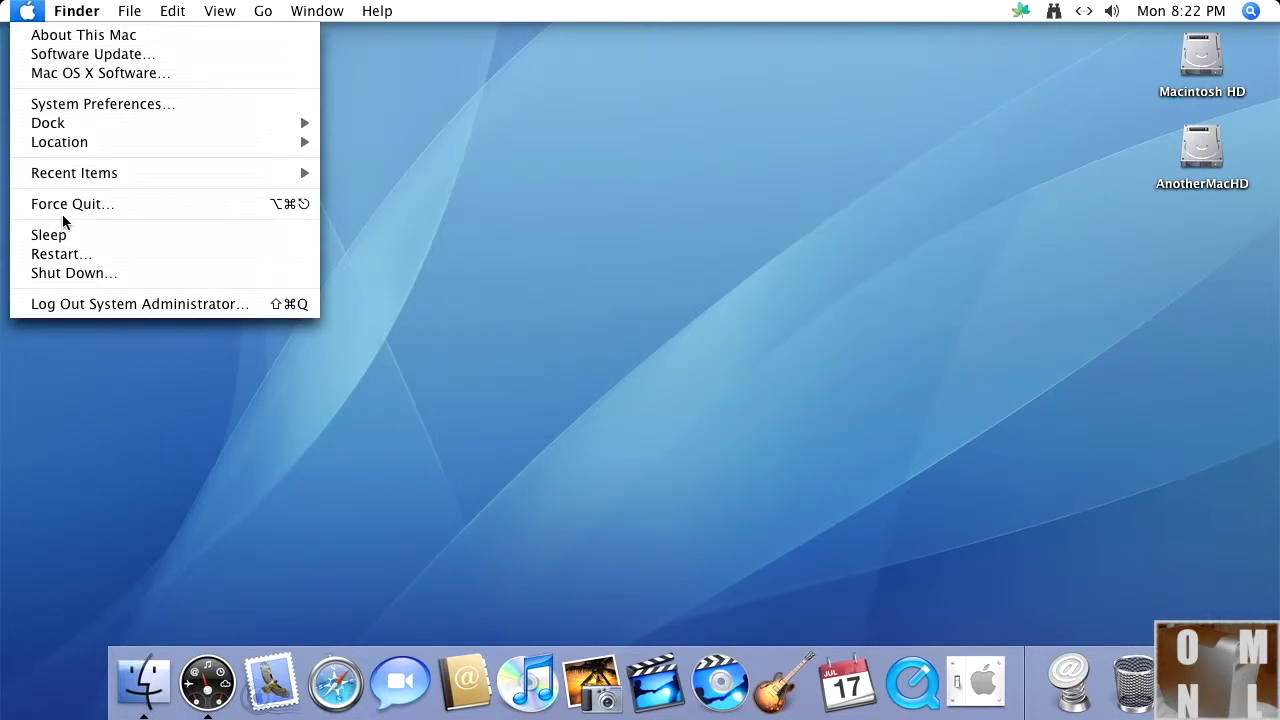
left_click(119, 304)
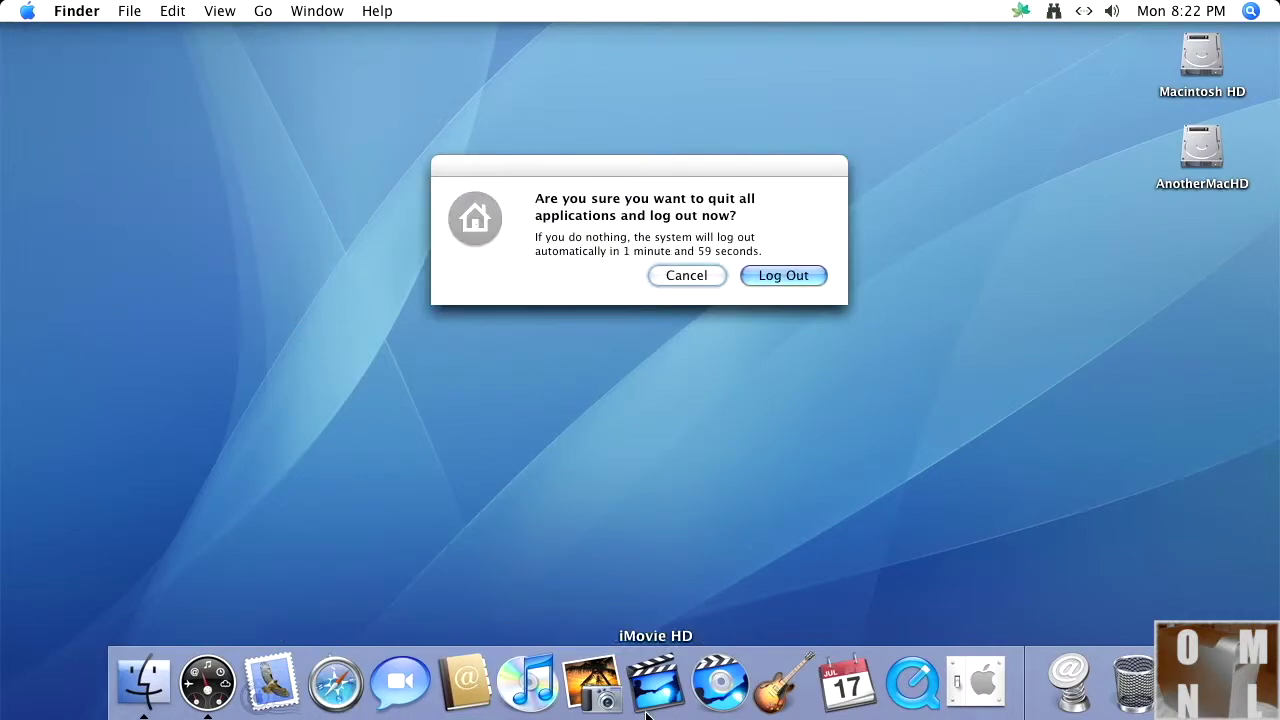
left_click(775, 279)
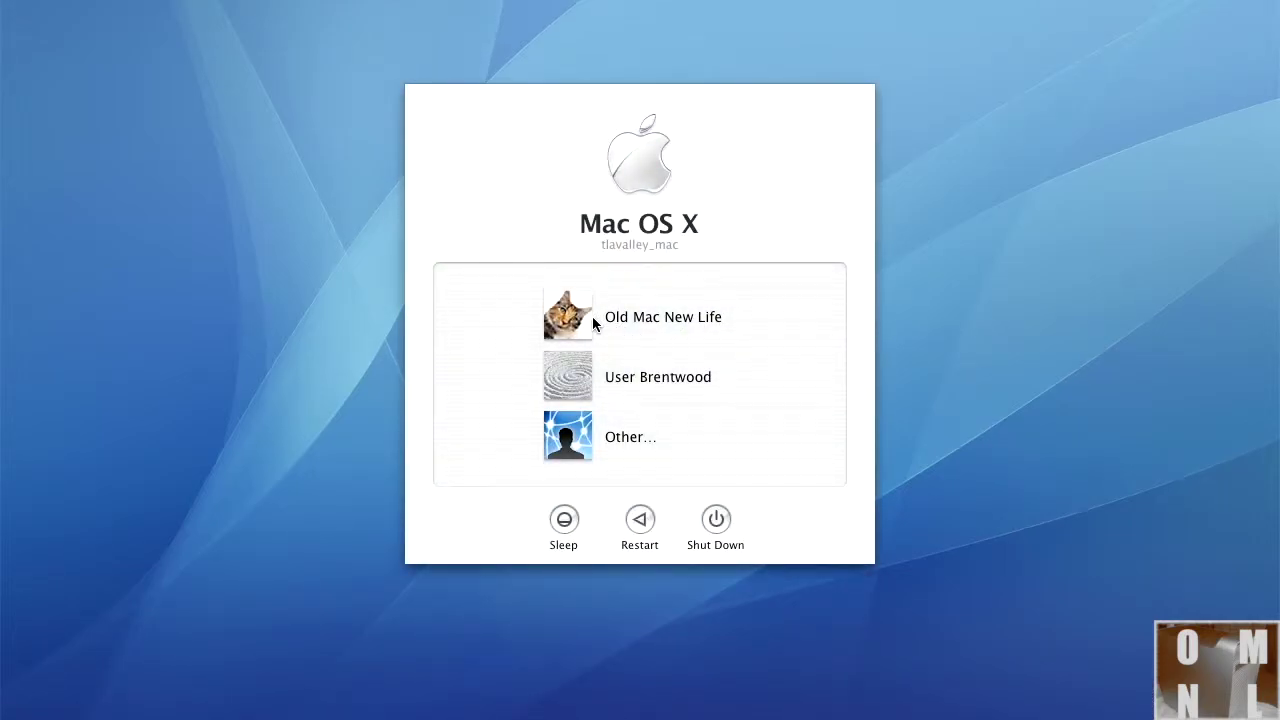
Step: Log in as Old Mac New Life with its password, retrying after the first attempt
left_click(592, 316)
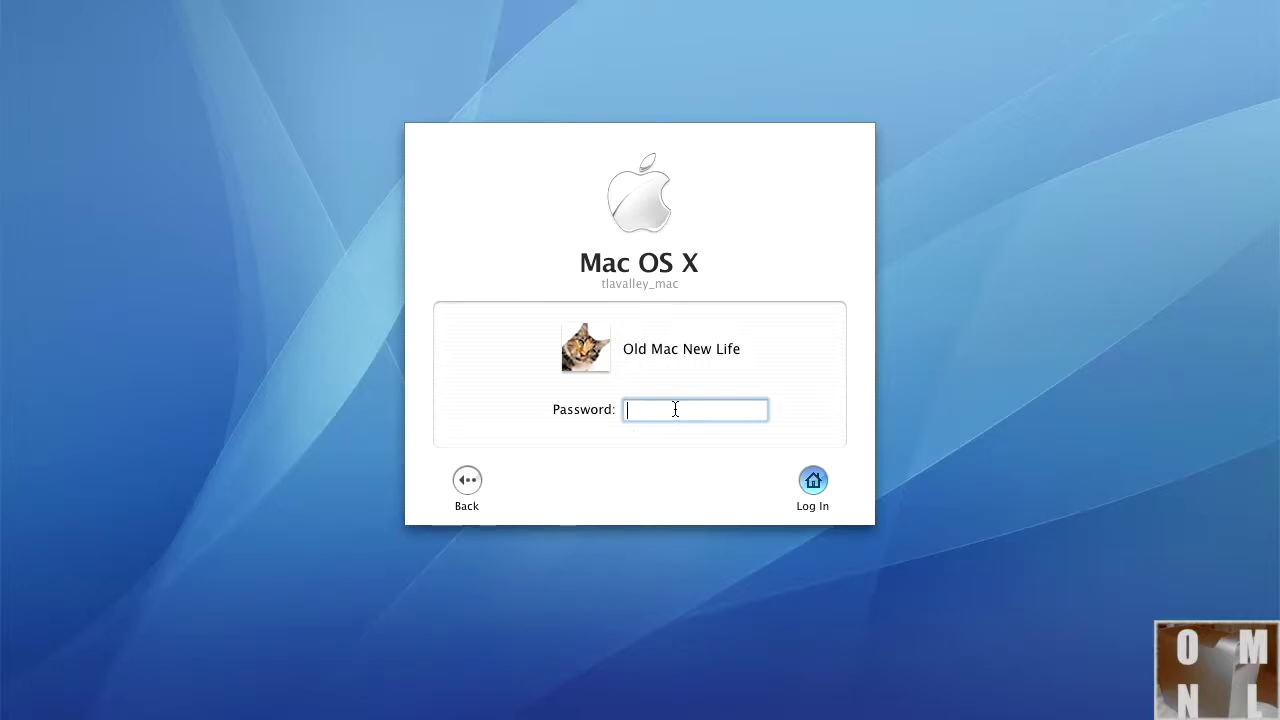
type("••••")
key("Return")
type("•••••••••••••")
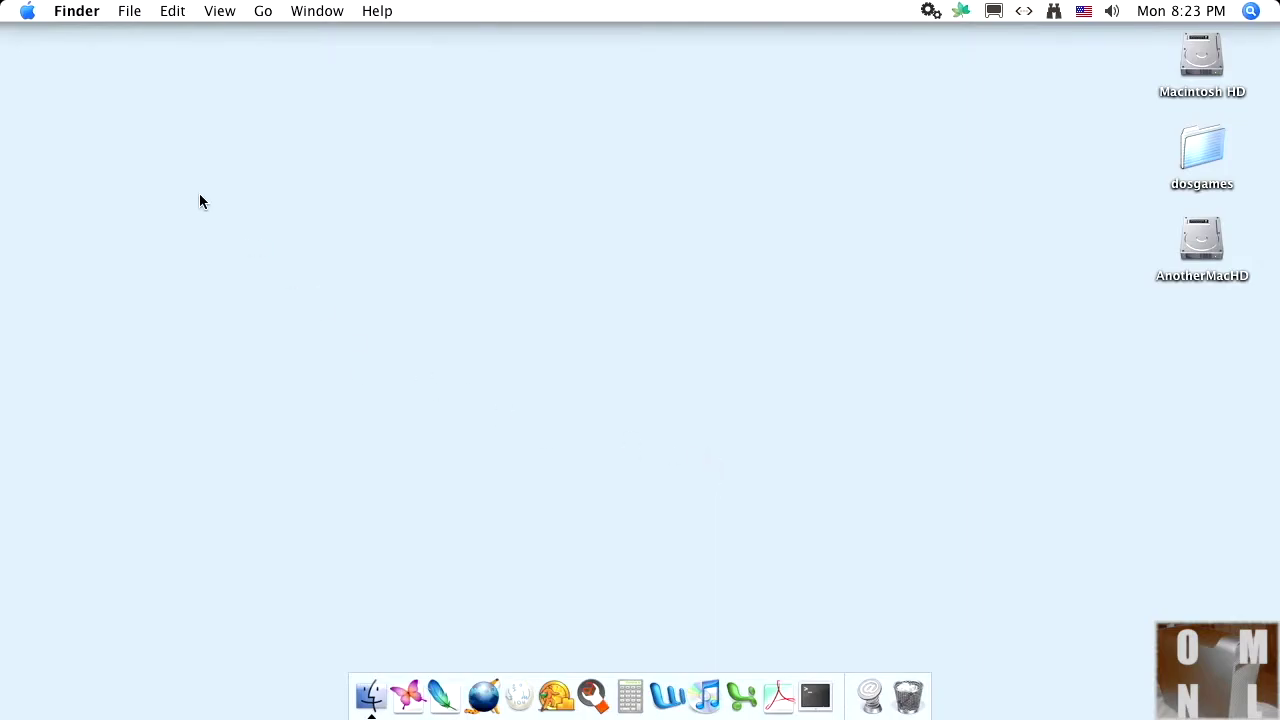
Step: Check that Accounts lists Old Mac New Life as admin, then log out to the login window
left_click(28, 12)
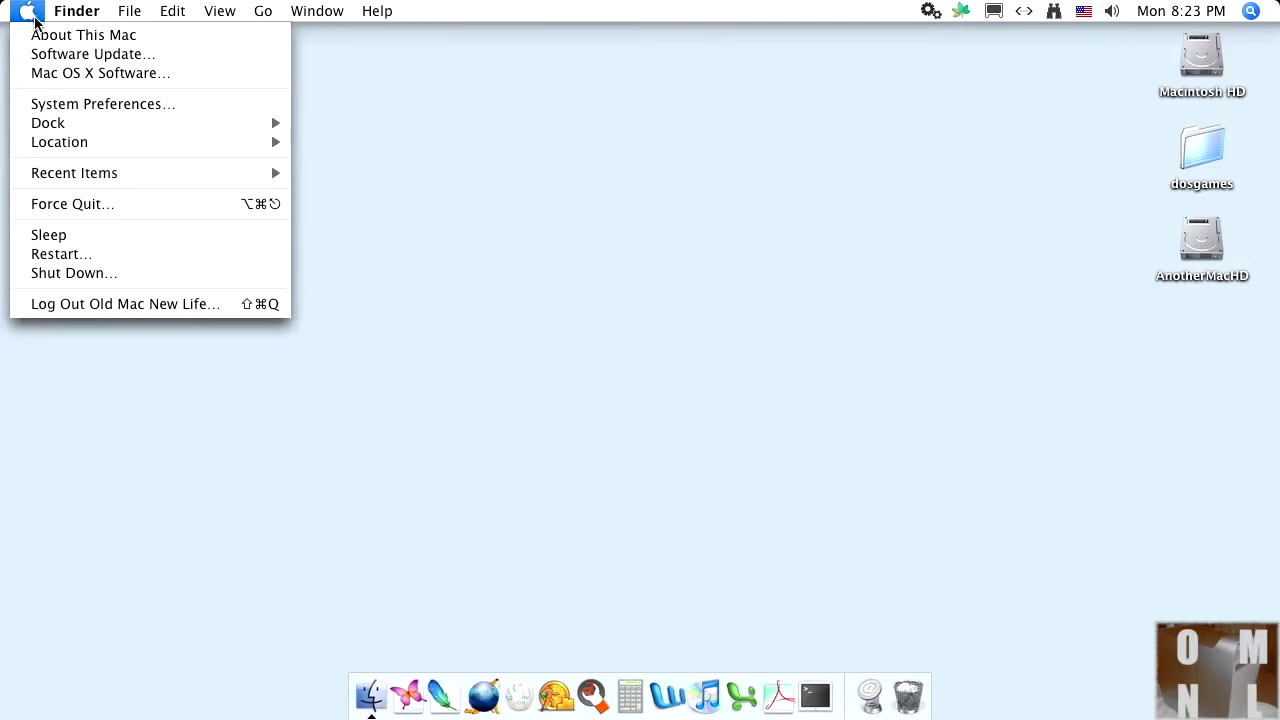
mouse_move(52, 15)
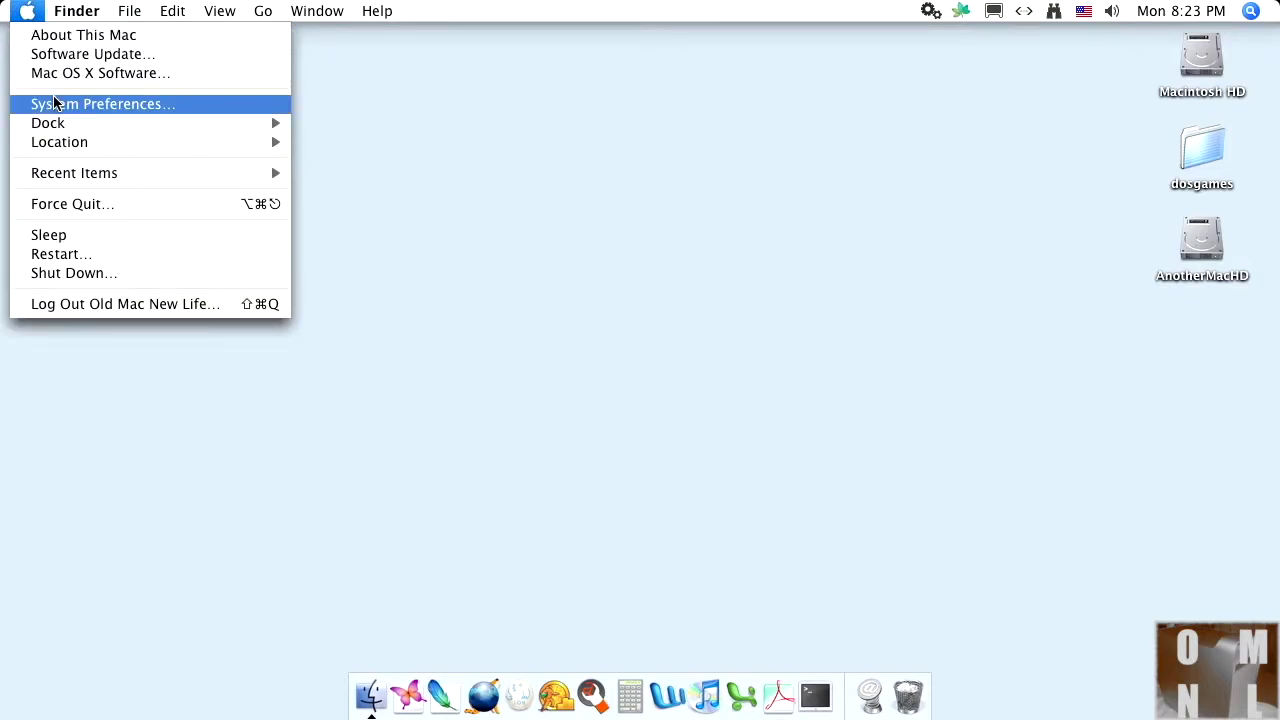
left_click(55, 105)
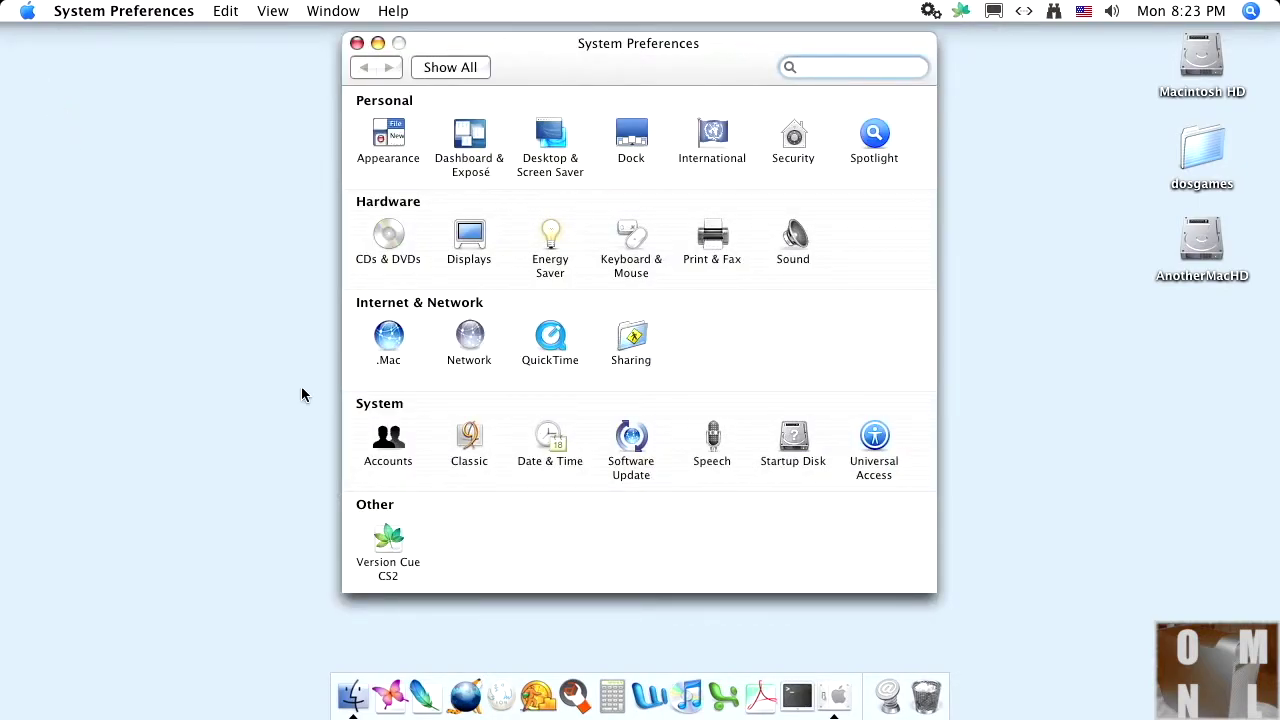
left_click(402, 437)
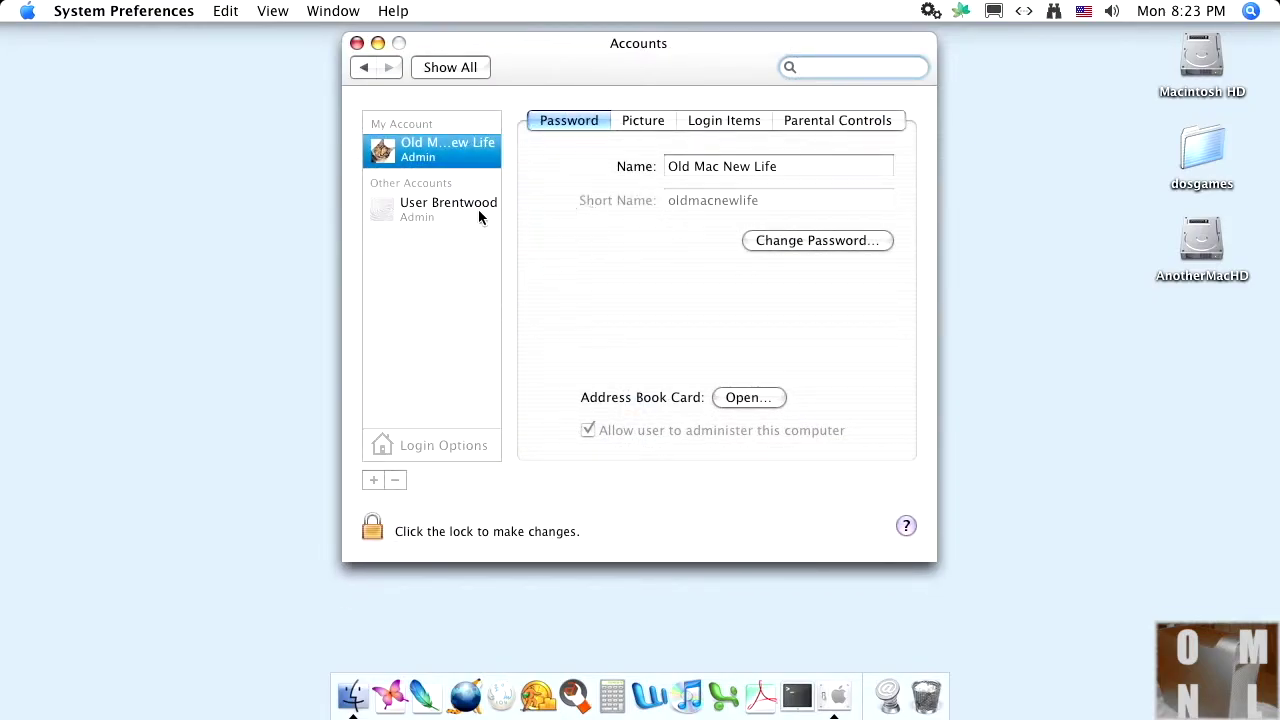
left_click(402, 210)
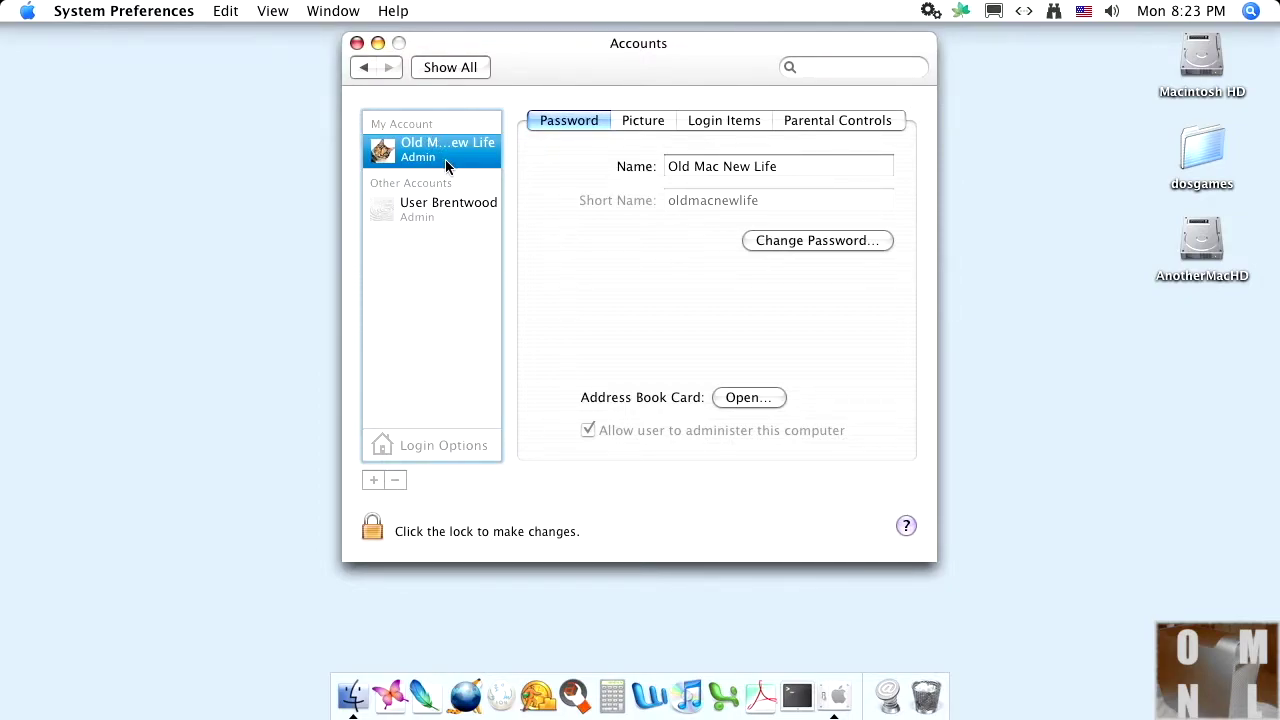
left_click(357, 44)
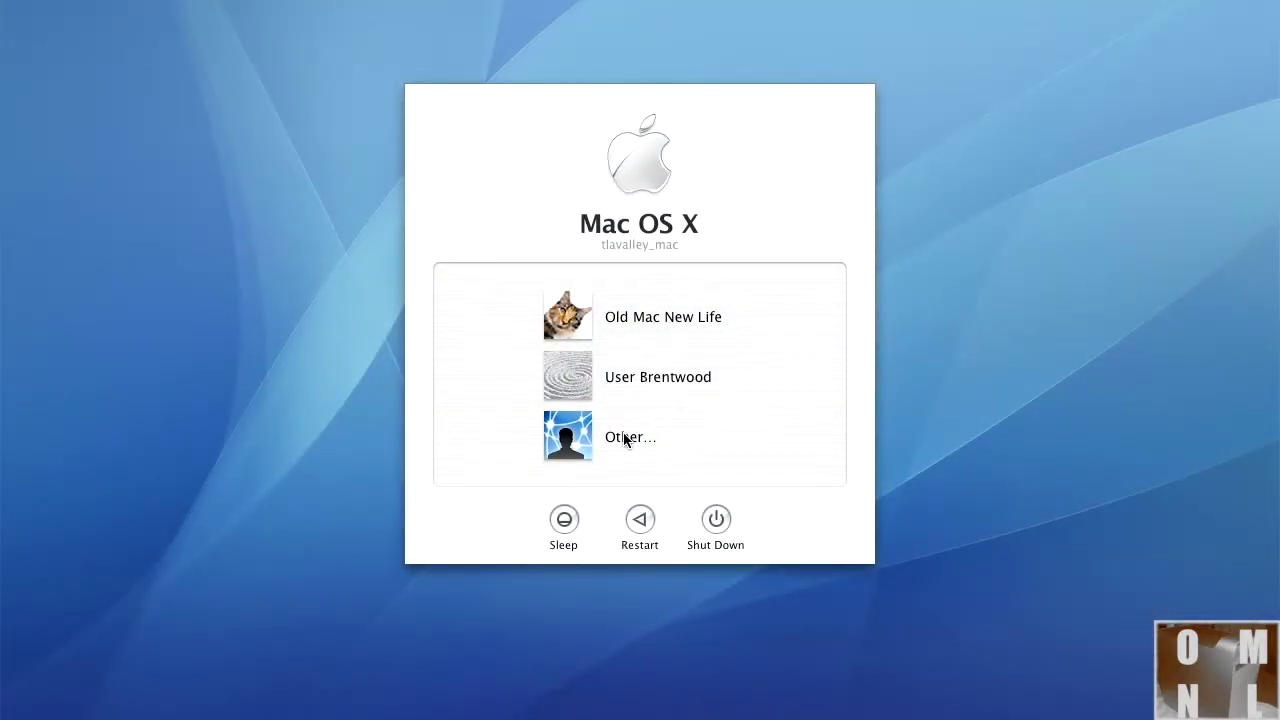
Step: Log in as root from the Other login option, entering the root password
left_click(628, 437)
type("root")
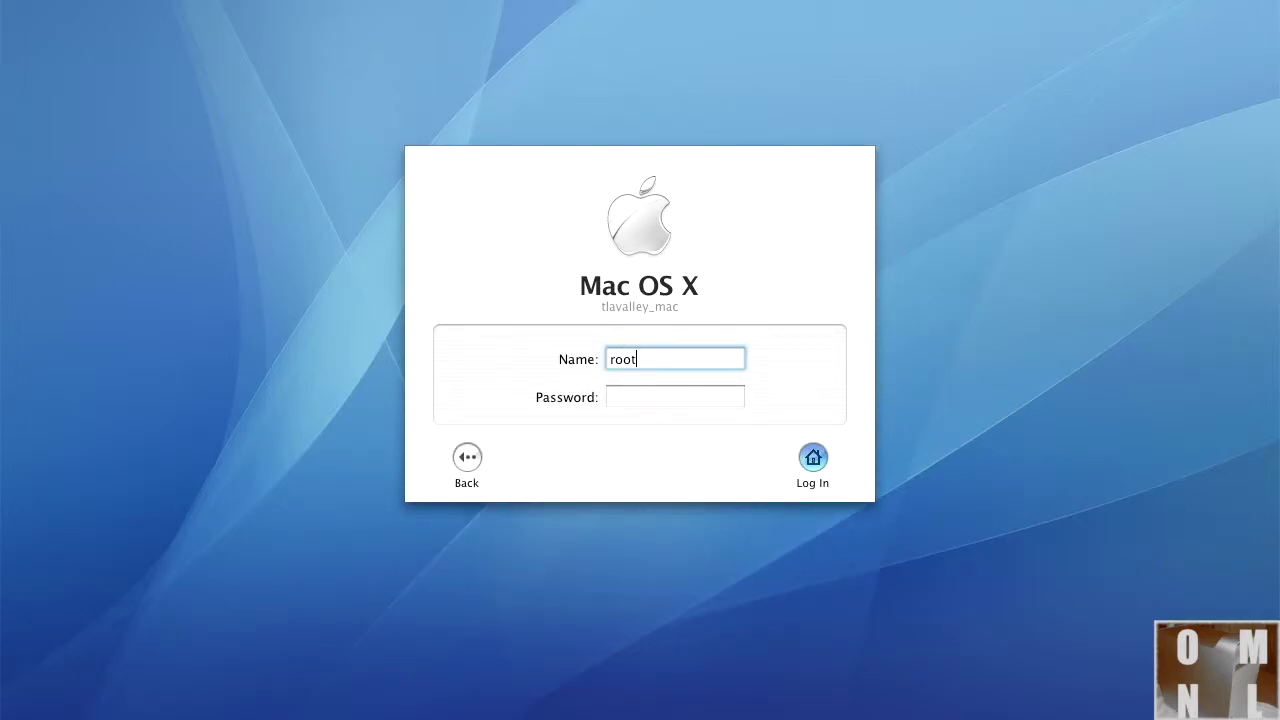
key("Tab")
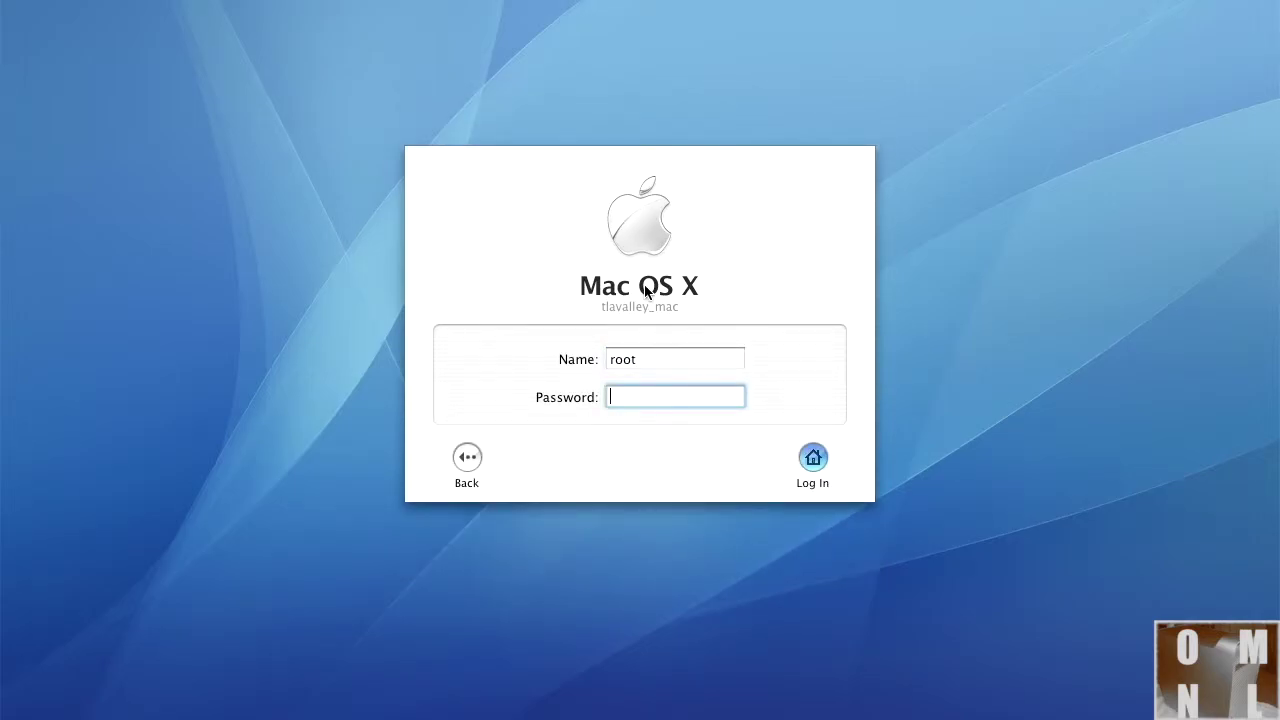
type("•••••••••••••")
key("Return")
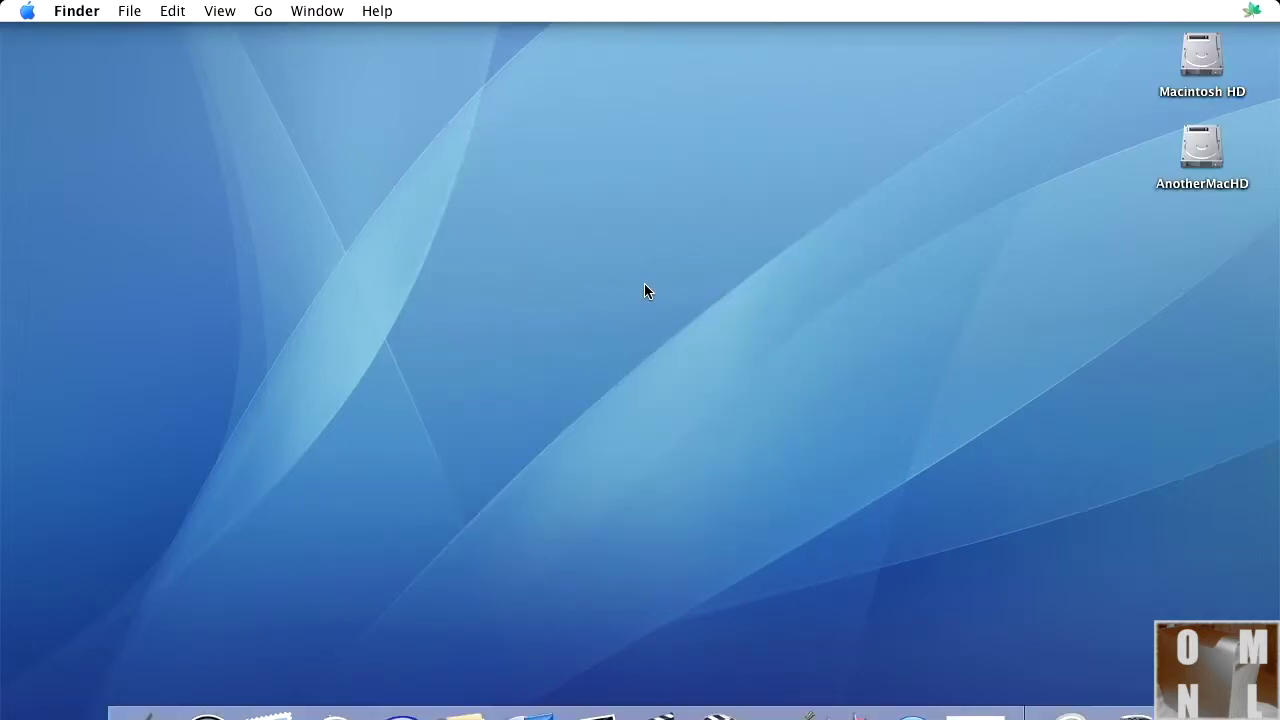
Step: Delete the User Brentwood account in Accounts preferences, confirming permanent deletion
left_click(28, 12)
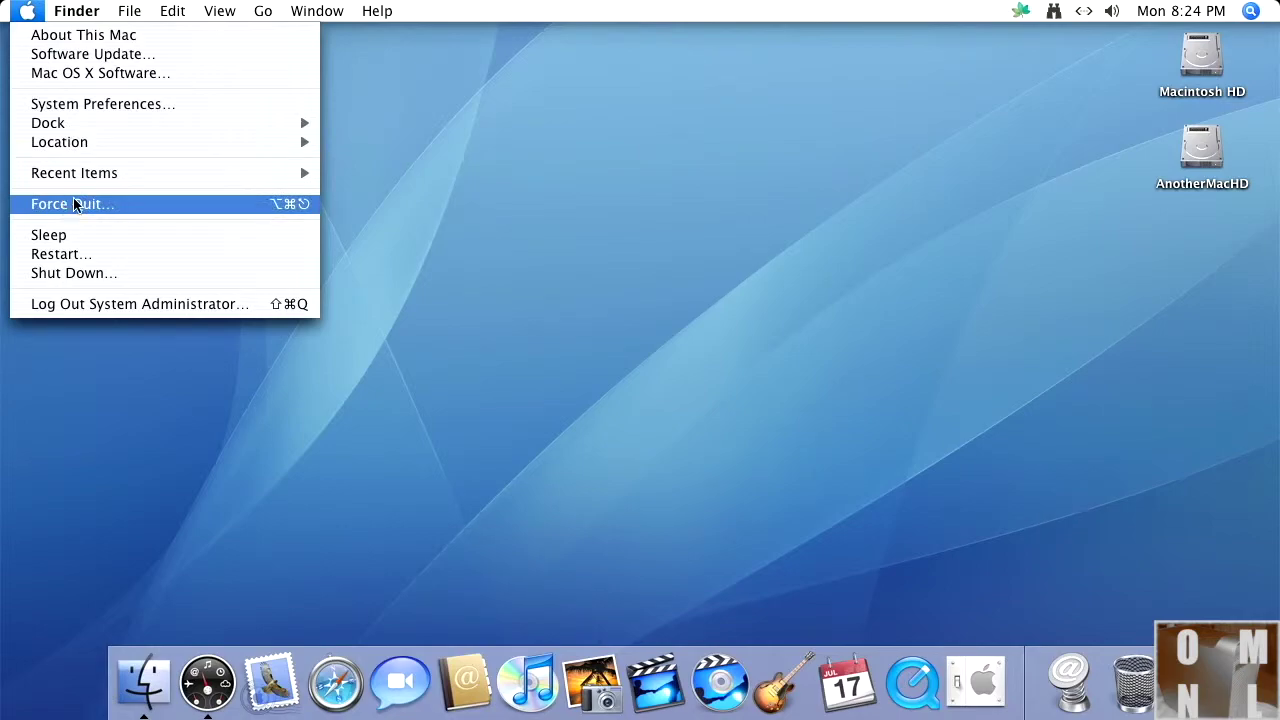
left_click(78, 105)
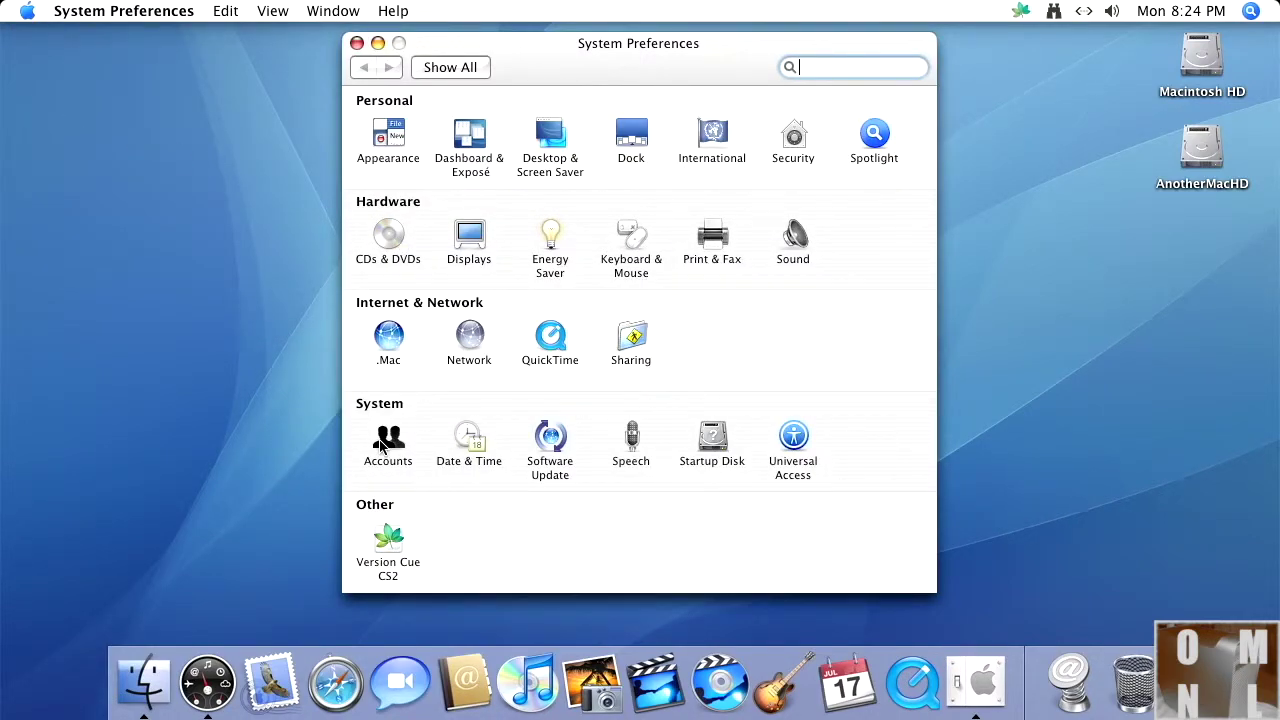
left_click(384, 442)
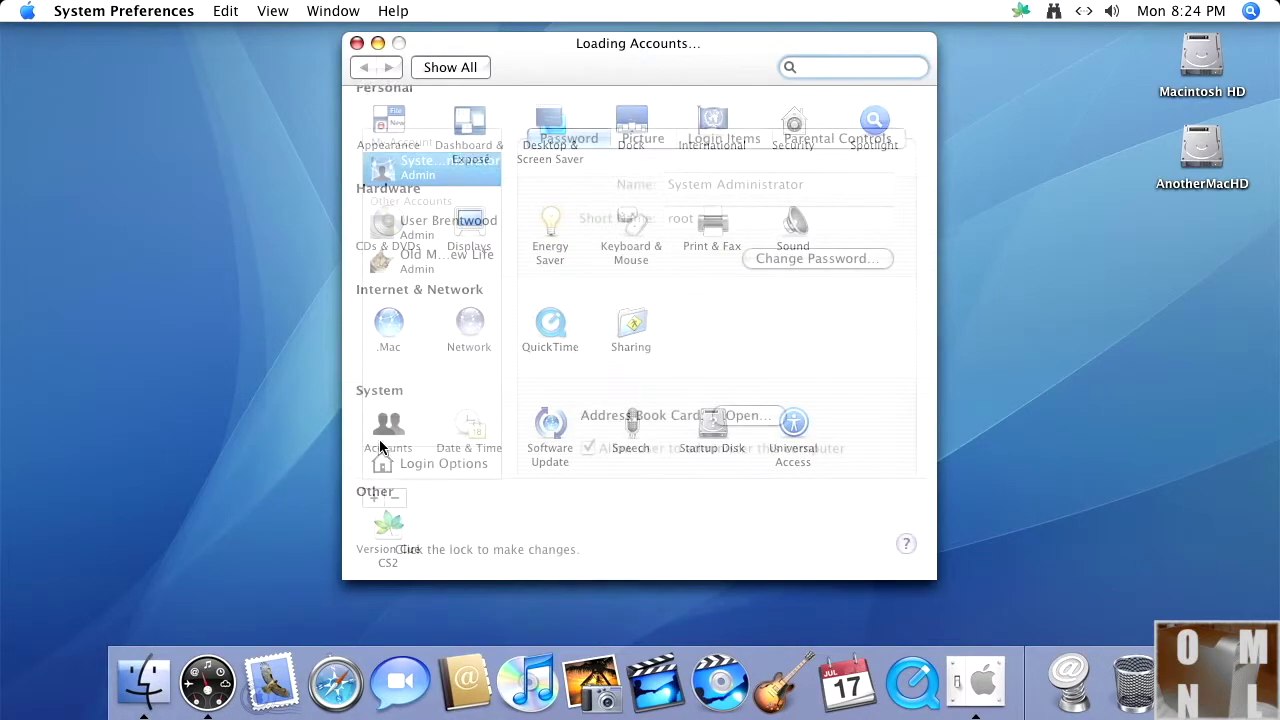
left_click(432, 213)
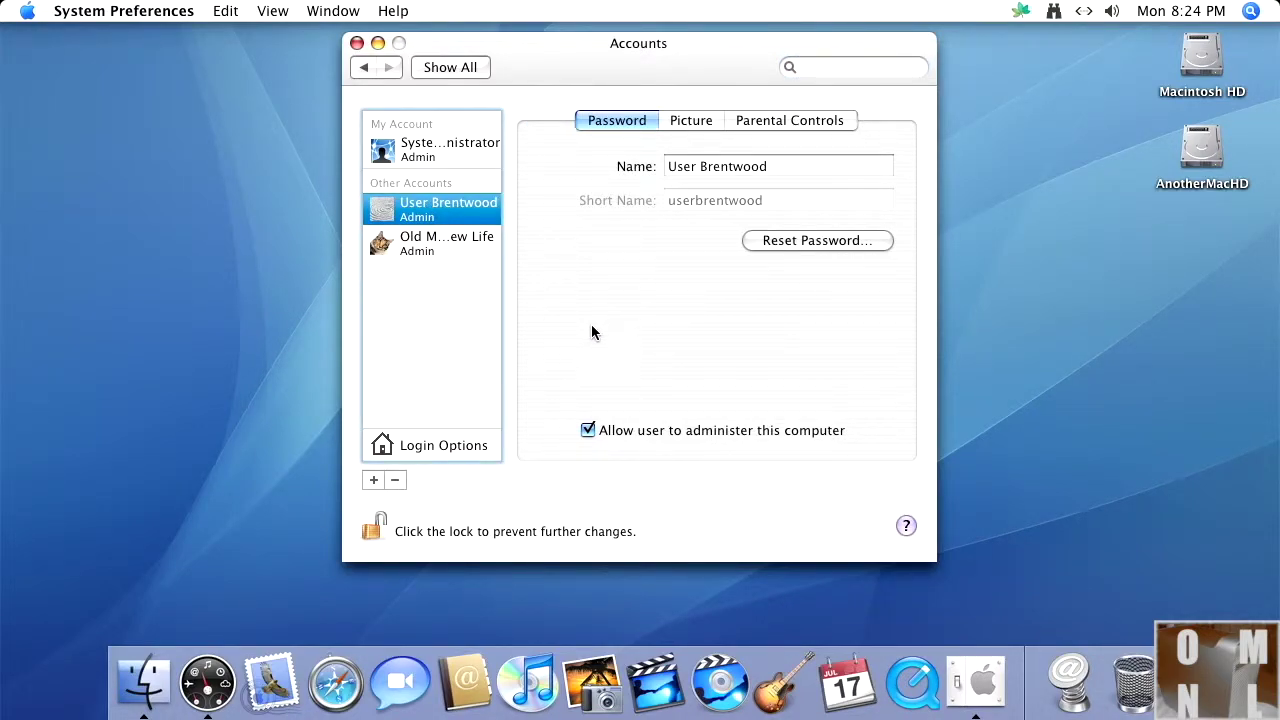
left_click(394, 480)
left_click(396, 483)
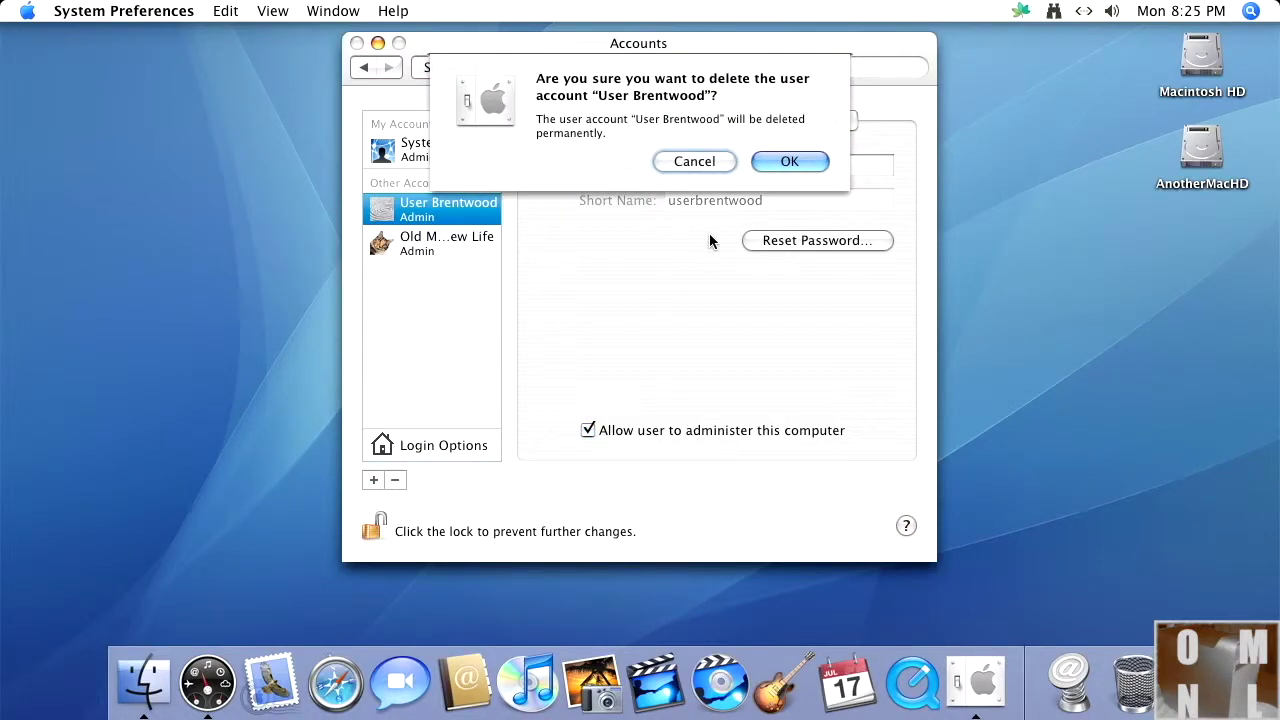
left_click(789, 158)
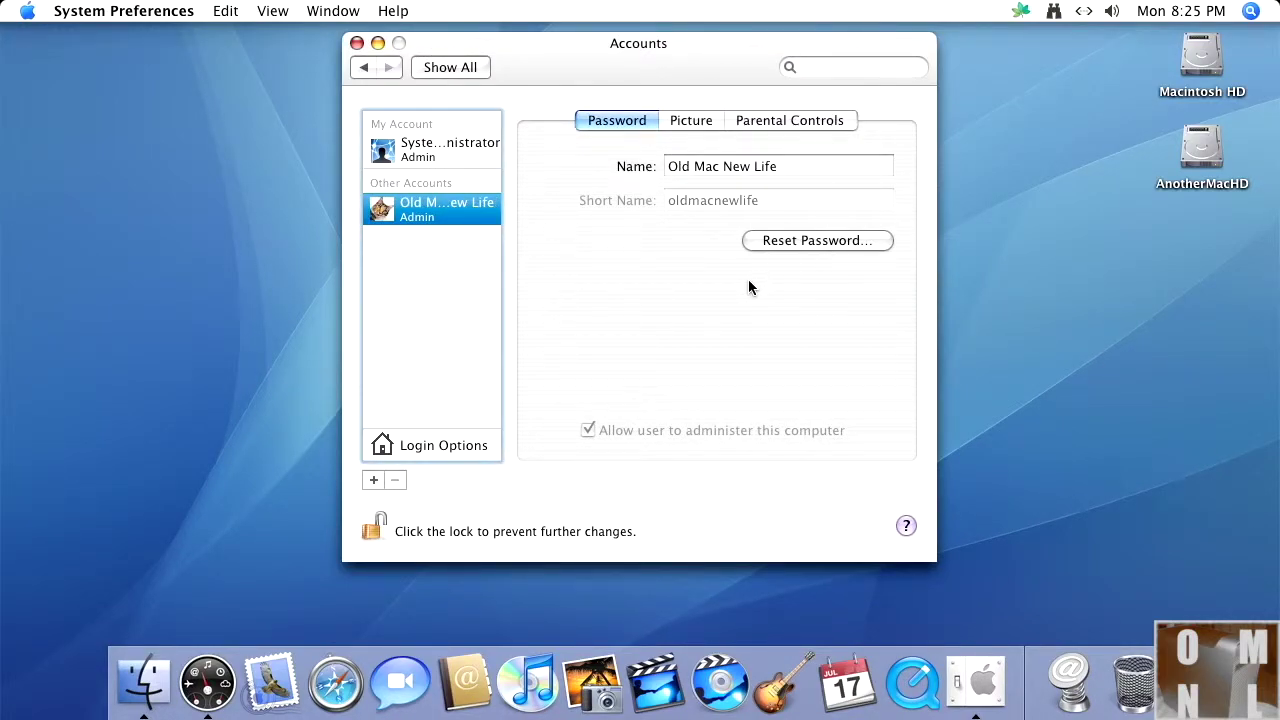
Step: Close the Accounts settings and bring up the Apple menu to restart
left_click(357, 43)
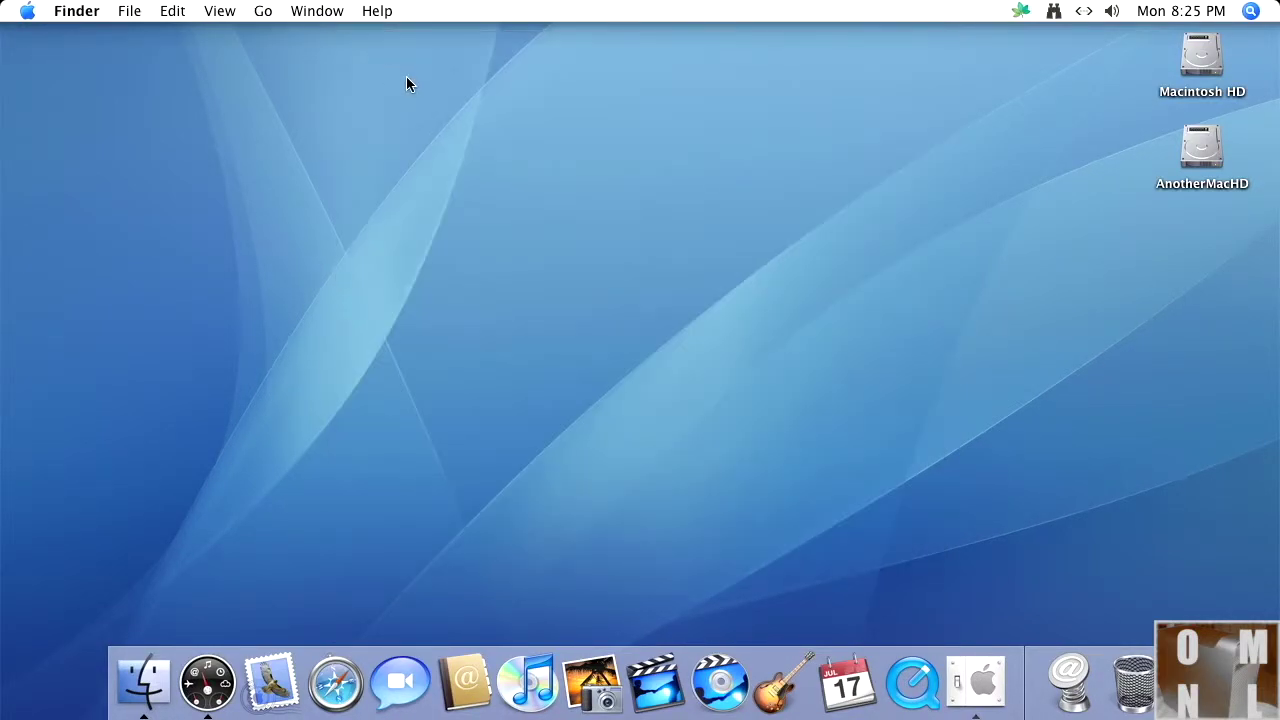
left_click(27, 11)
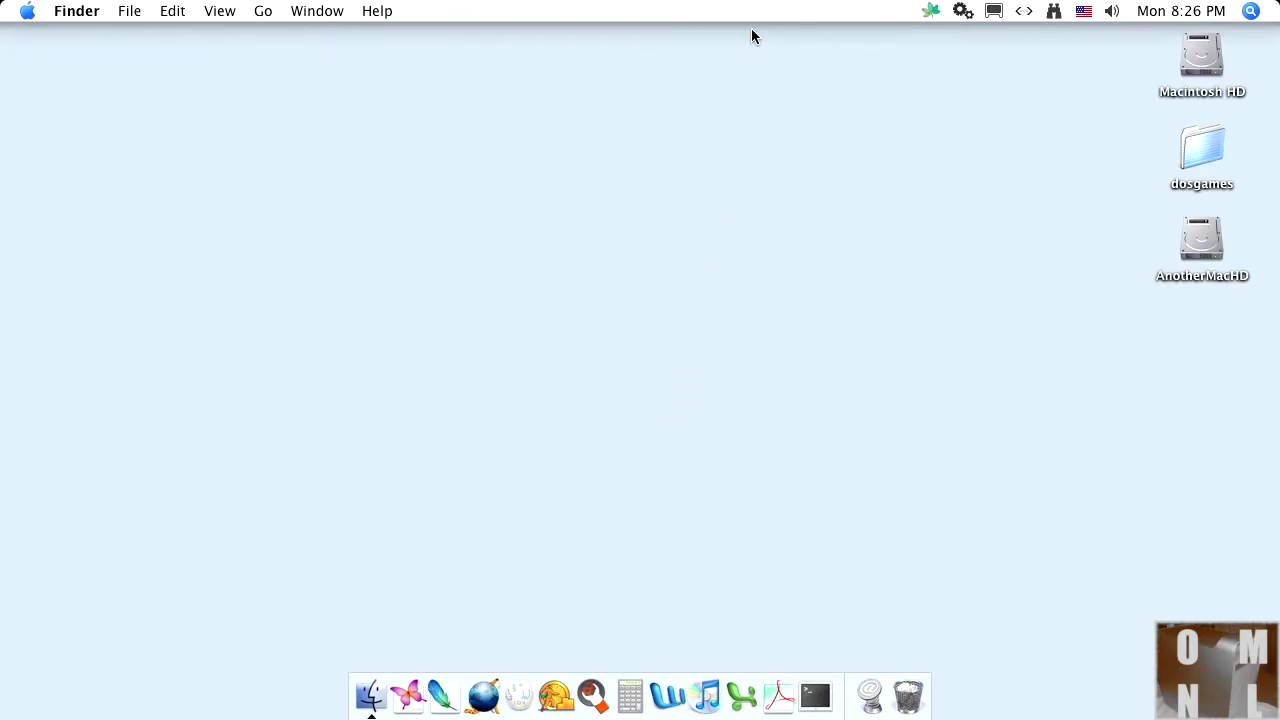
Step: Launch NetInfo Manager from Applications > Utilities
left_click(28, 12)
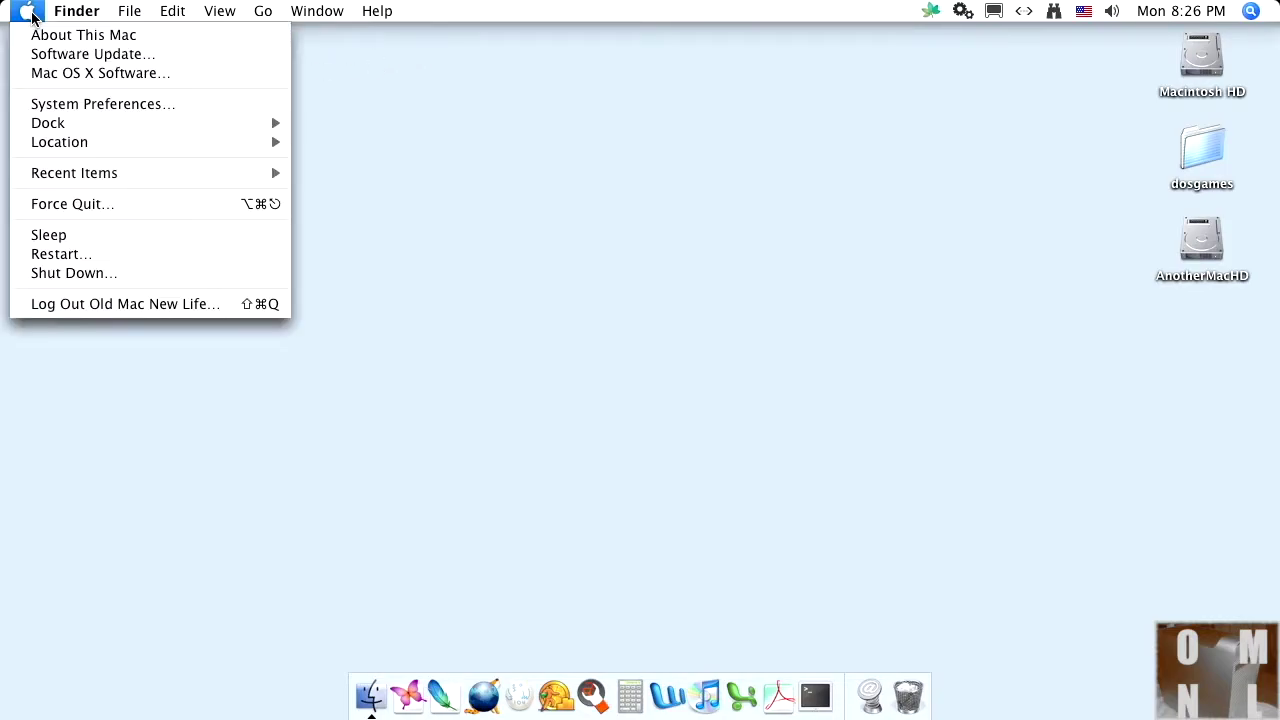
left_click(372, 695)
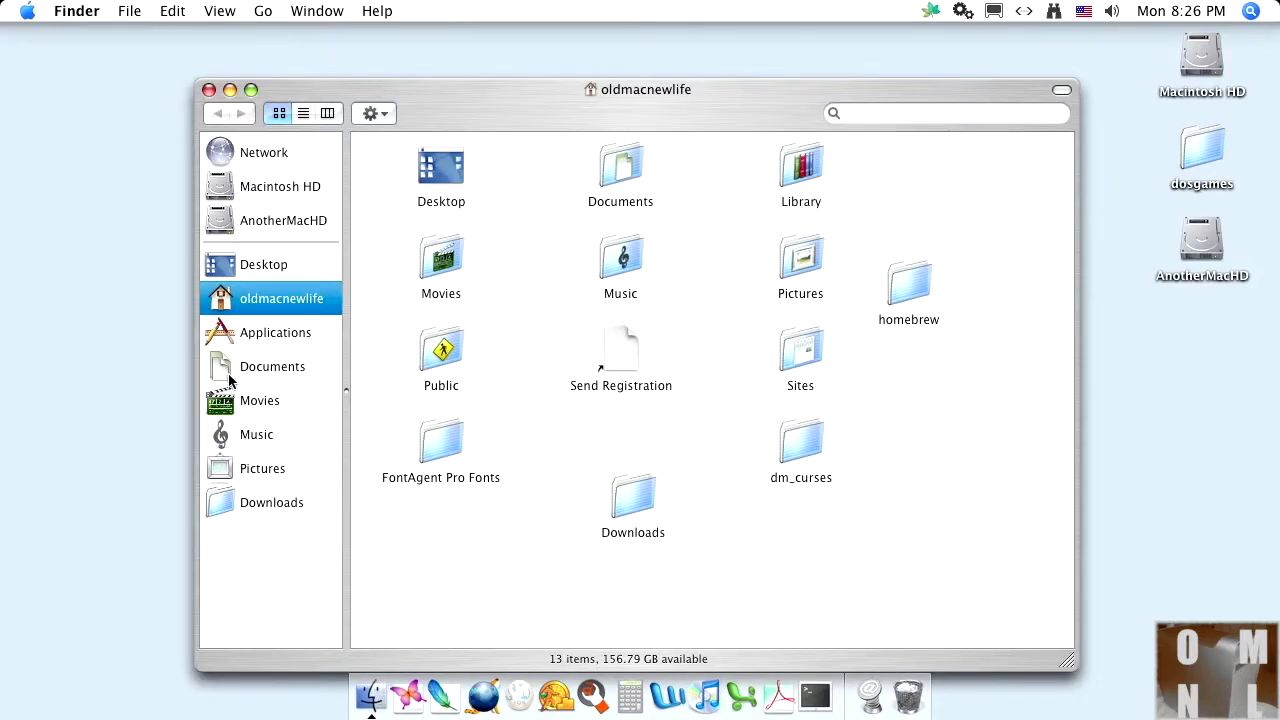
left_click(238, 336)
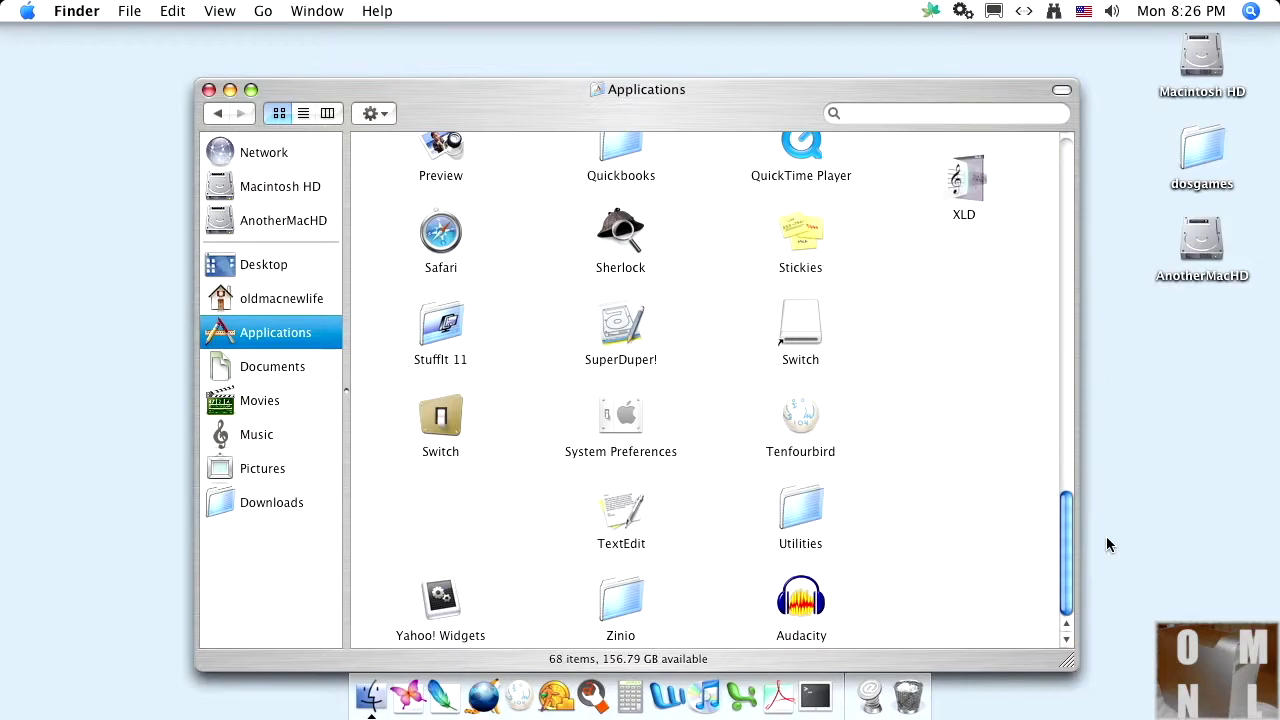
left_click_drag(1073, 540, 1080, 193)
key("super+shift+u")
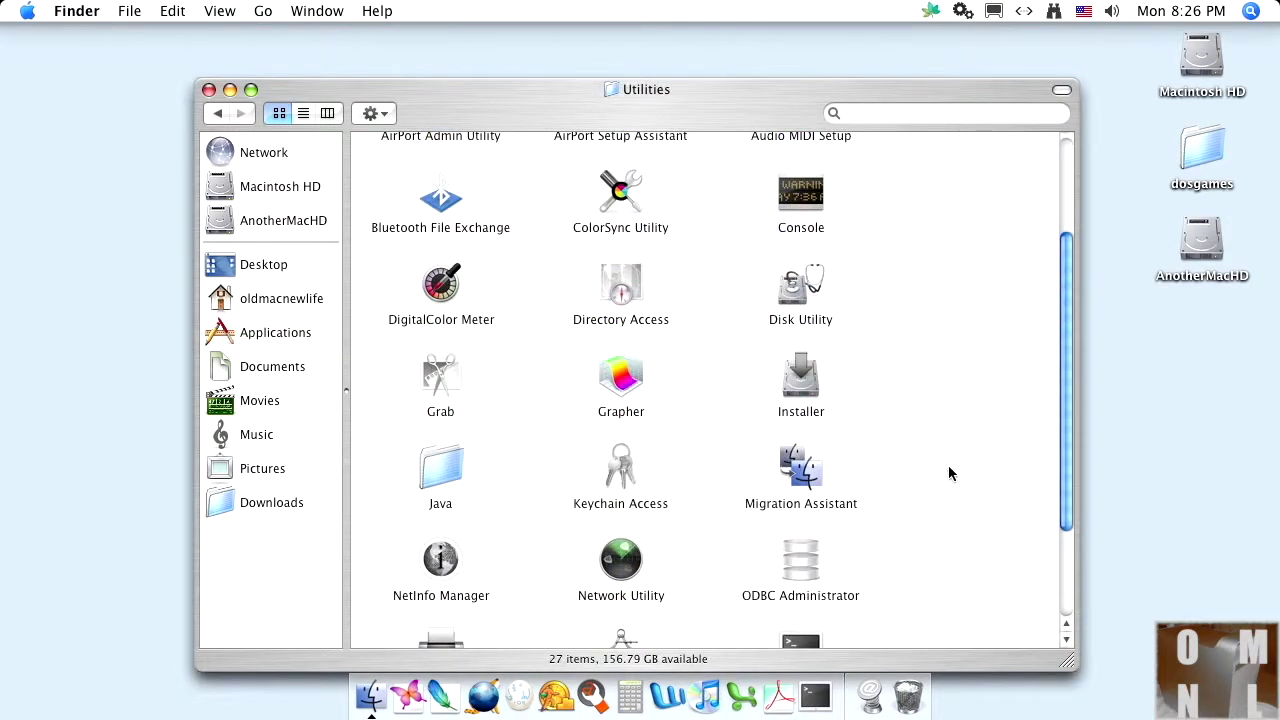
double_click(442, 563)
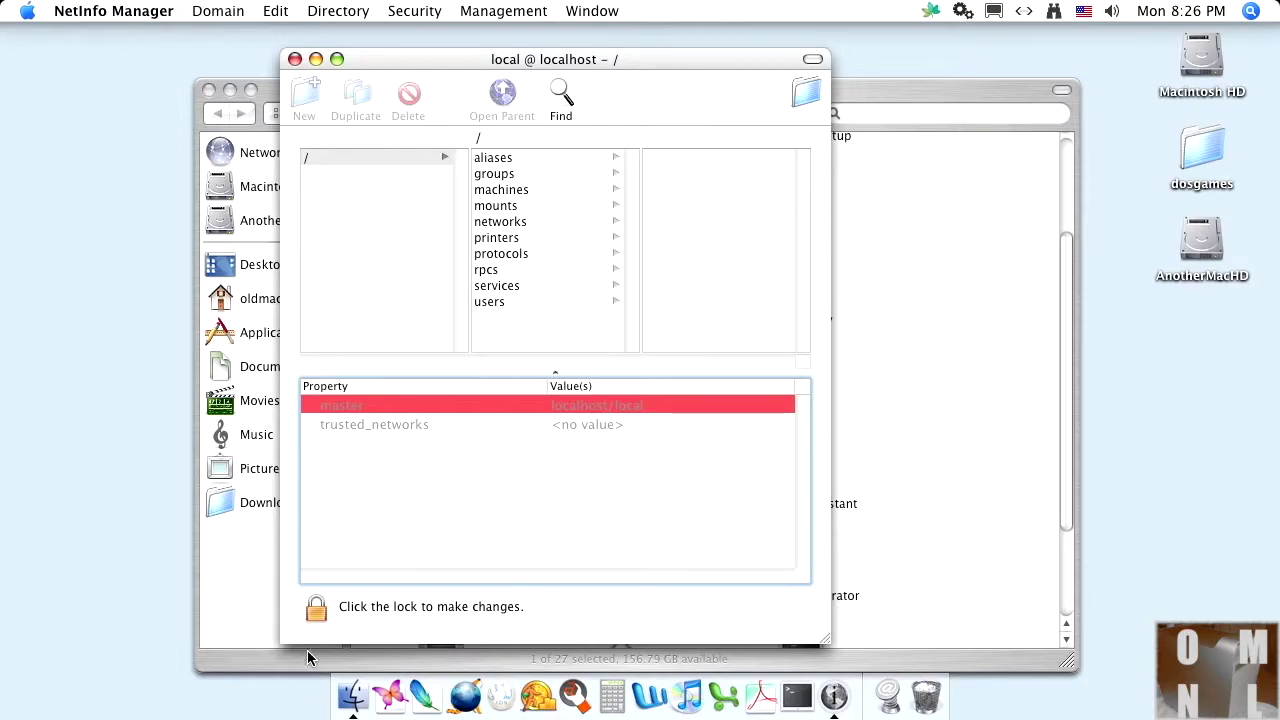
Step: Authenticate as admin, disable the root user, and close NetInfo Manager and Utilities
left_click(316, 607)
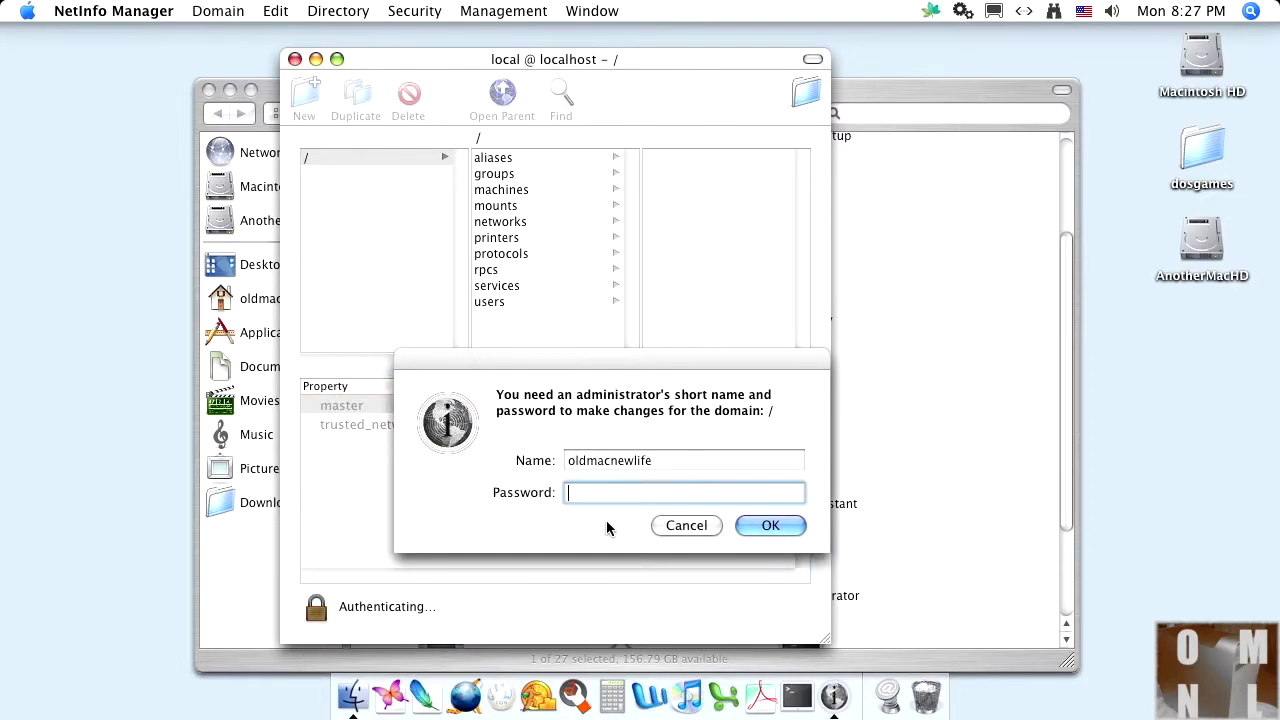
type("•••••••••••••")
key("Return")
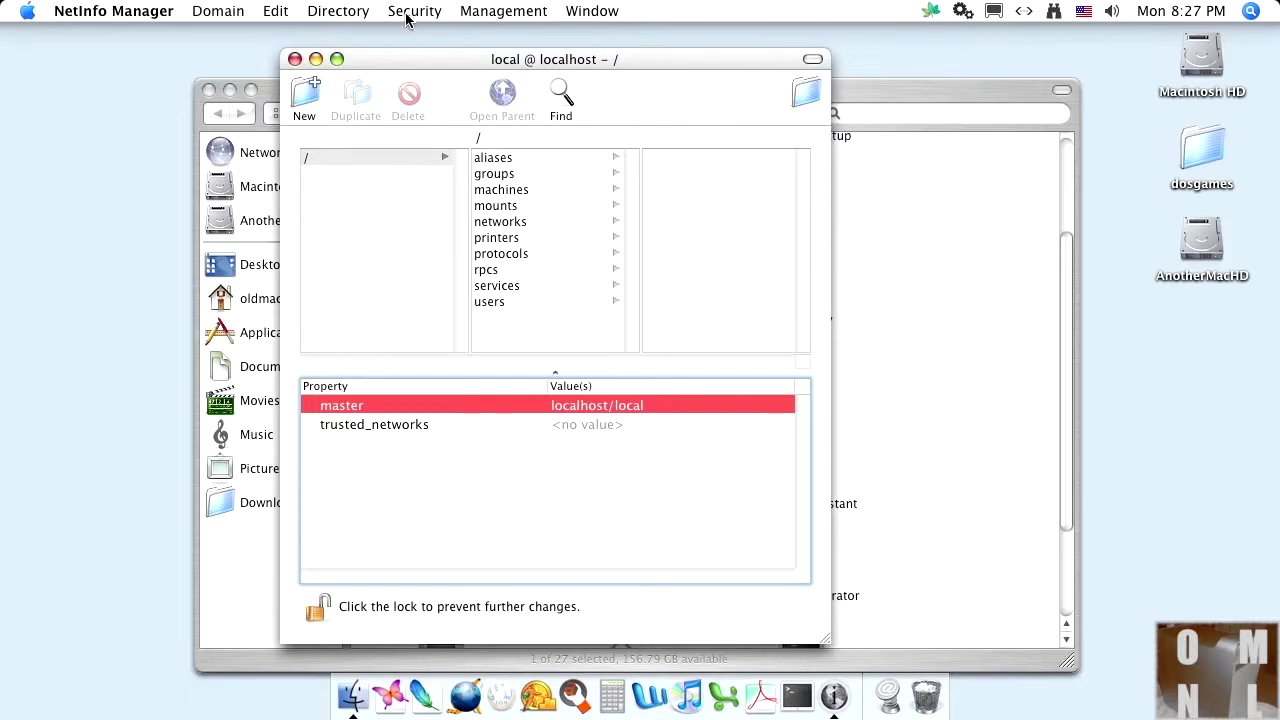
left_click(412, 12)
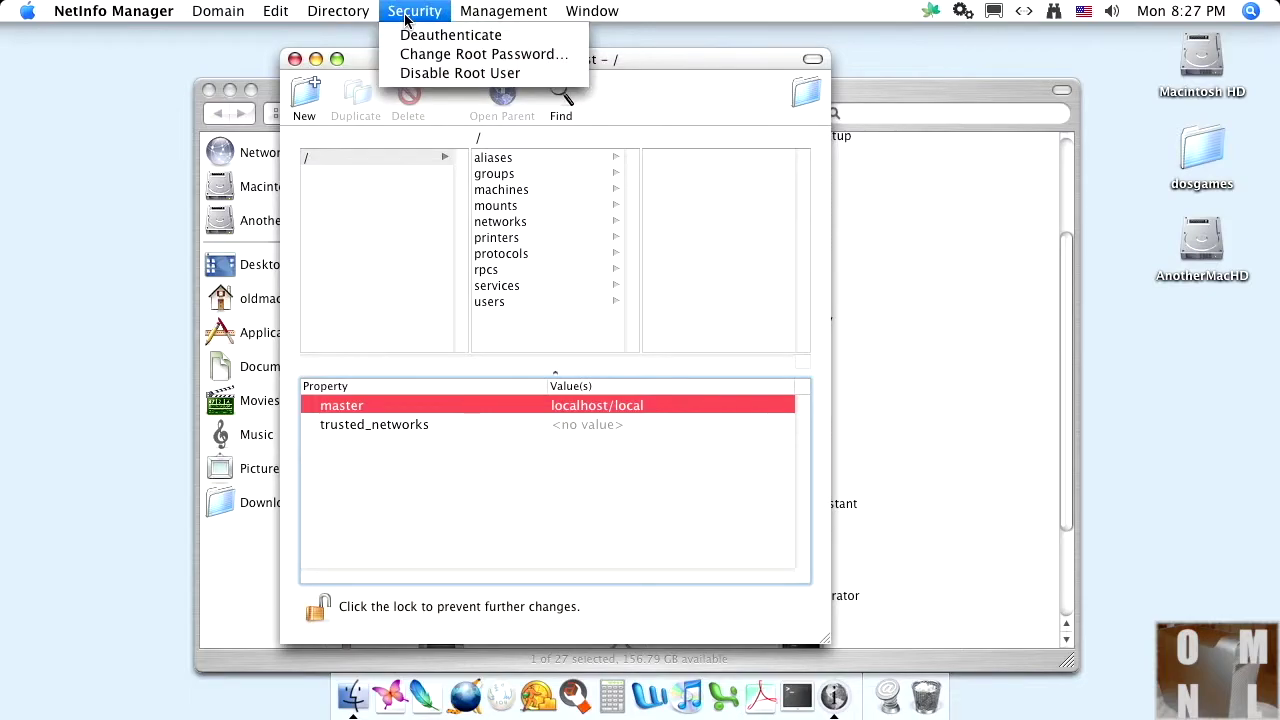
left_click(414, 68)
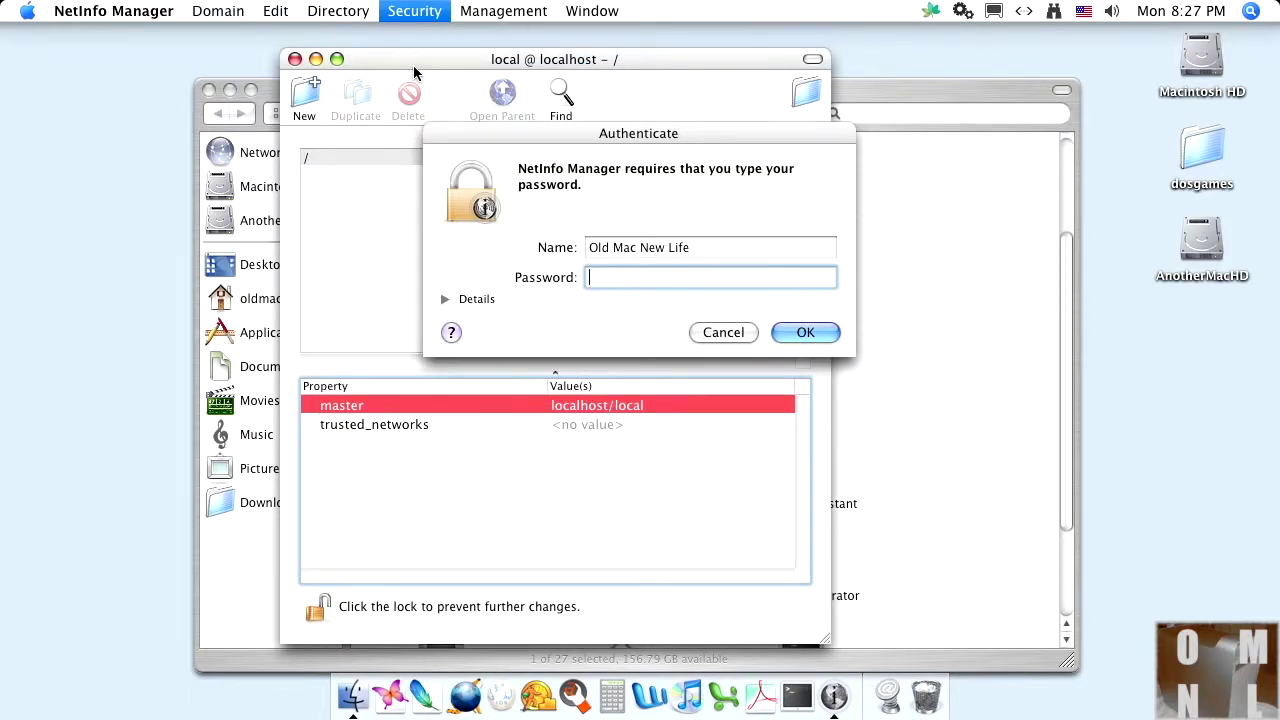
type("••••••••••••")
key("Return")
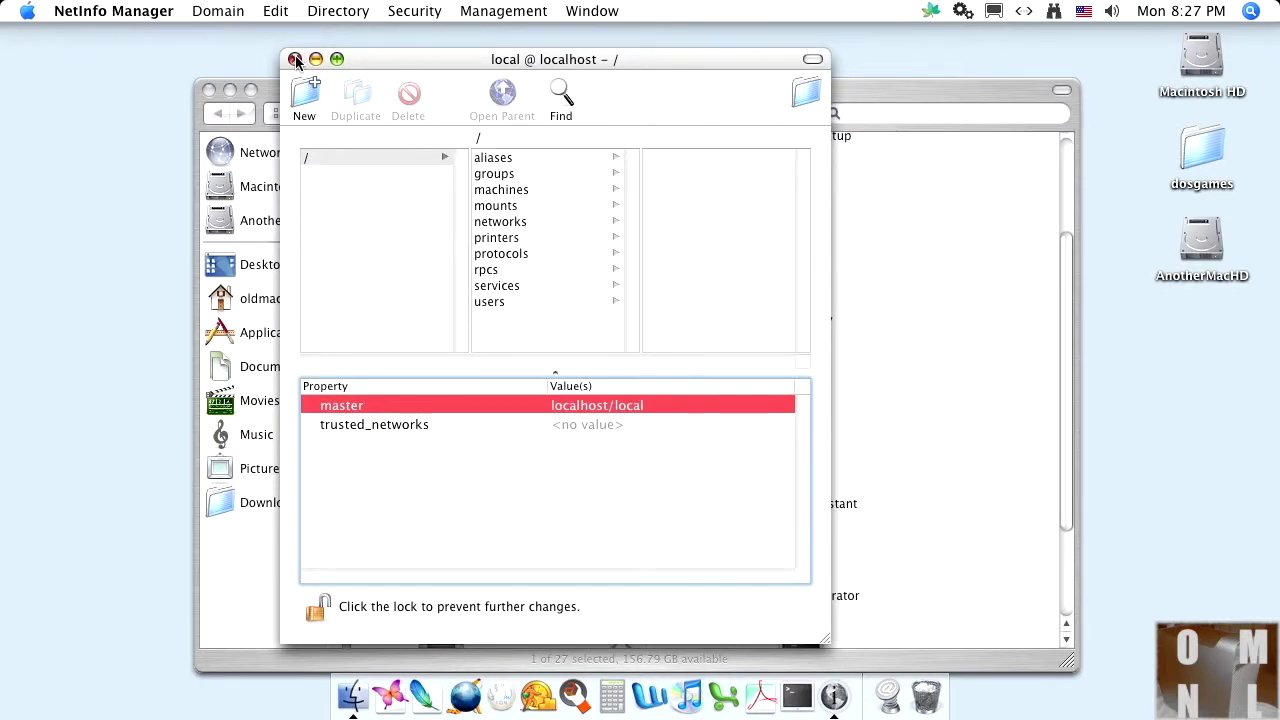
left_click(295, 59)
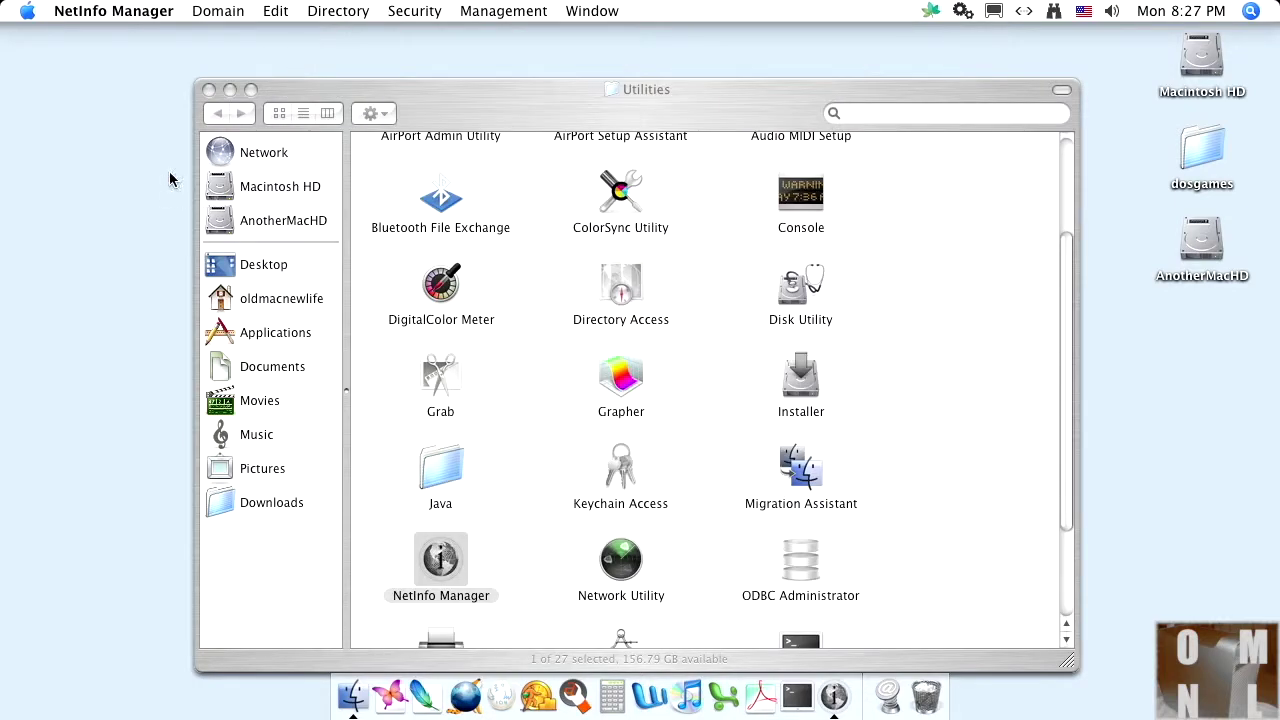
left_click(208, 90)
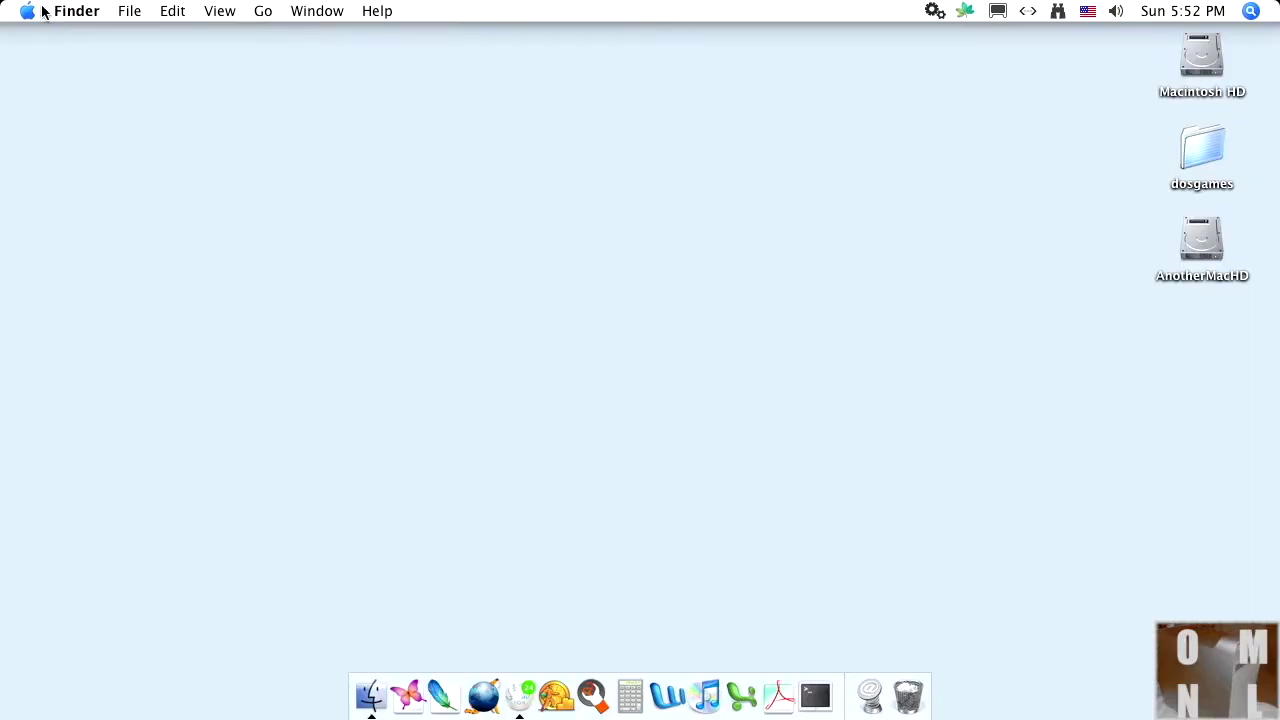
Step: Set the local hostname in Sharing preferences to omnl-powermac-g5.local
left_click(31, 10)
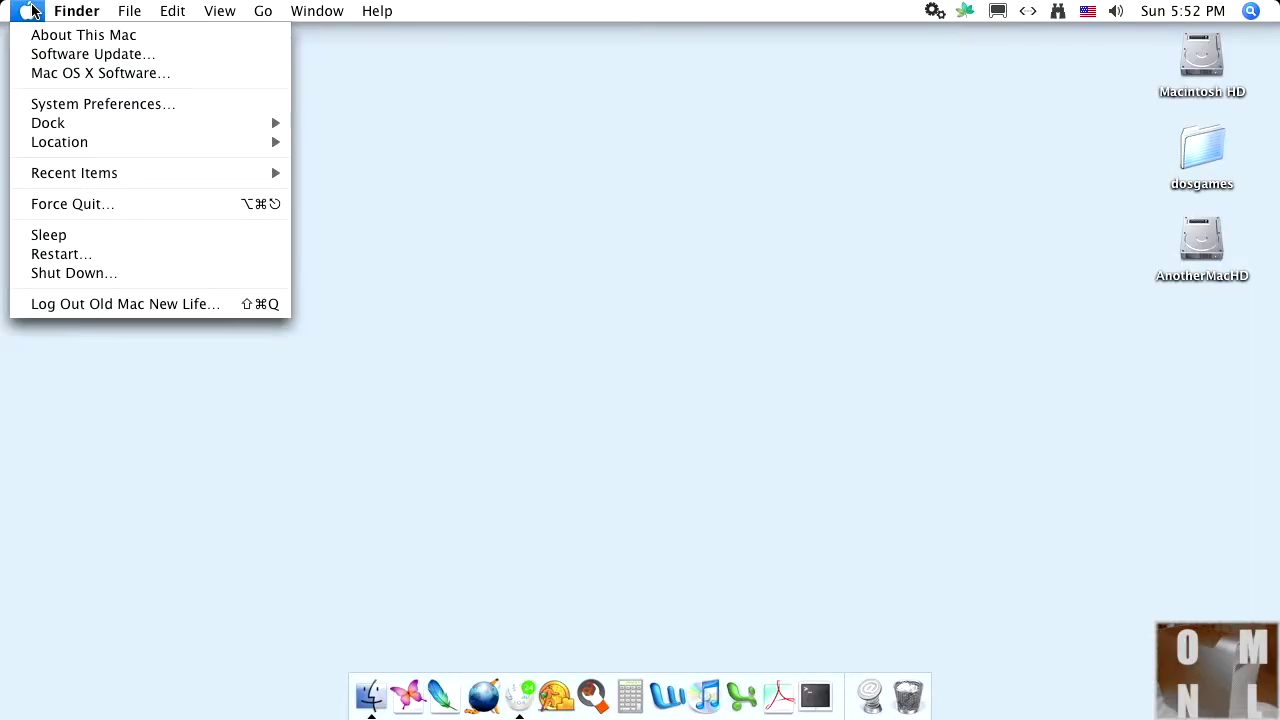
left_click(70, 110)
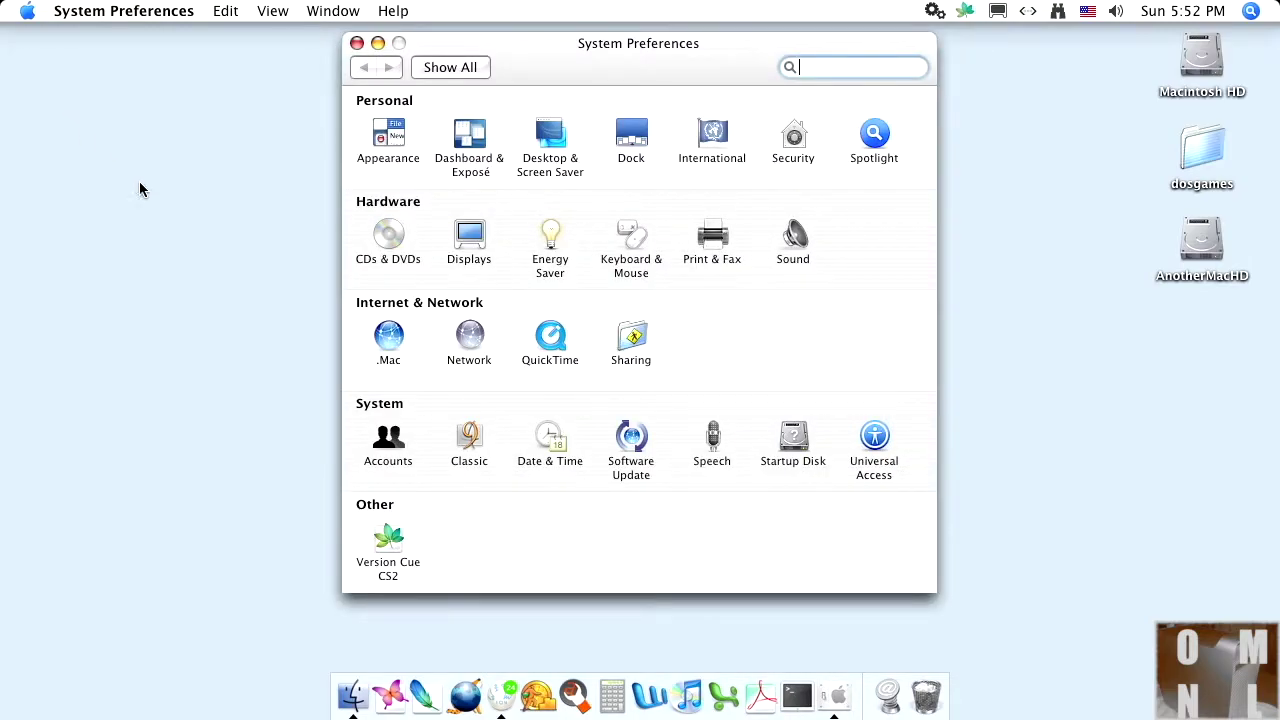
left_click(618, 330)
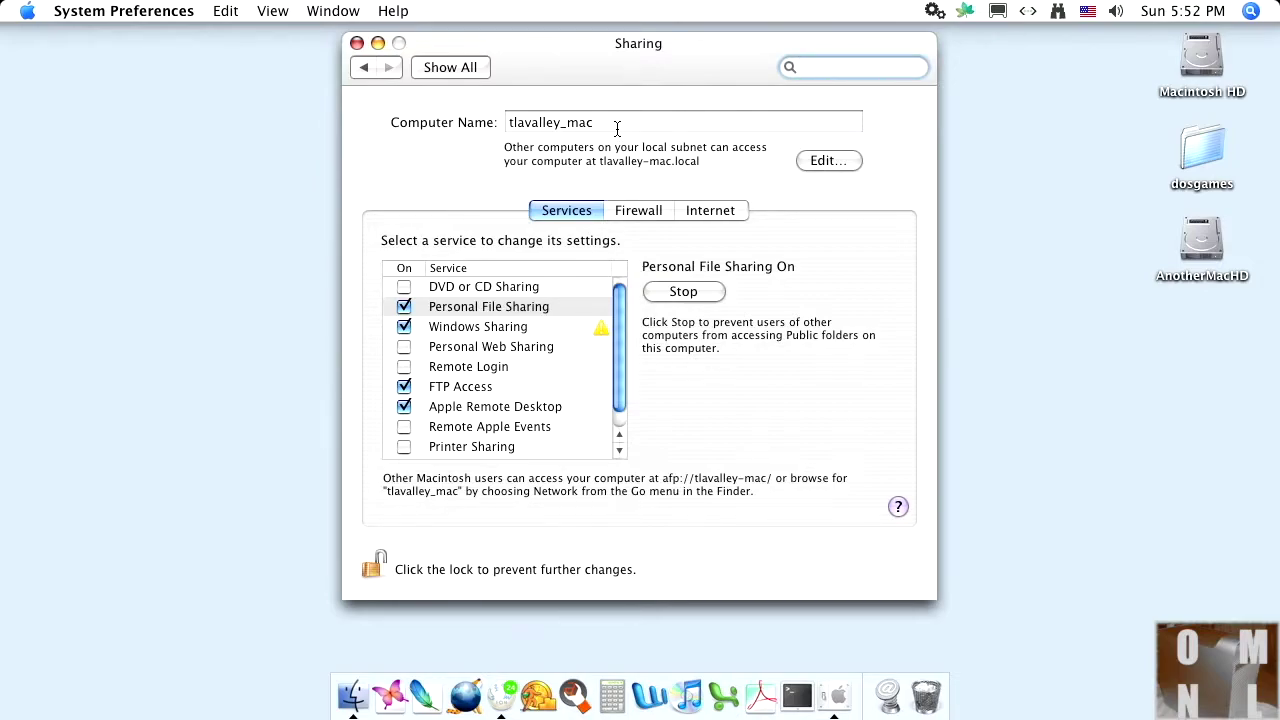
left_click(827, 163)
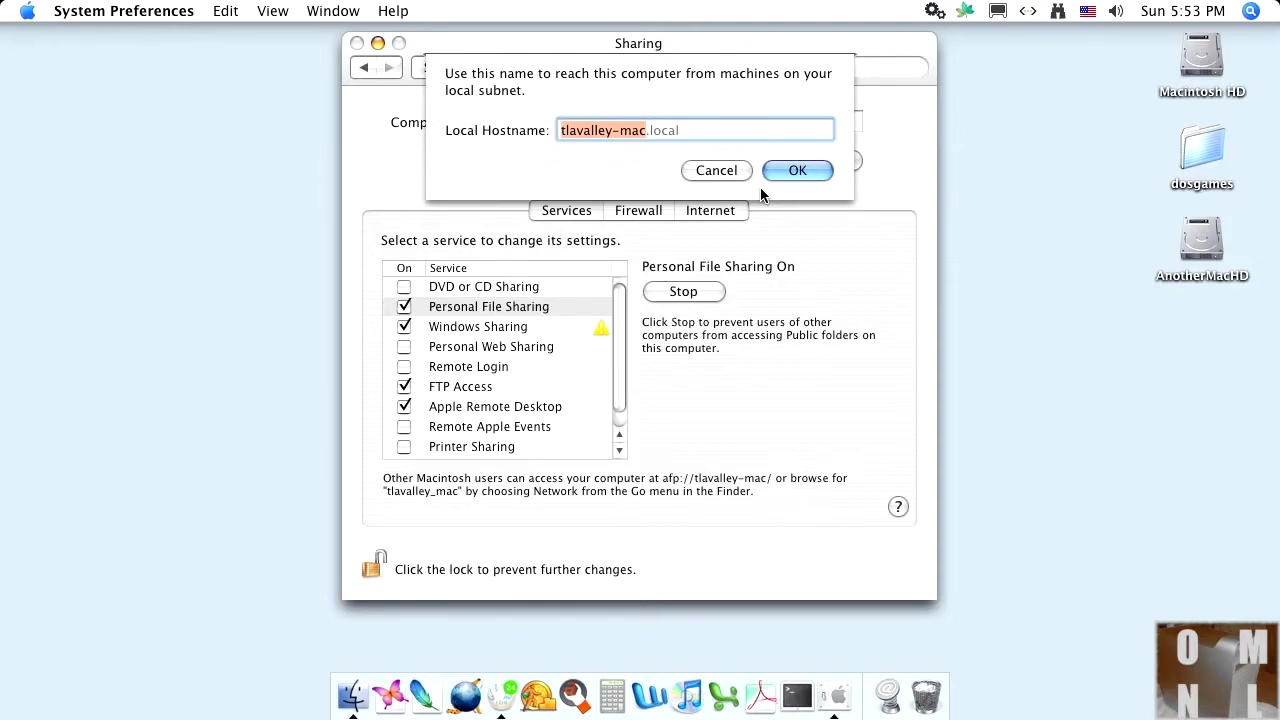
type("om")
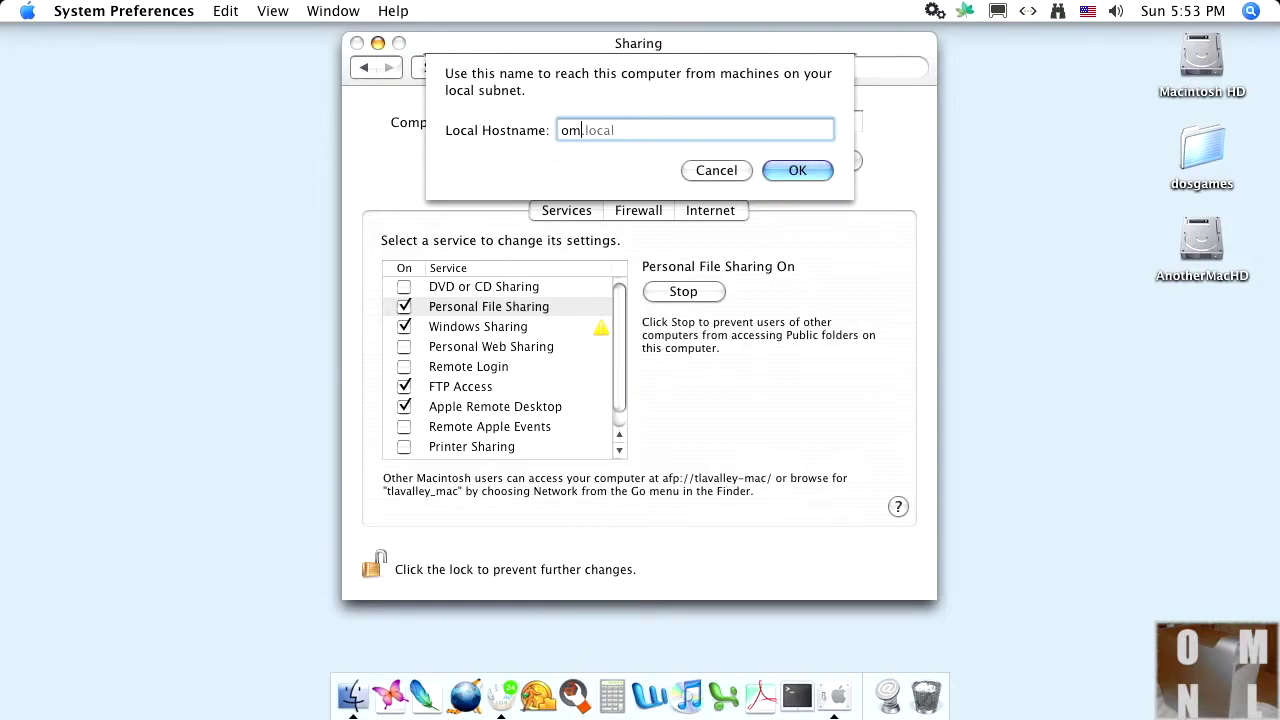
type("ni-powermac-g5")
left_click(797, 171)
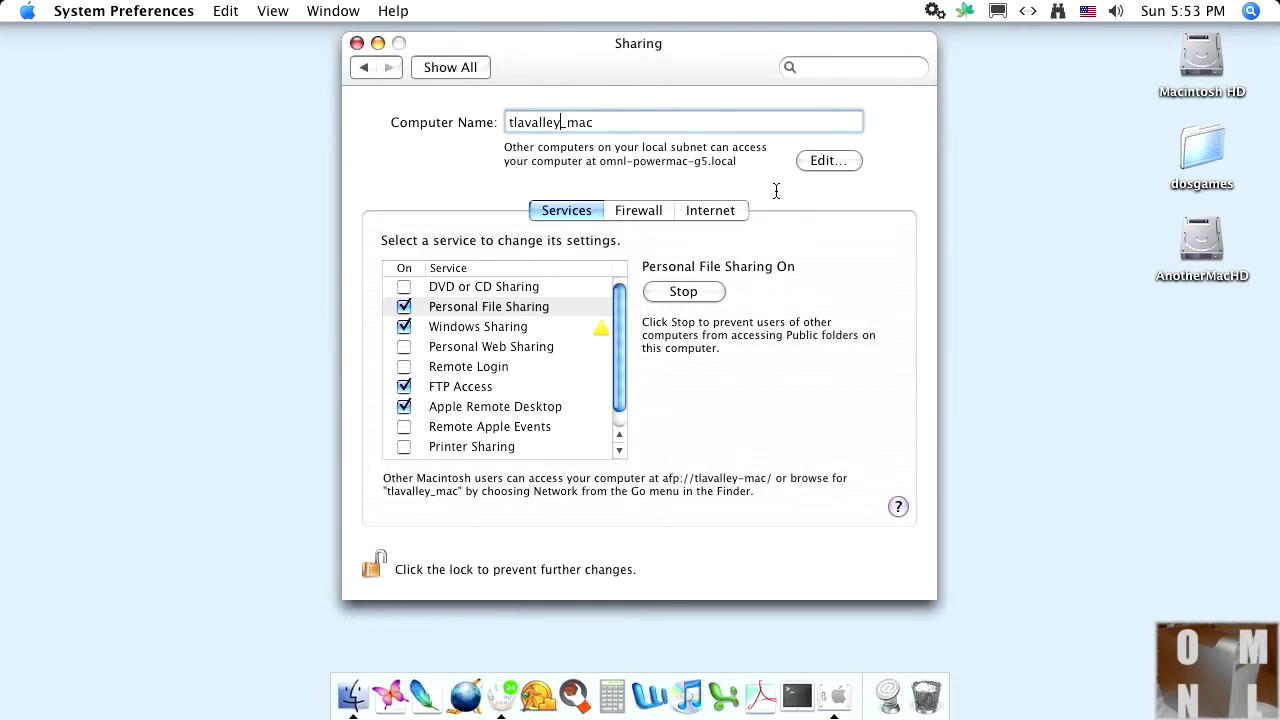
left_click_drag(611, 121, 363, 120)
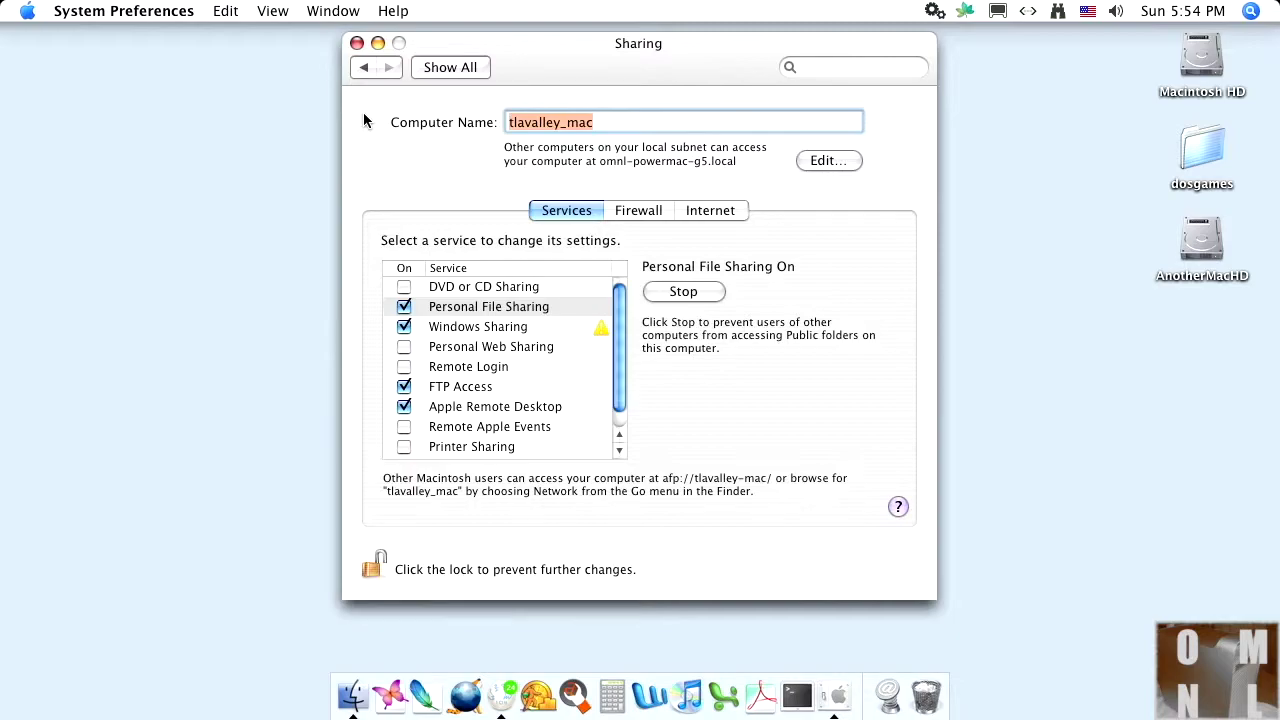
type("o,")
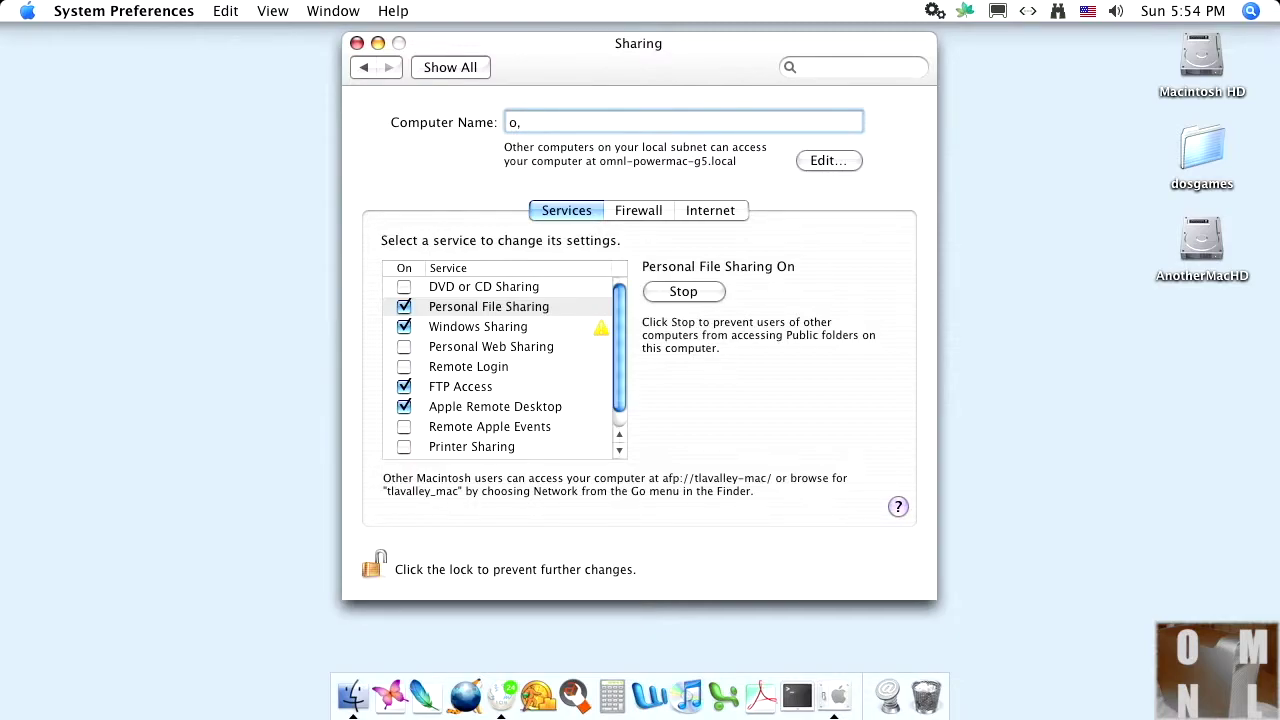
key("BackSpace")
type("mnl_powermac_g5")
left_click(356, 43)
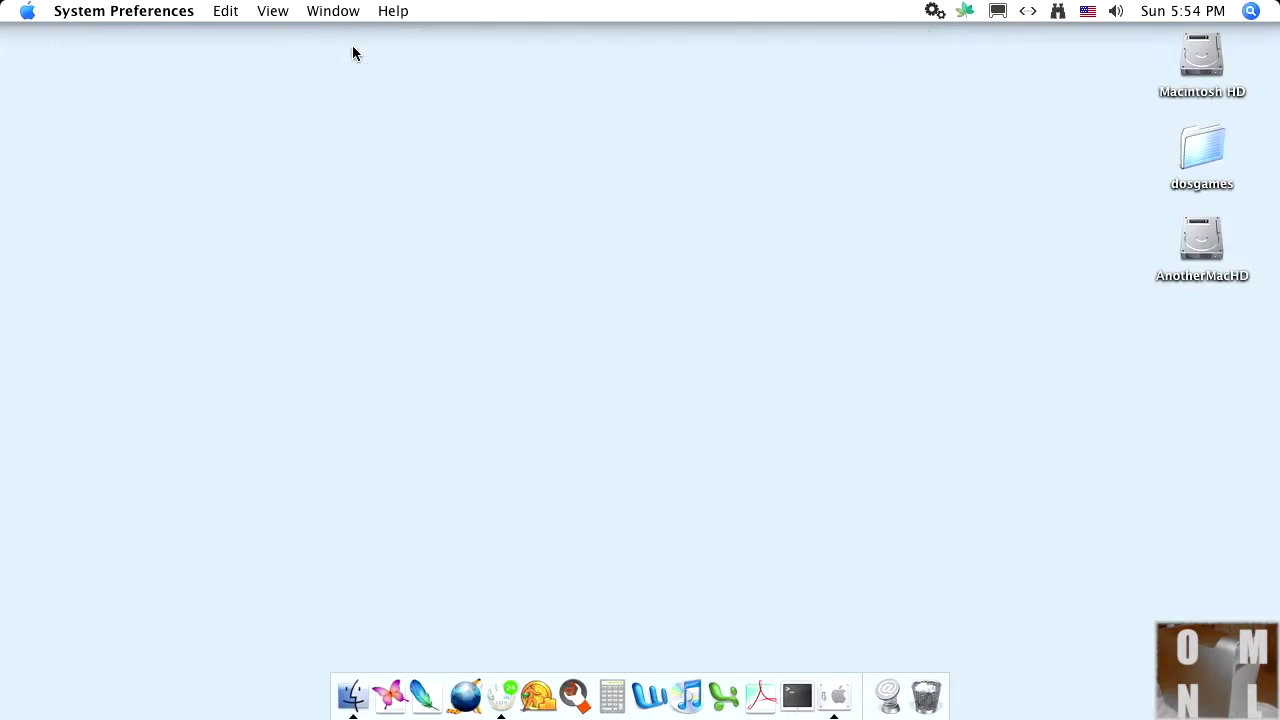